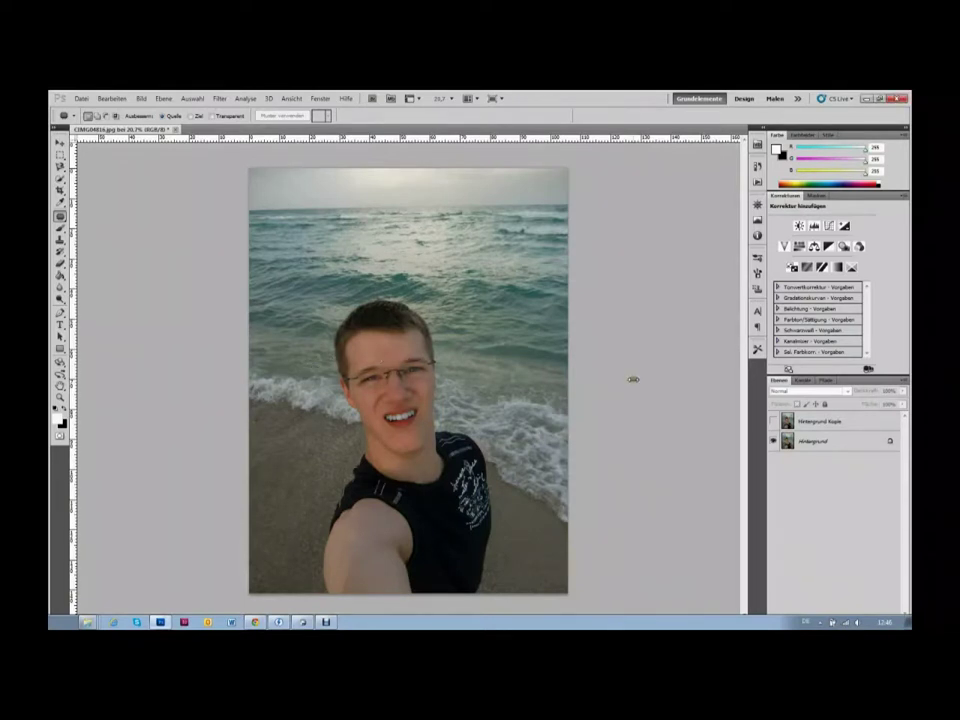
Zoom in on the face and select the original Hintergrund layer.
key("ctrl+plus")
scroll(351, 354, "up", 1)
scroll(349, 342, "up", 1)
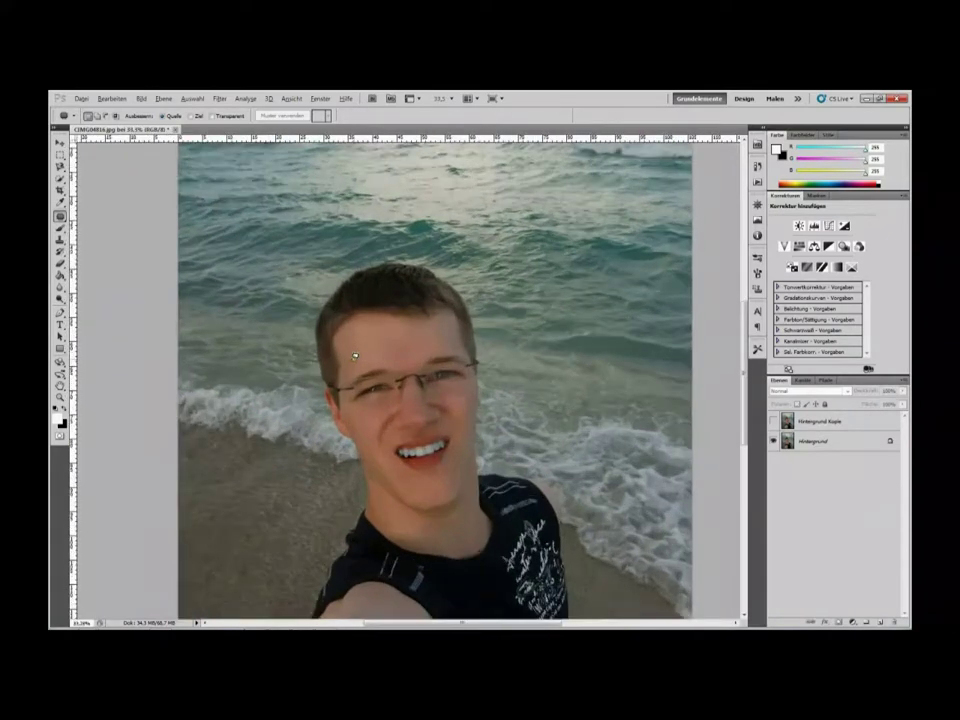
scroll(348, 343, "up", 1)
scroll(380, 372, "up", 1)
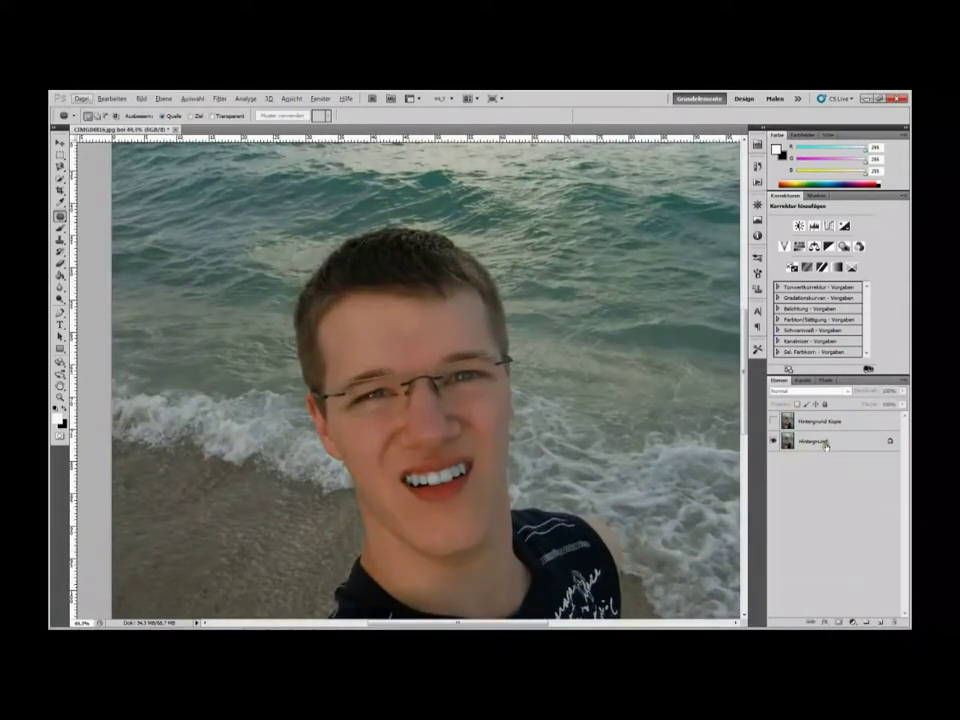
left_click(825, 446)
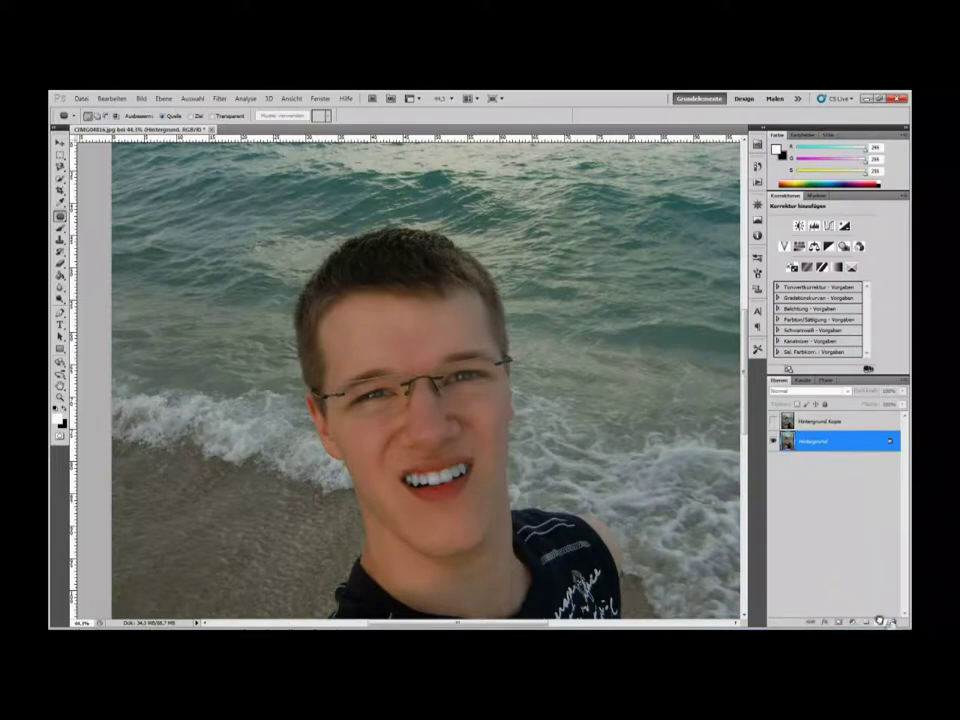
Duplicate the Hintergrund layer into Hintergrund Kopie 2.
left_click_drag(825, 441, 880, 621)
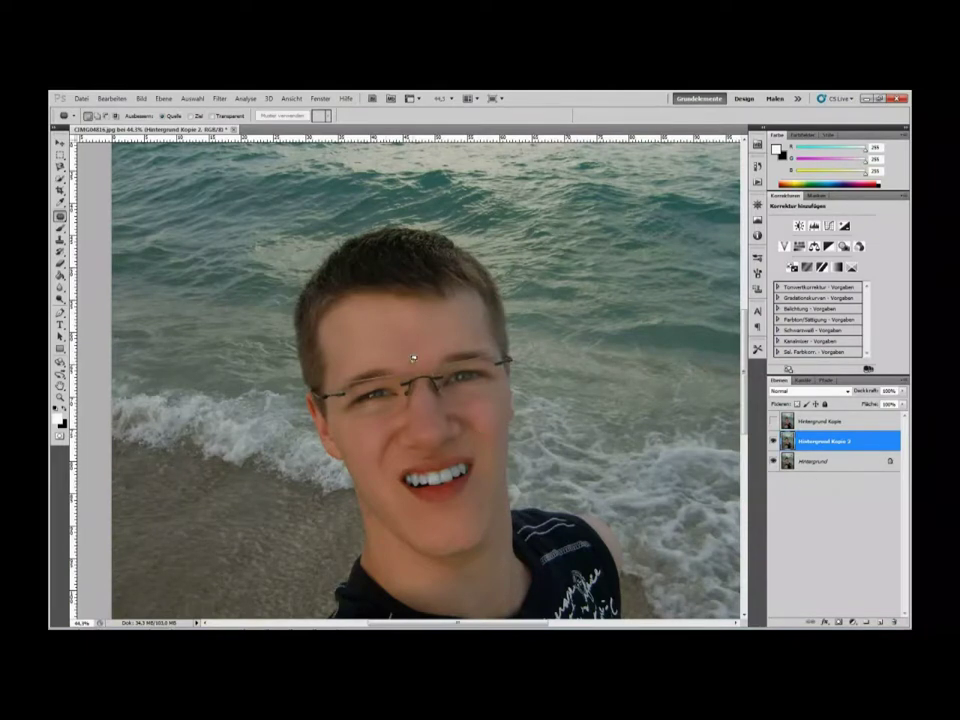
scroll(398, 362, "up", 1)
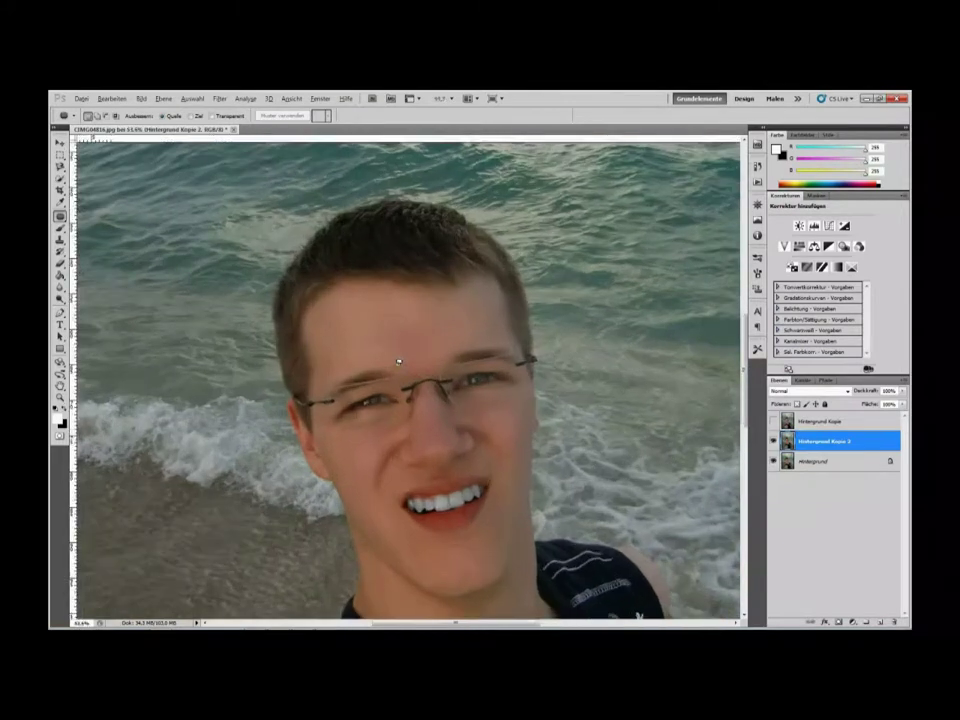
scroll(398, 362, "up", 1)
scroll(398, 364, "up", 1)
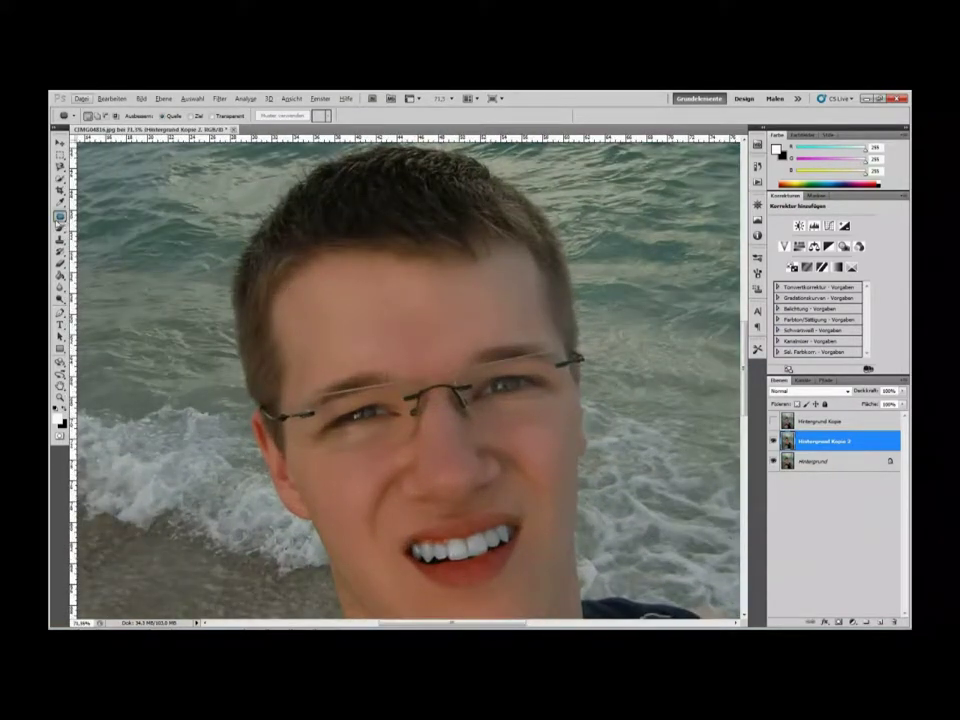
Switch to the Patch tool and test a patch outline on the forehead, then discard it.
right_click(60, 216)
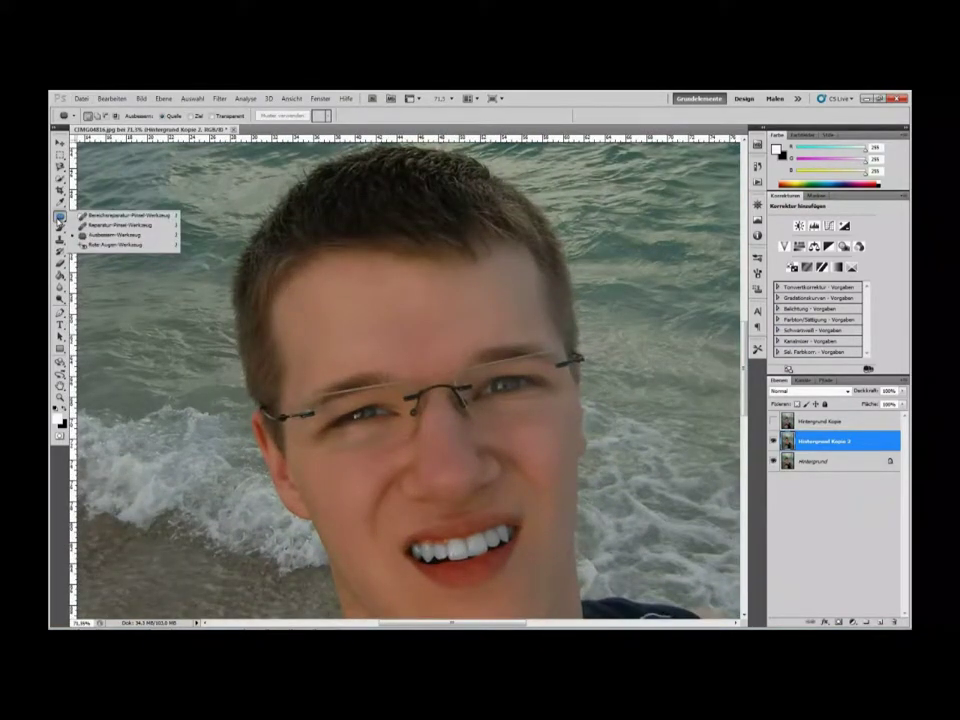
left_click(115, 234)
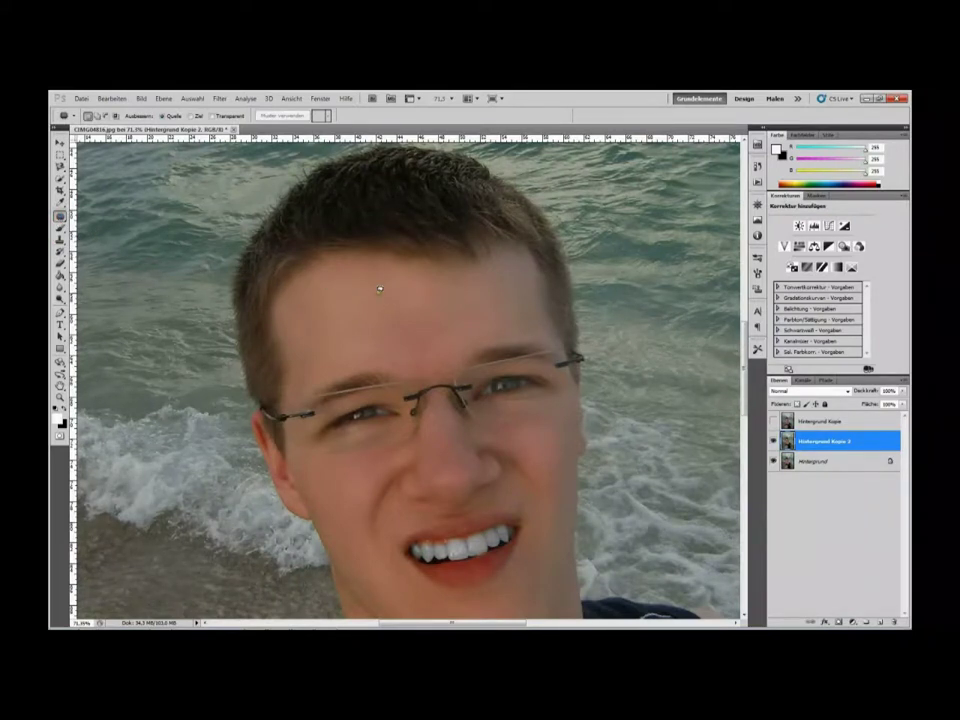
scroll(406, 302, "up", 2)
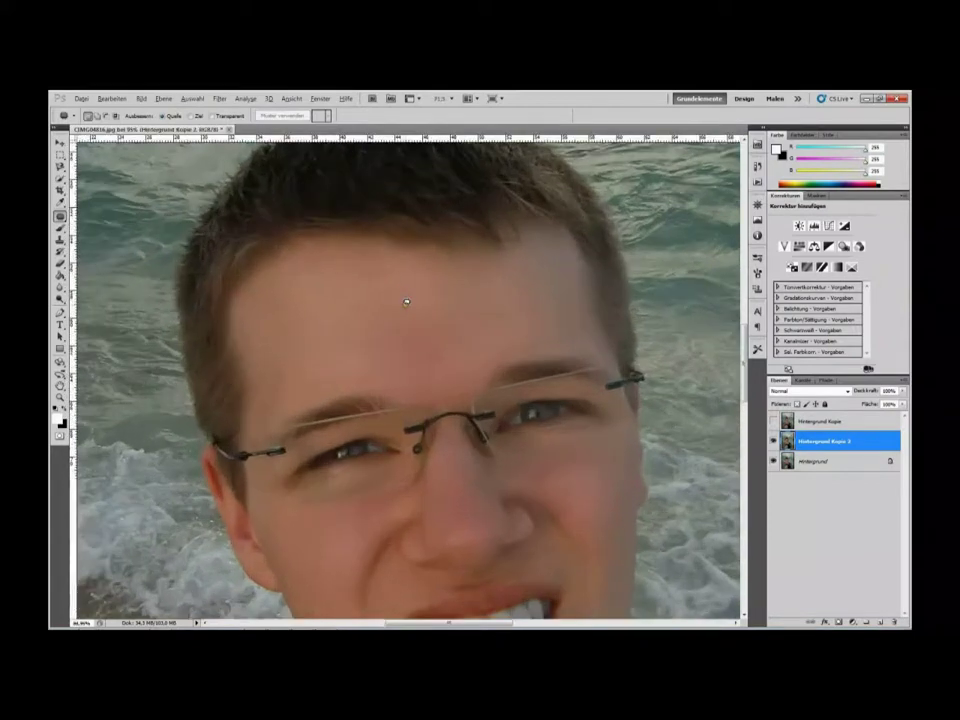
scroll(430, 325, "up", 2)
scroll(450, 346, "up", 1)
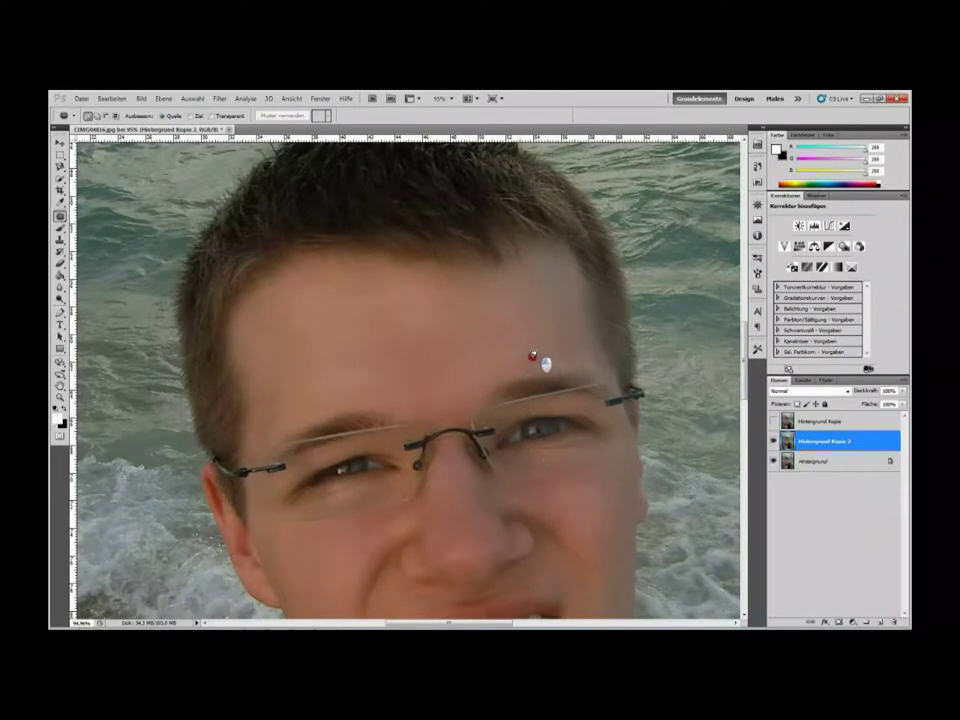
left_click_drag(524, 364, 532, 356)
left_click(442, 350)
Patch away the lip piercing with nearby cheek skin, redoing unsatisfying attempts.
scroll(377, 456, "down", 2)
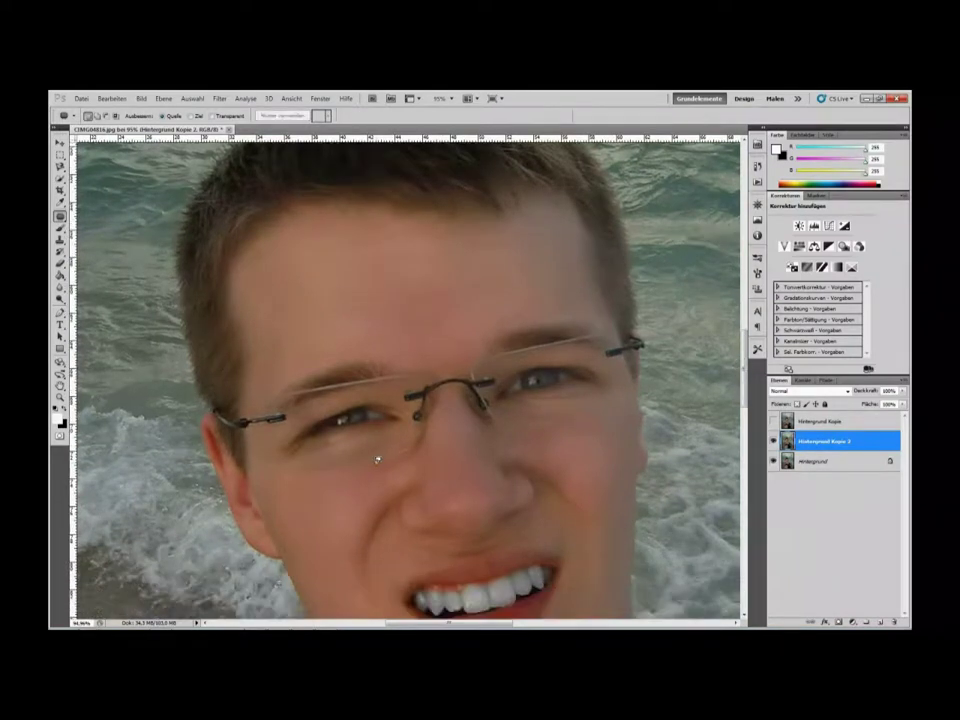
scroll(456, 516, "down", 2)
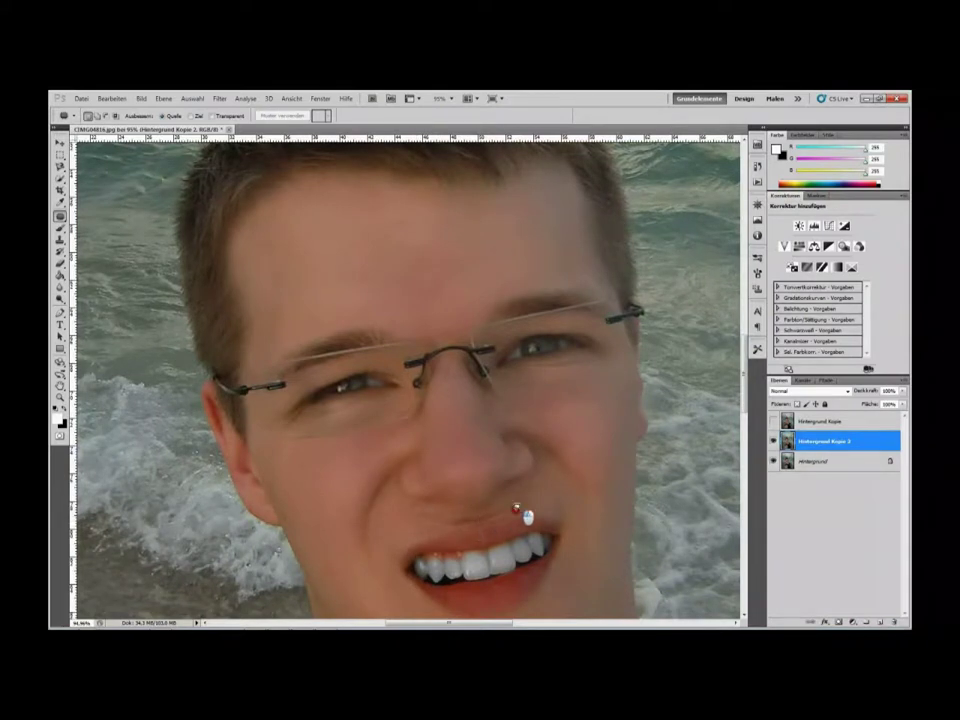
left_click_drag(430, 506, 405, 262)
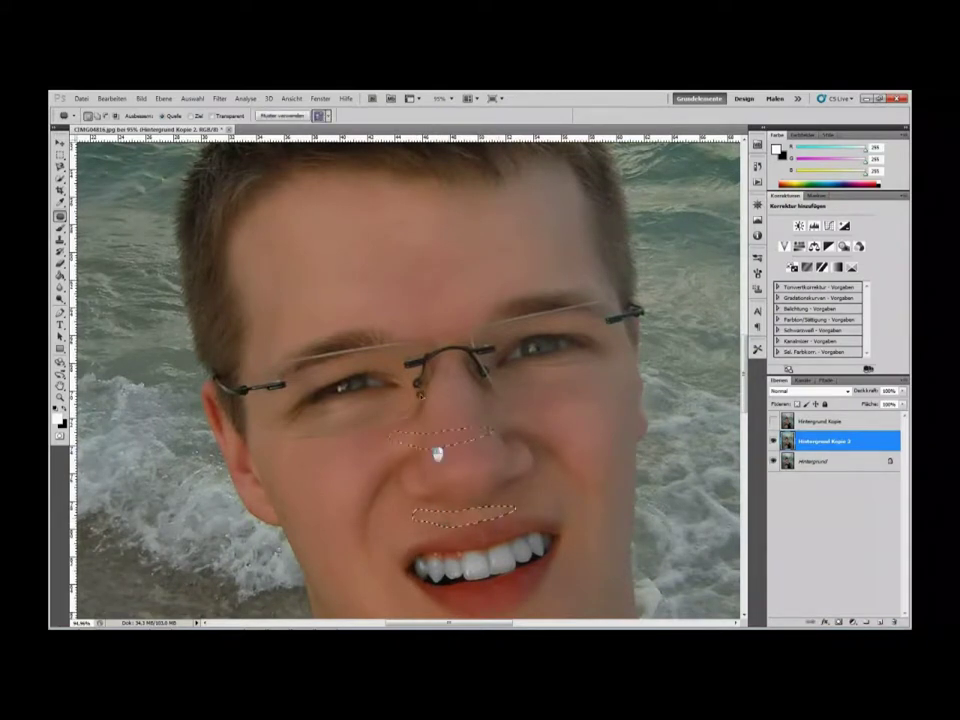
key("ctrl+d")
key("ctrl+z")
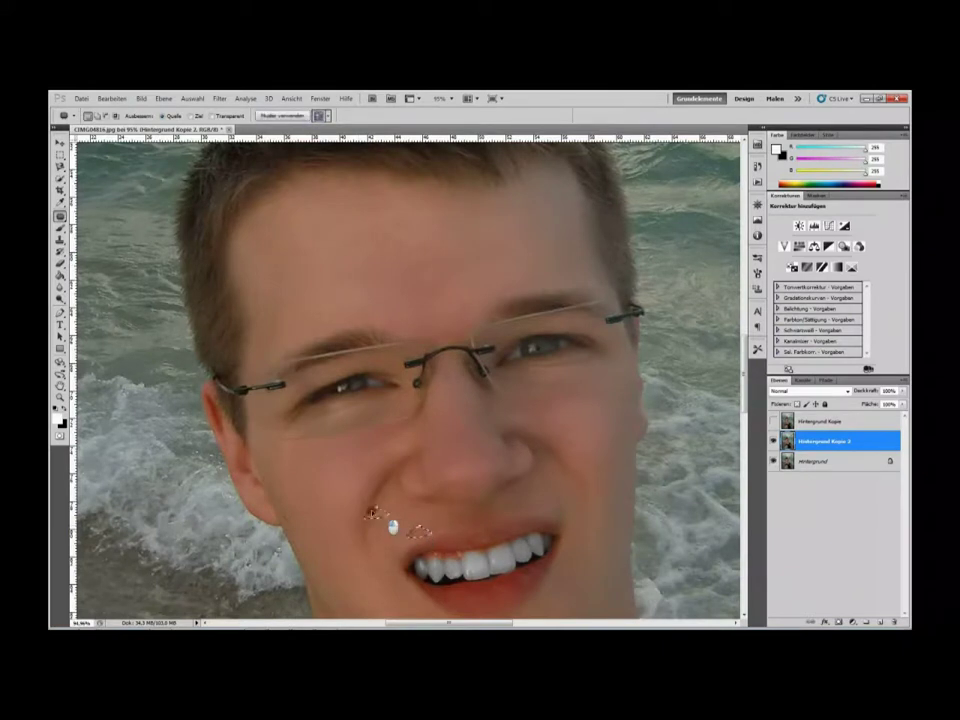
left_click_drag(430, 530, 340, 500)
key("ctrl+d")
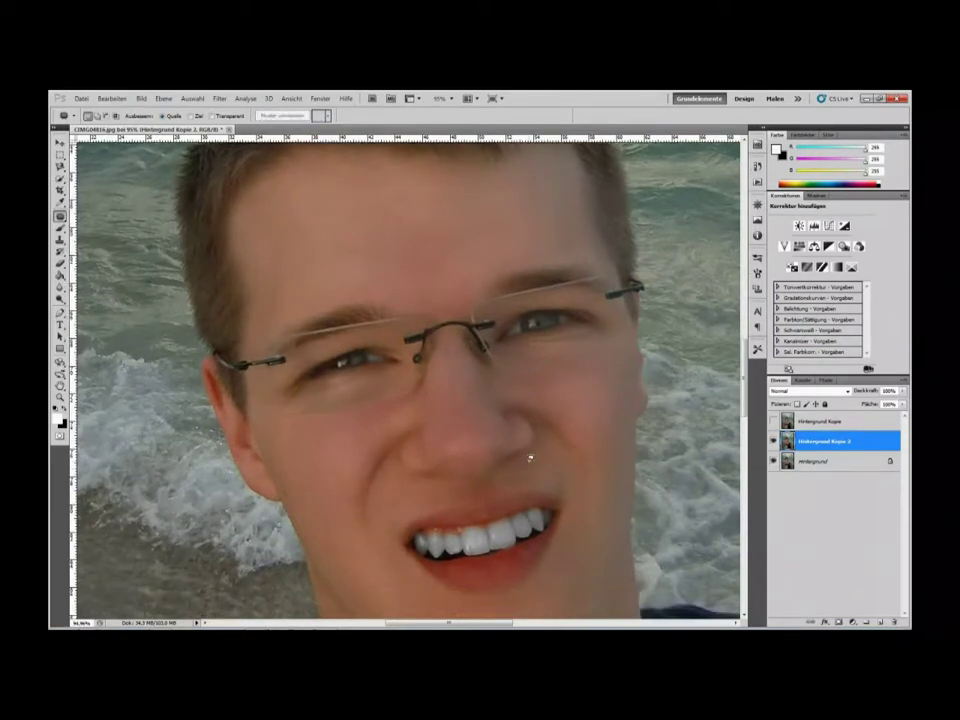
mouse_move(540, 470)
left_mouse_down()
mouse_move(536, 478)
mouse_move(627, 416)
mouse_move(611, 407)
left_mouse_up()
key("ctrl+d")
Remove the small red spot on the right cheek.
left_click(600, 424)
scroll(605, 457, "down", 5)
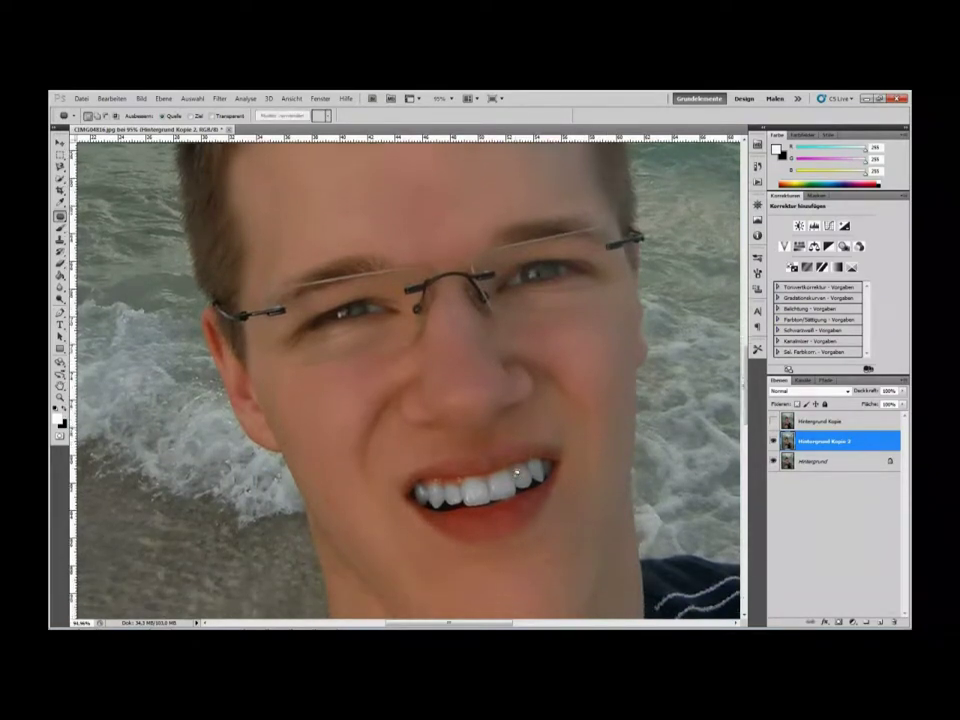
scroll(515, 473, "up", 1)
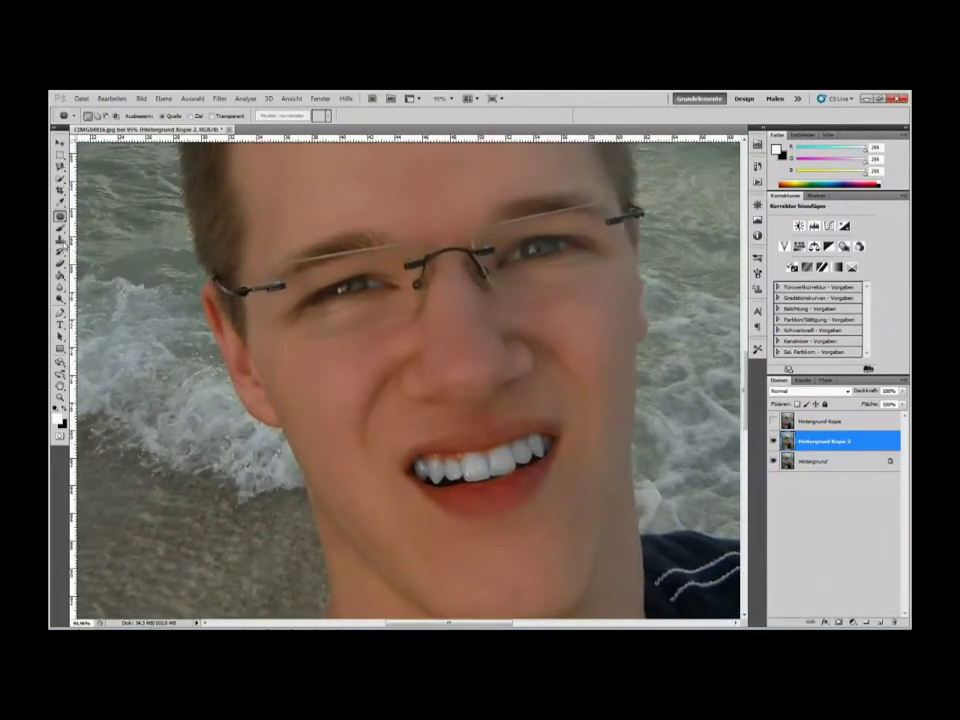
Switch to the Healing Brush and heal the red blemish on the chin.
right_click(60, 216)
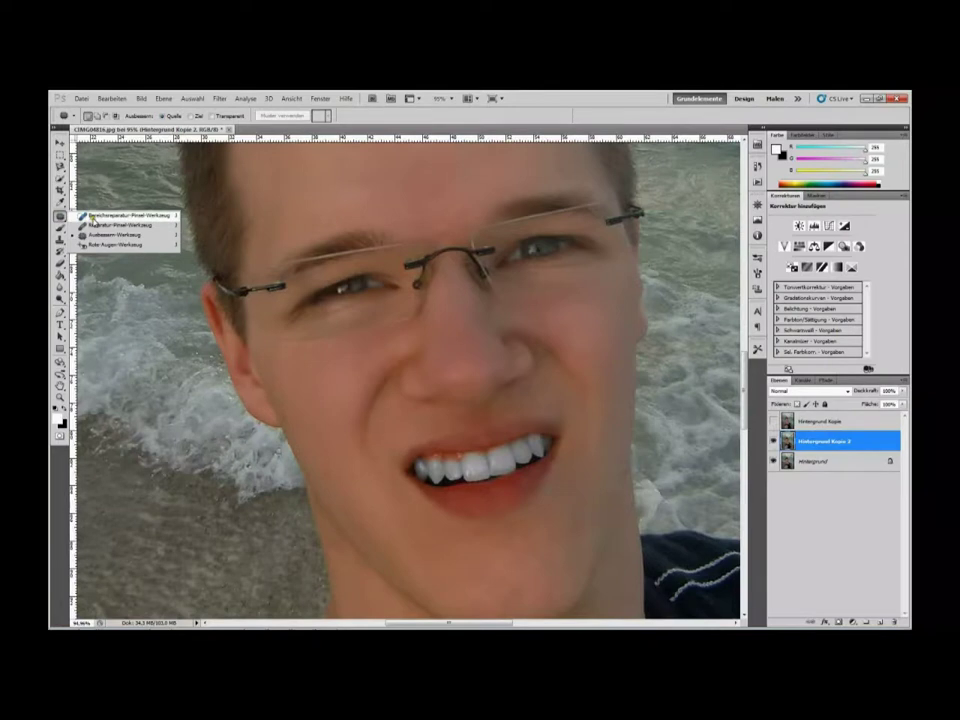
left_click(110, 225)
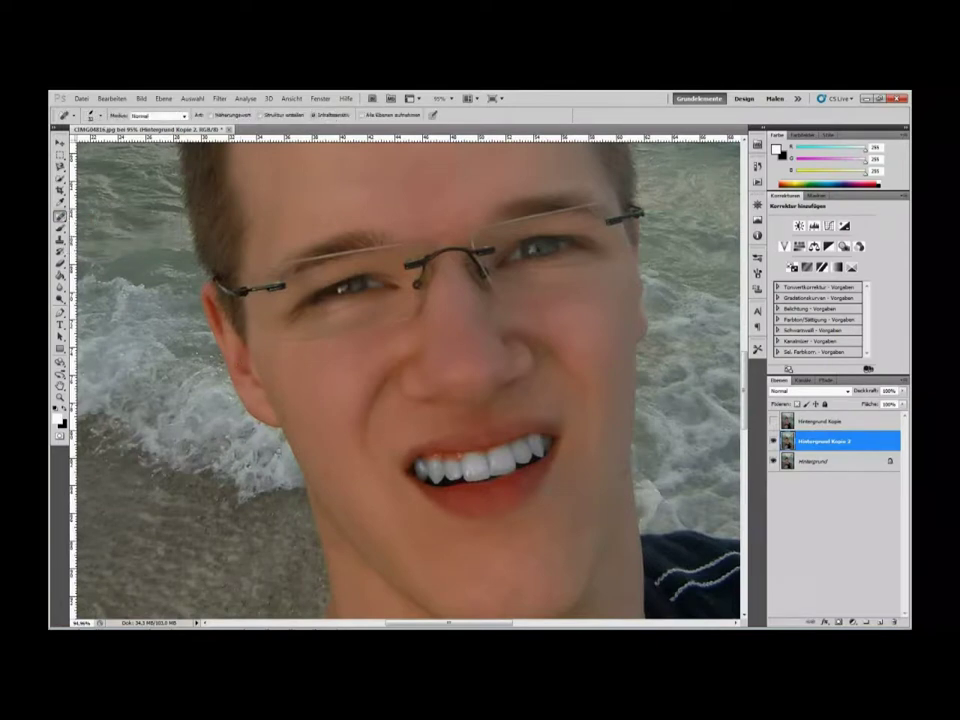
left_click(322, 466)
scroll(405, 380, "up", 1)
scroll(405, 380, "up", 1)
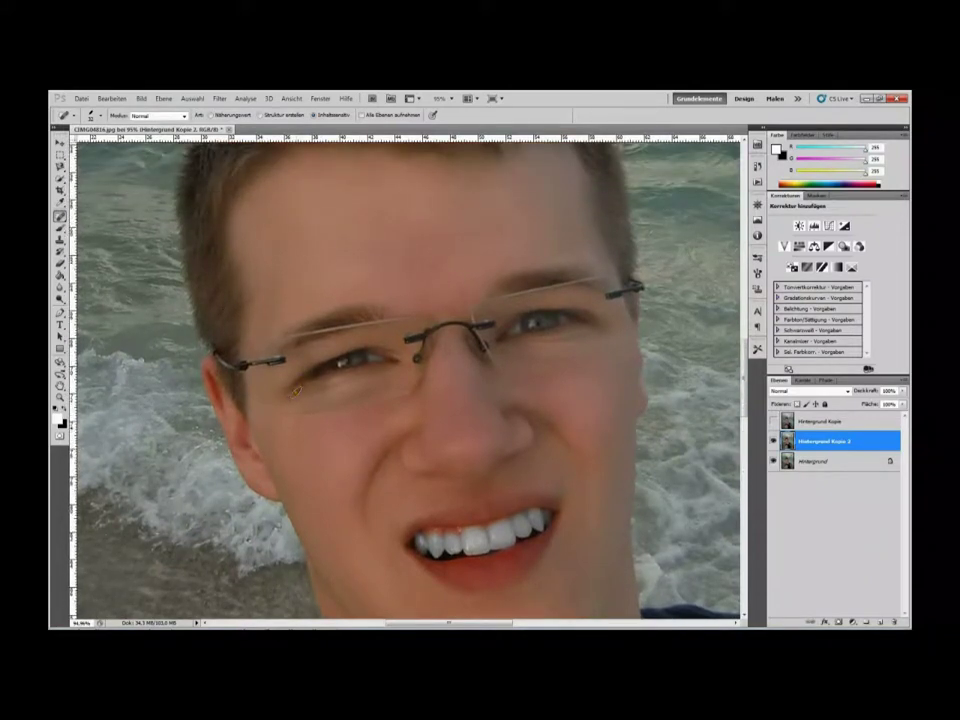
scroll(296, 393, "up", 1)
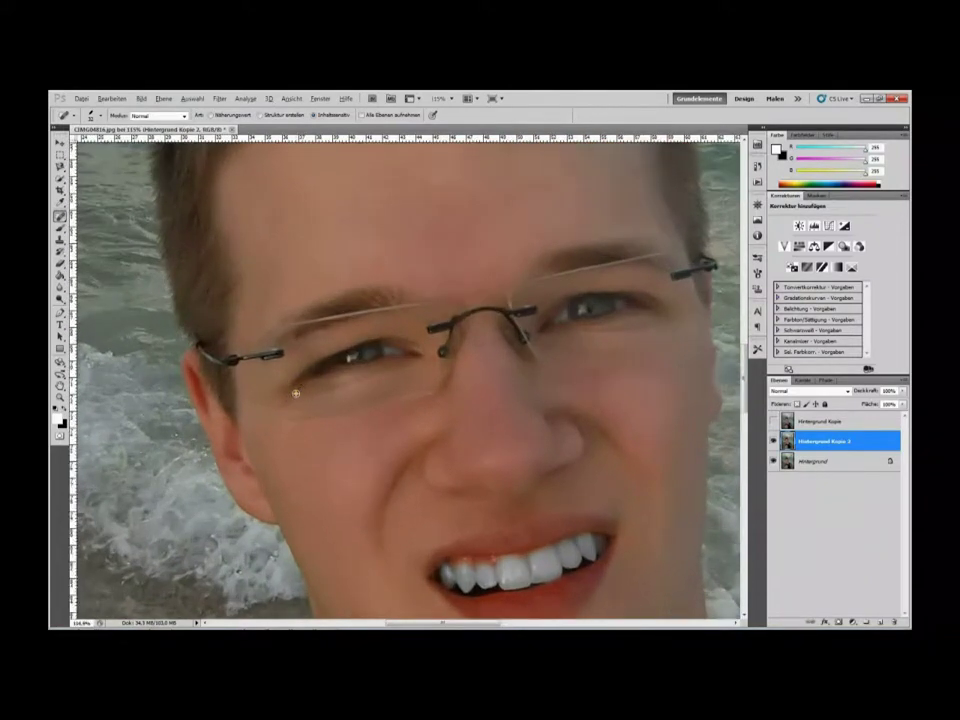
Make the healing brush tip rounder and rotate it to 83°.
left_click(98, 116)
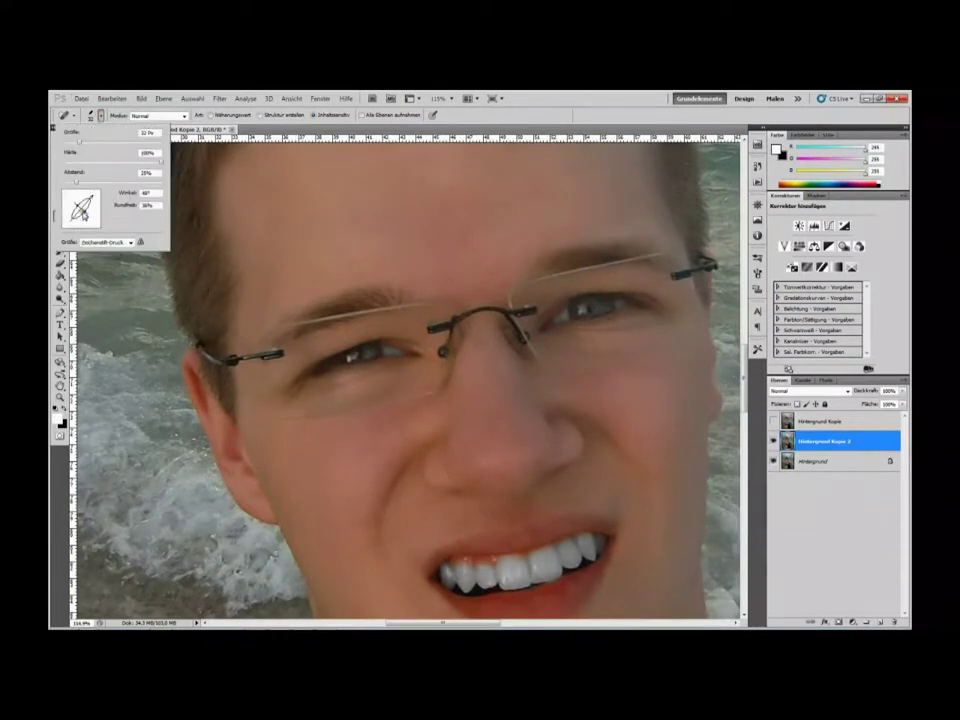
left_click_drag(86, 214, 86, 220)
left_click_drag(104, 211, 95, 205)
left_click(101, 118)
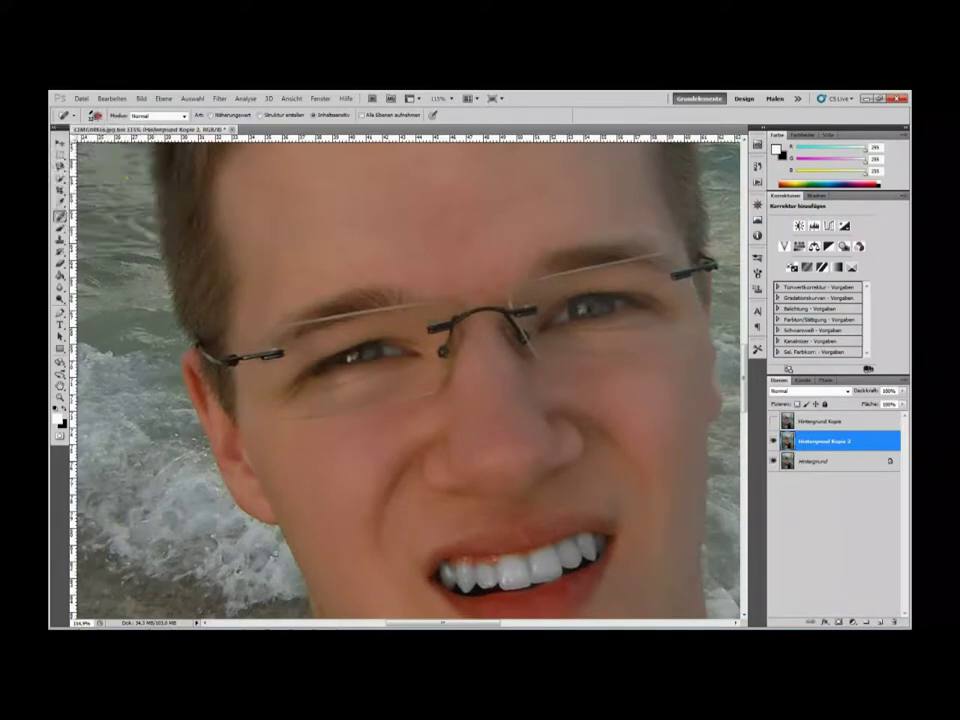
Heal the mole and spots under the left eye and smooth that skin.
left_click(307, 400)
left_click_drag(328, 383, 367, 392)
left_click(317, 404)
left_click(294, 389)
left_click_drag(370, 403, 420, 382)
Smooth under the right eye with a size-23 brush and heal the spot beside it.
mouse_move(572, 328)
left_mouse_down()
mouse_move(632, 328)
mouse_move(646, 344)
left_mouse_up()
key("bracketright")
key("bracketright")
left_click(679, 313)
key("ctrl+minus")
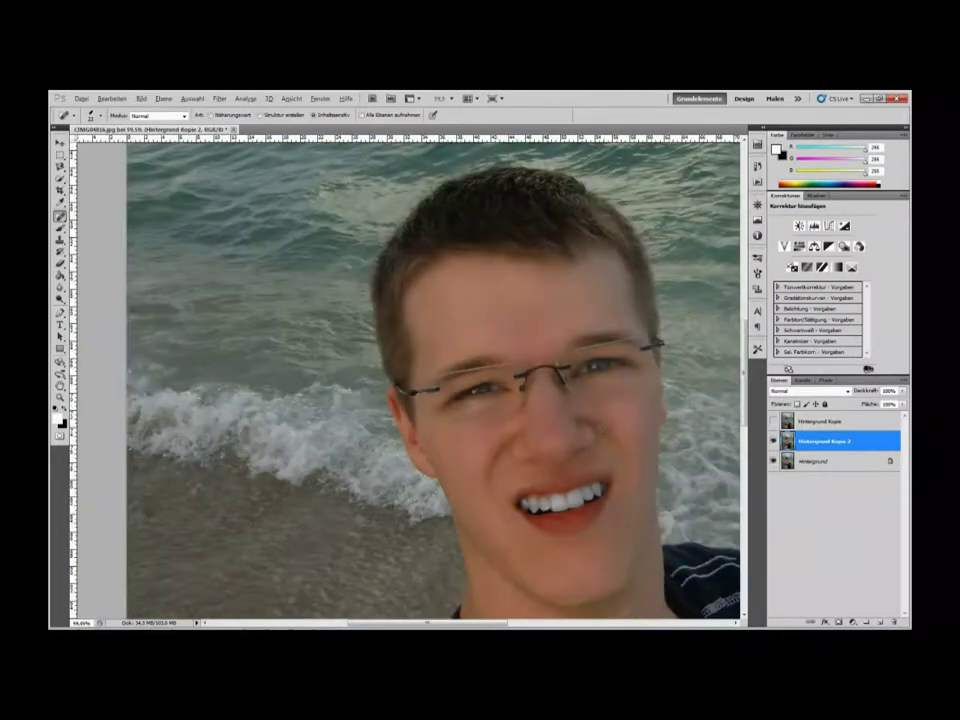
Toggle Hintergrund Kopie 2 off and on to compare, then show the top Hintergrund Kopie layer.
scroll(773, 441, "down", 1)
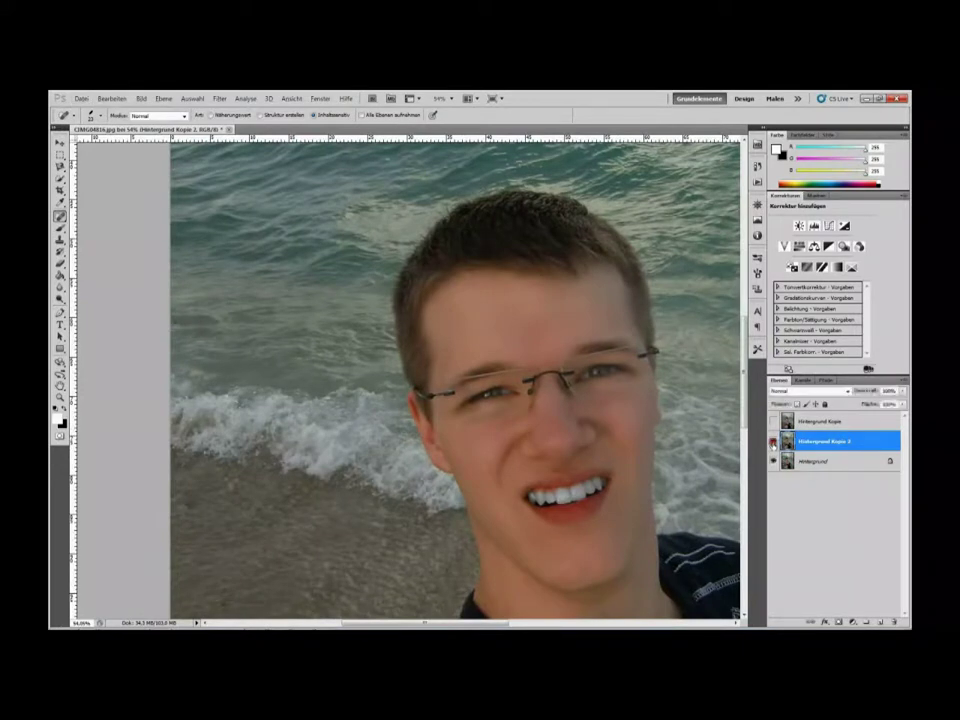
left_click(773, 441)
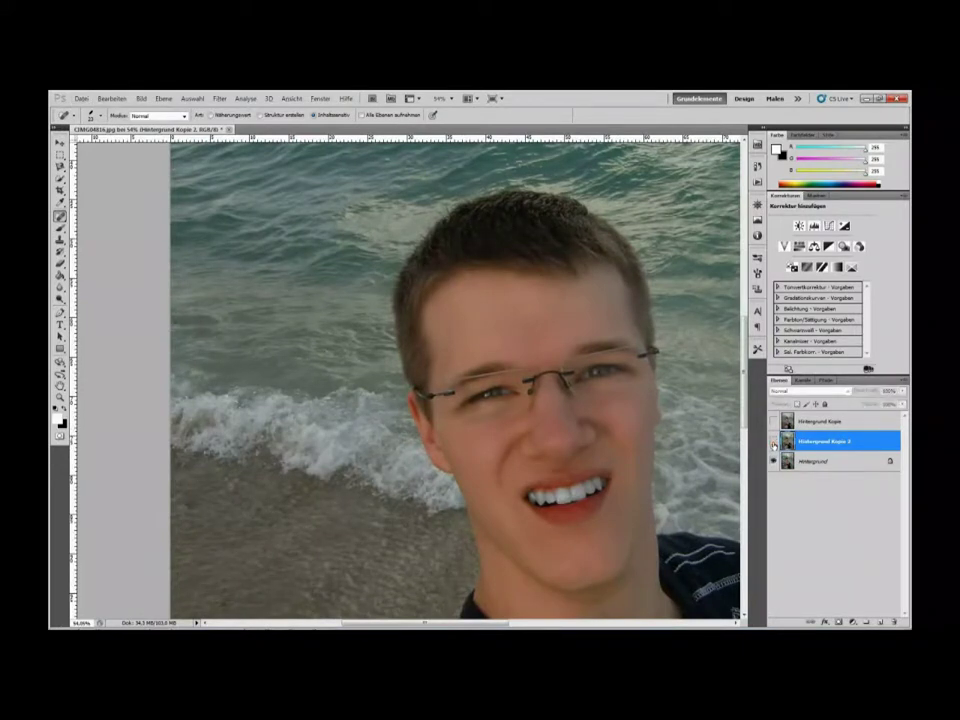
left_click(773, 441)
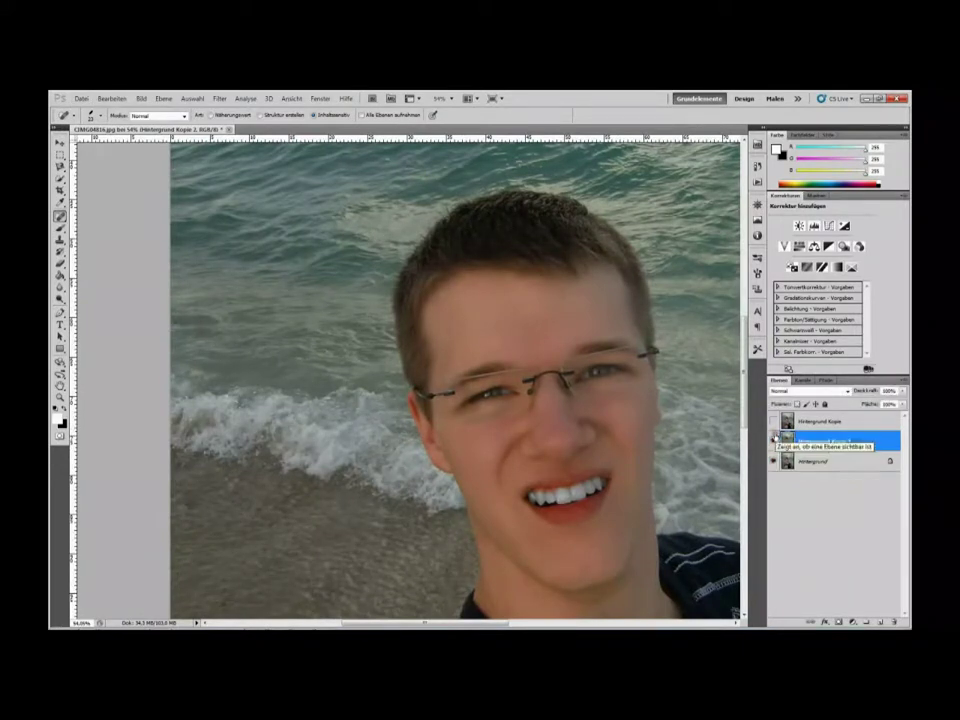
left_click(773, 421)
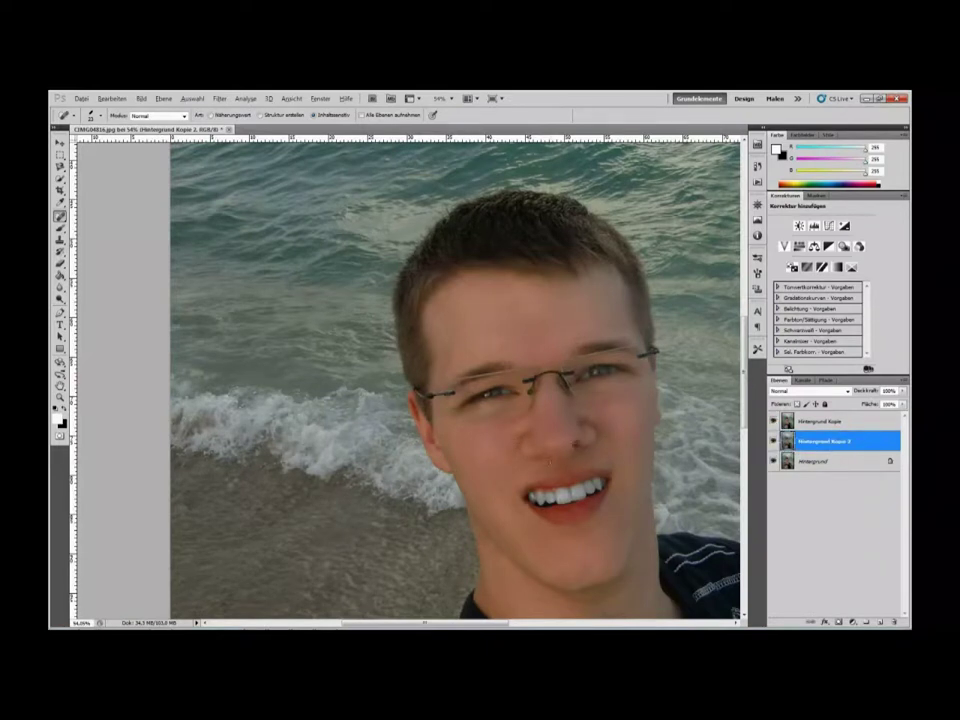
scroll(255, 467, "down", 2)
scroll(255, 467, "down", 2)
scroll(634, 485, "down", 2)
scroll(634, 485, "down", 2)
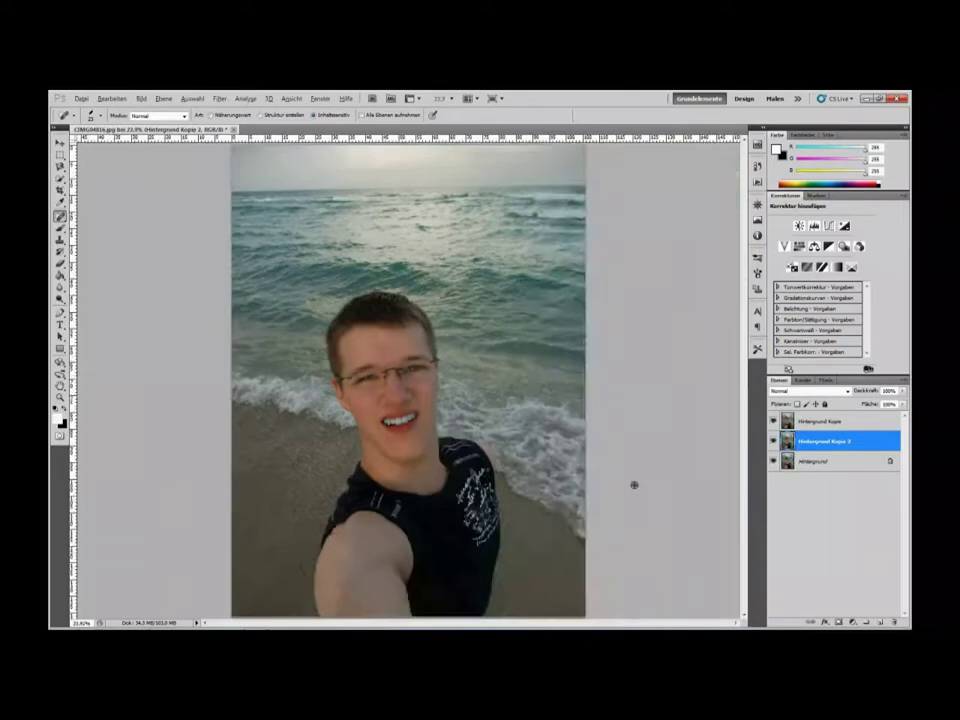
scroll(372, 400, "up", 2)
scroll(430, 380, "up", 3)
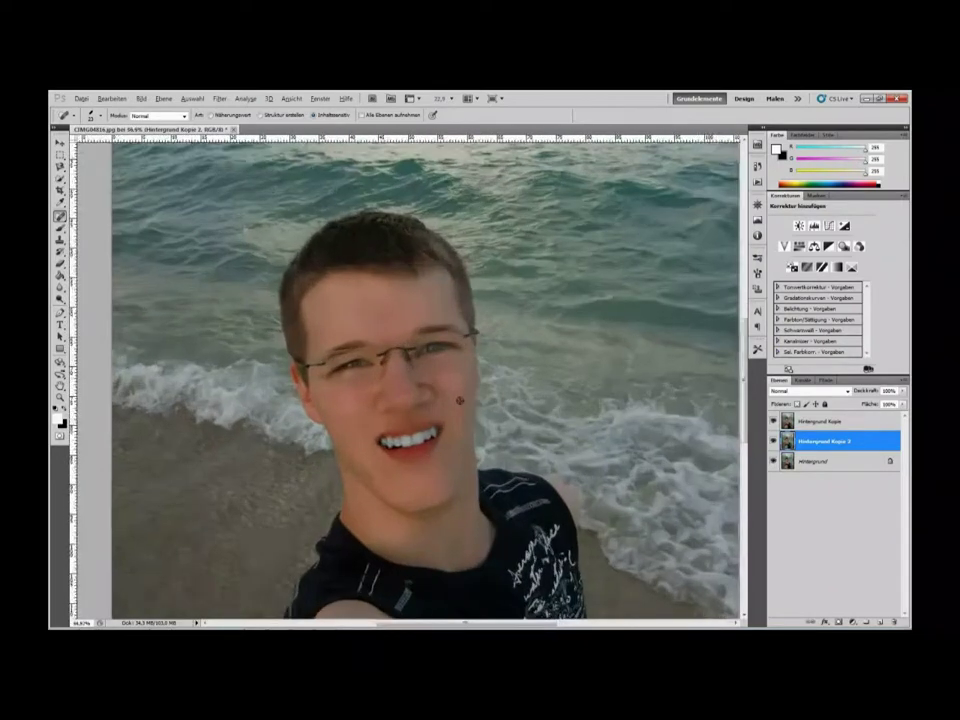
scroll(459, 400, "up", 2)
scroll(459, 400, "up", 1)
scroll(459, 400, "up", 2)
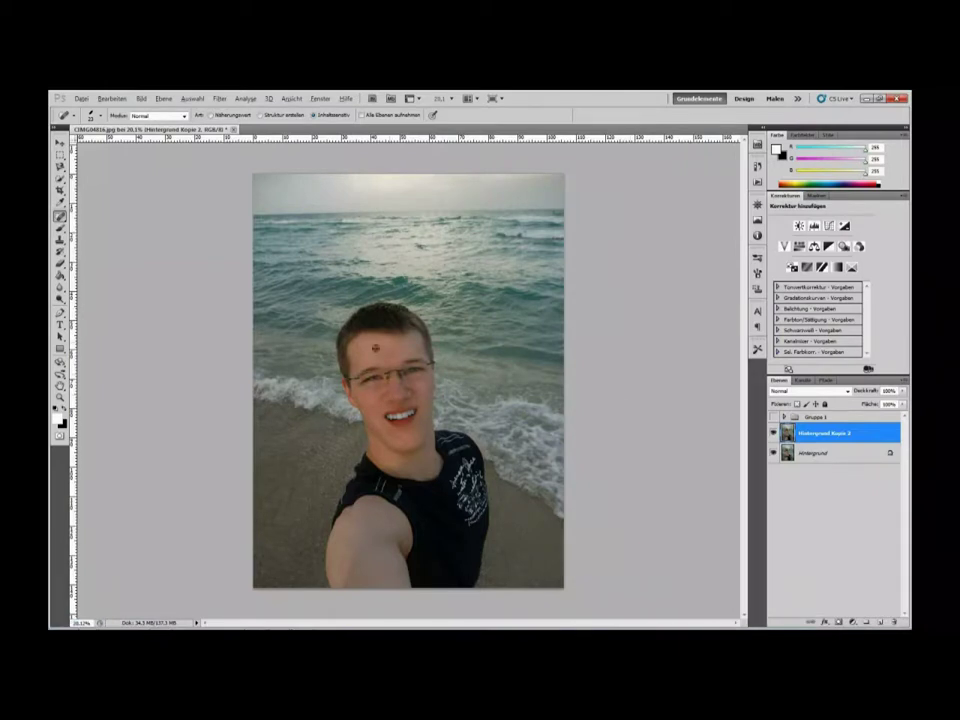
Duplicate Hintergrund Kopie 2, convert the copy to a Smart Object, and rename it 'matter machen'.
scroll(381, 340, "up", 5)
scroll(375, 348, "down", 2)
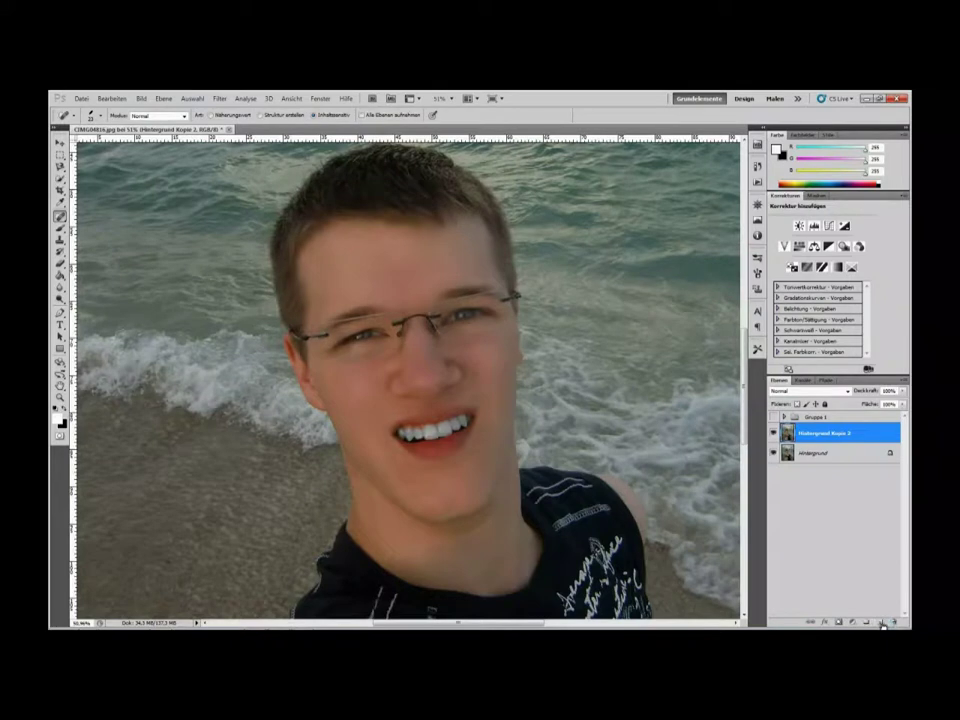
key("ctrl+z")
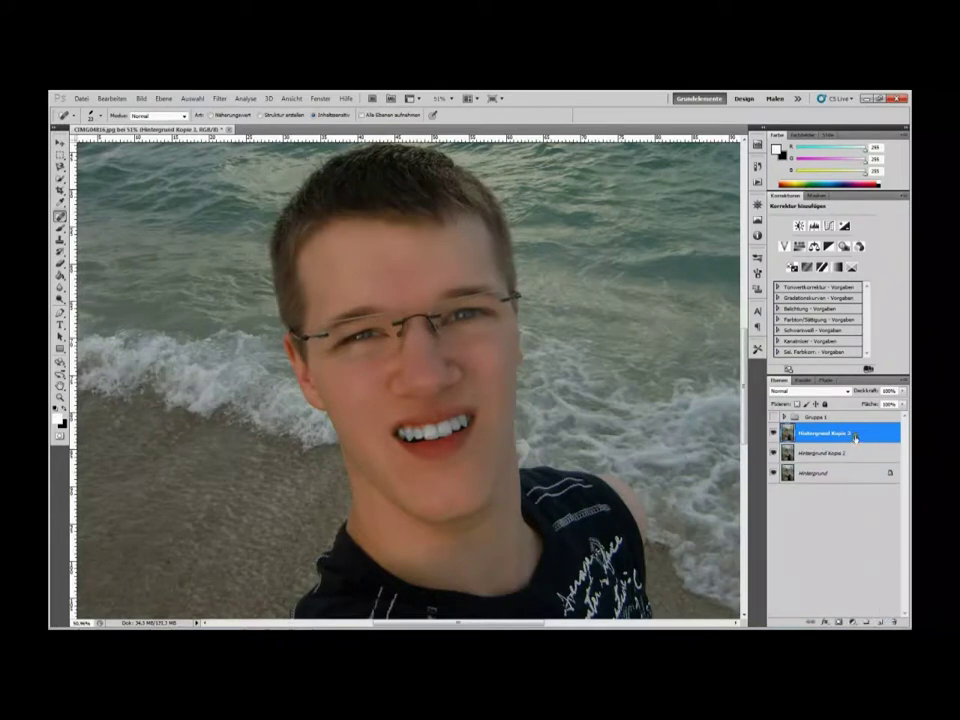
right_click(855, 436)
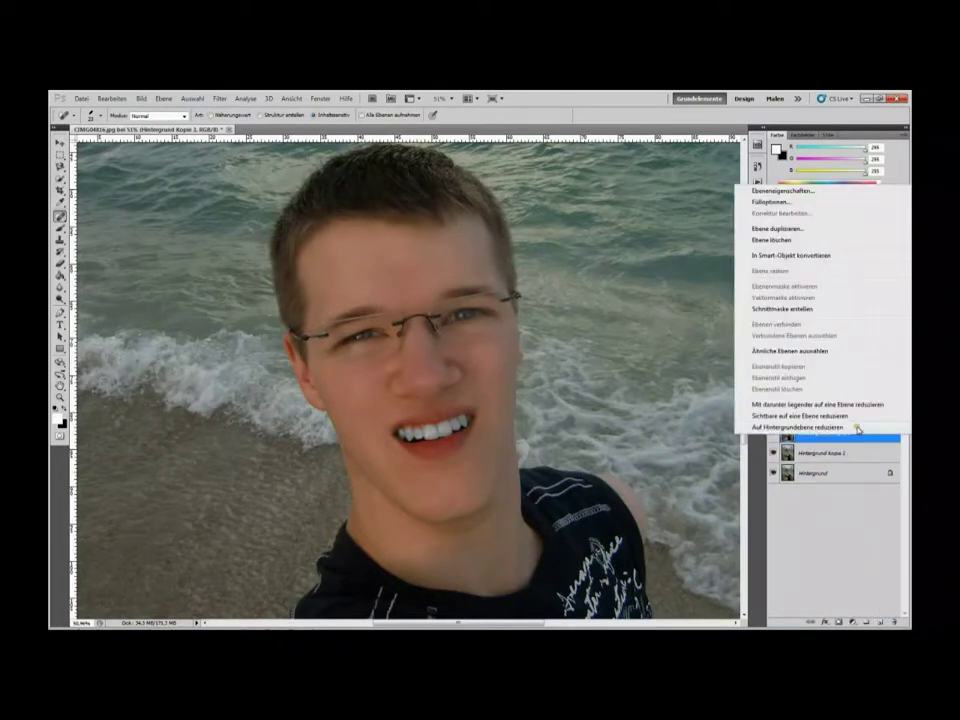
left_click(822, 257)
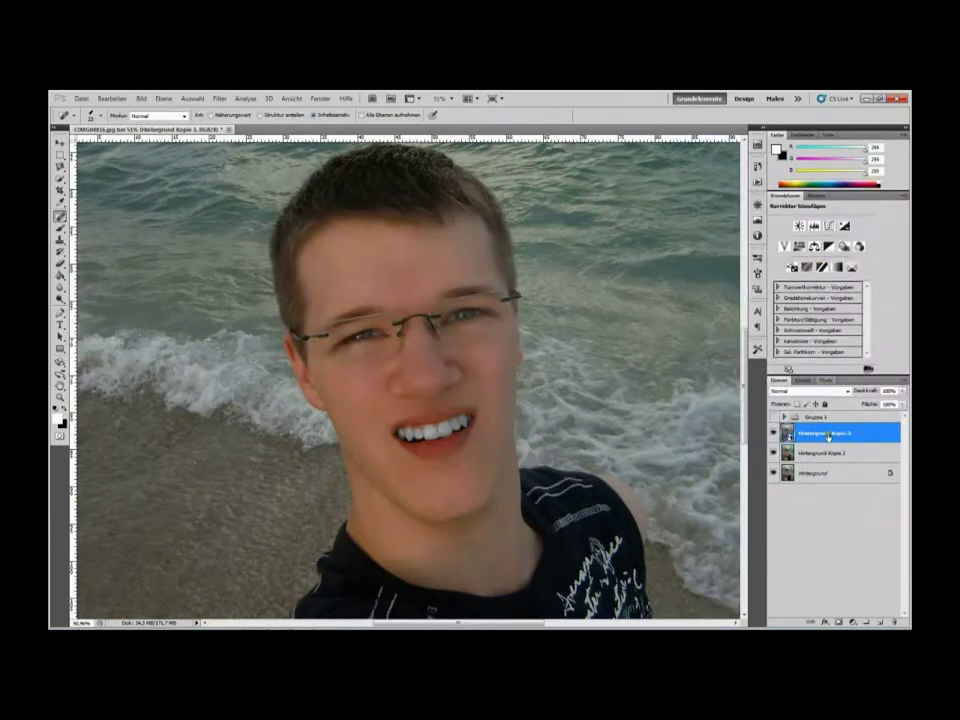
double_click(828, 435)
type("st")
type("achen")
key("Return")
Open the Matter machen surface blur filter and try several Radius values.
left_click(221, 98)
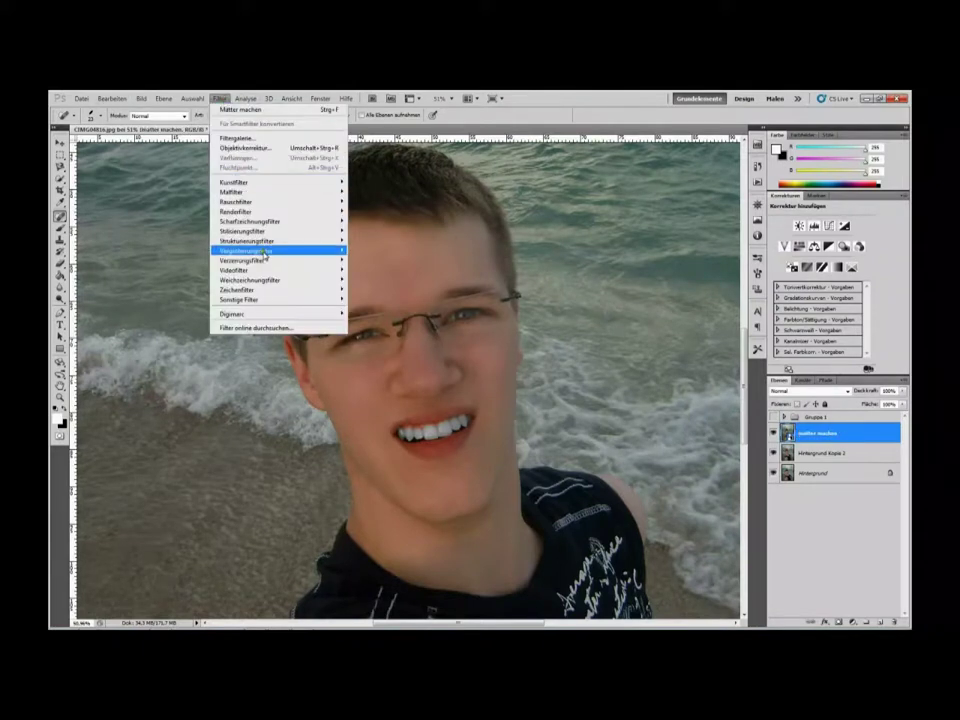
mouse_move(262, 280)
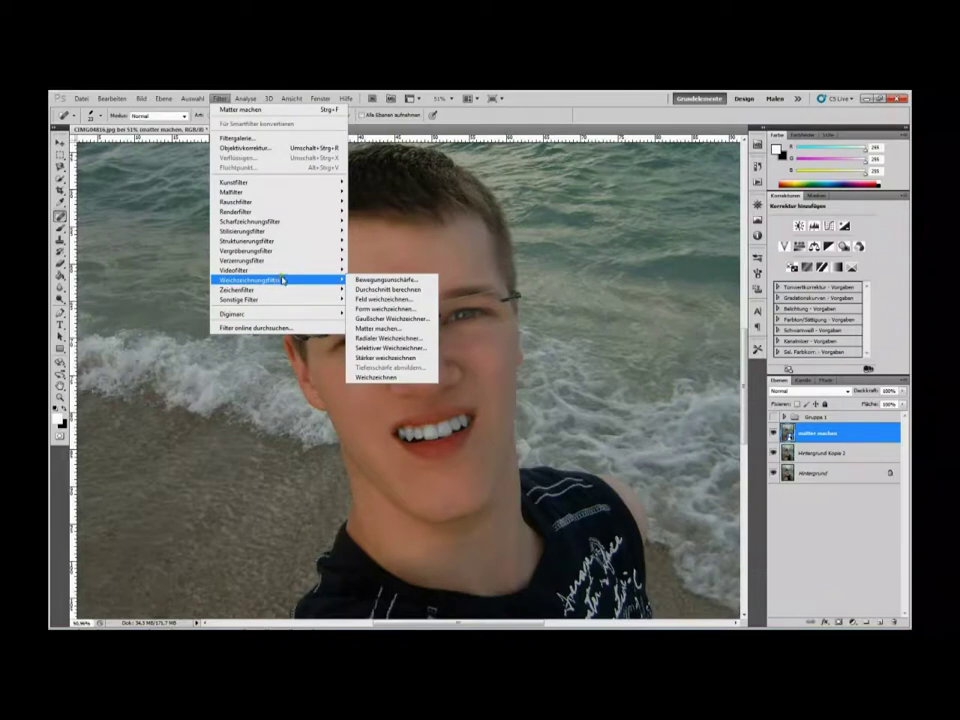
left_click(406, 329)
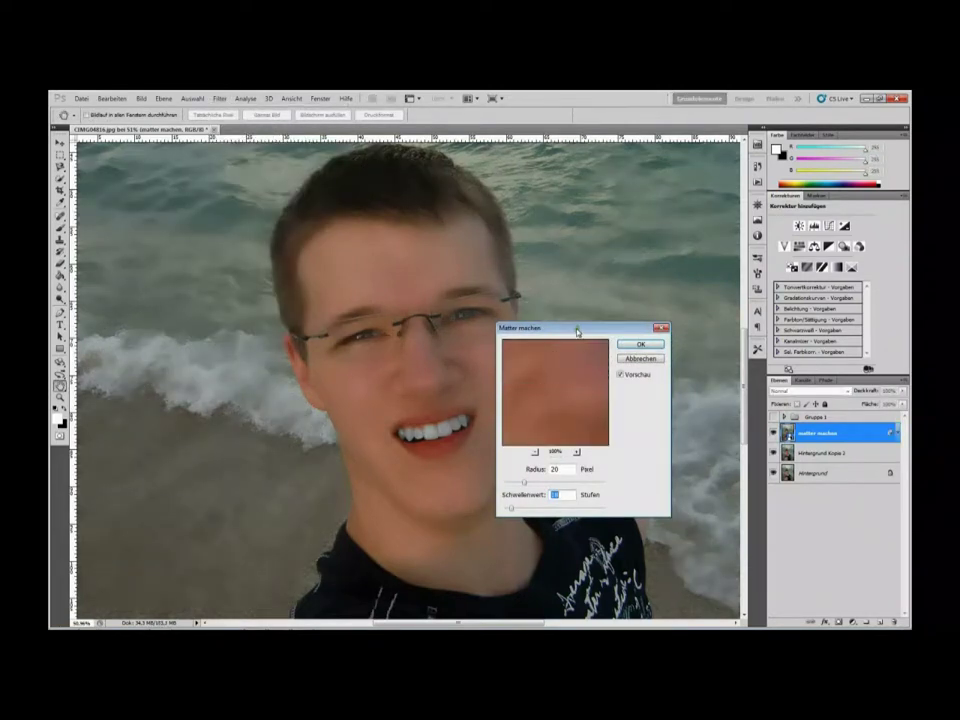
left_click_drag(577, 332, 751, 337)
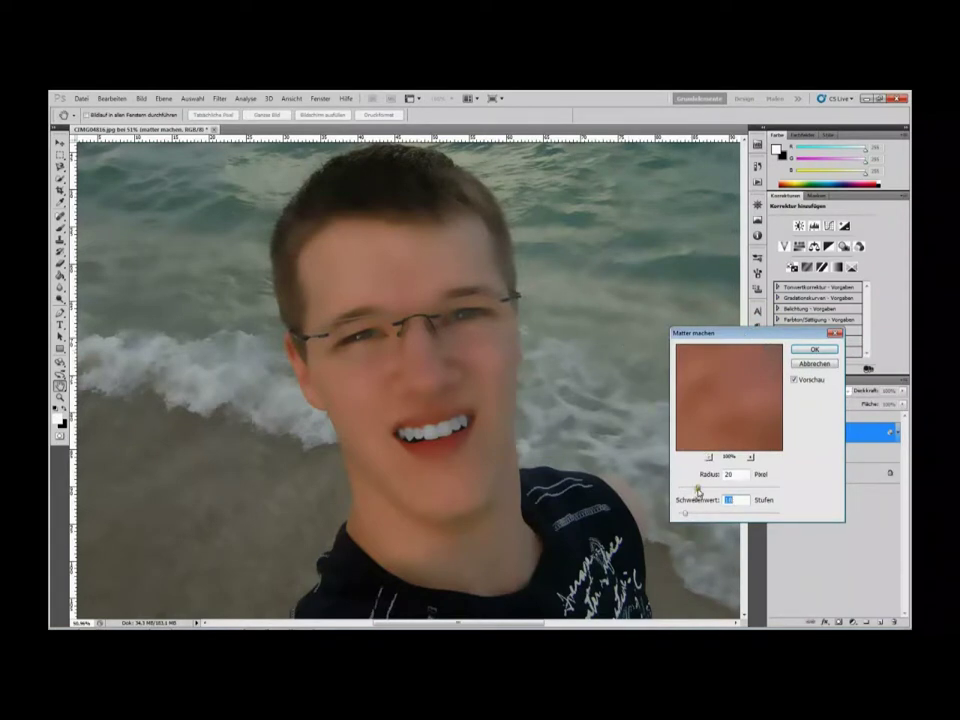
left_click_drag(698, 490, 743, 493)
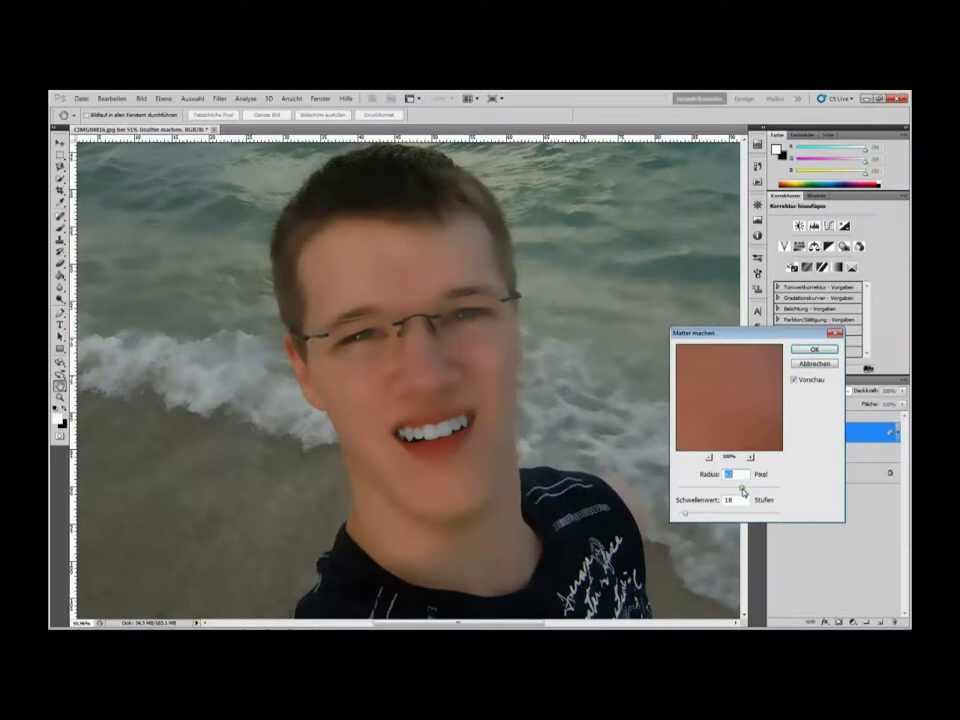
left_click_drag(743, 491, 760, 488)
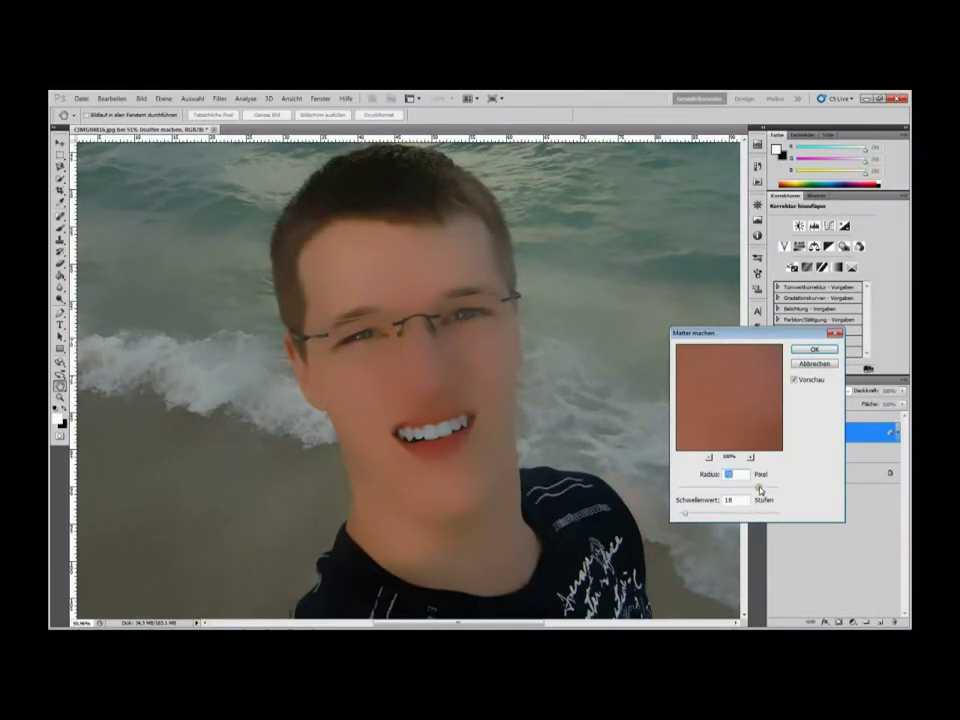
left_click_drag(760, 488, 716, 504)
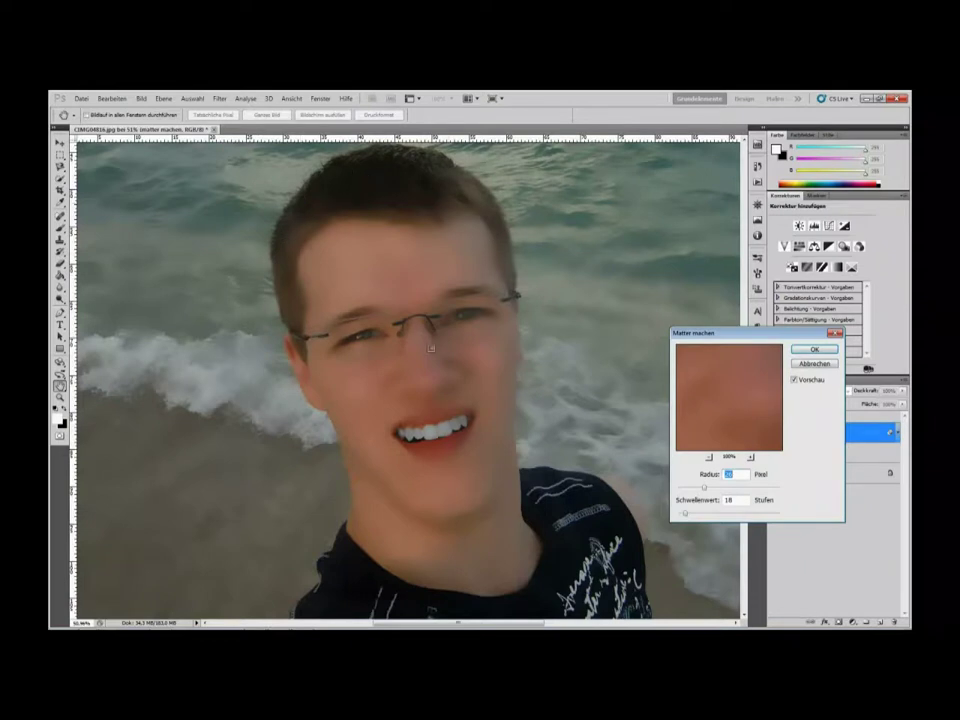
Set the surface blur to radius 20 px and threshold 18, toggling Vorschau to compare.
left_click(685, 513)
left_click_drag(685, 513, 729, 510)
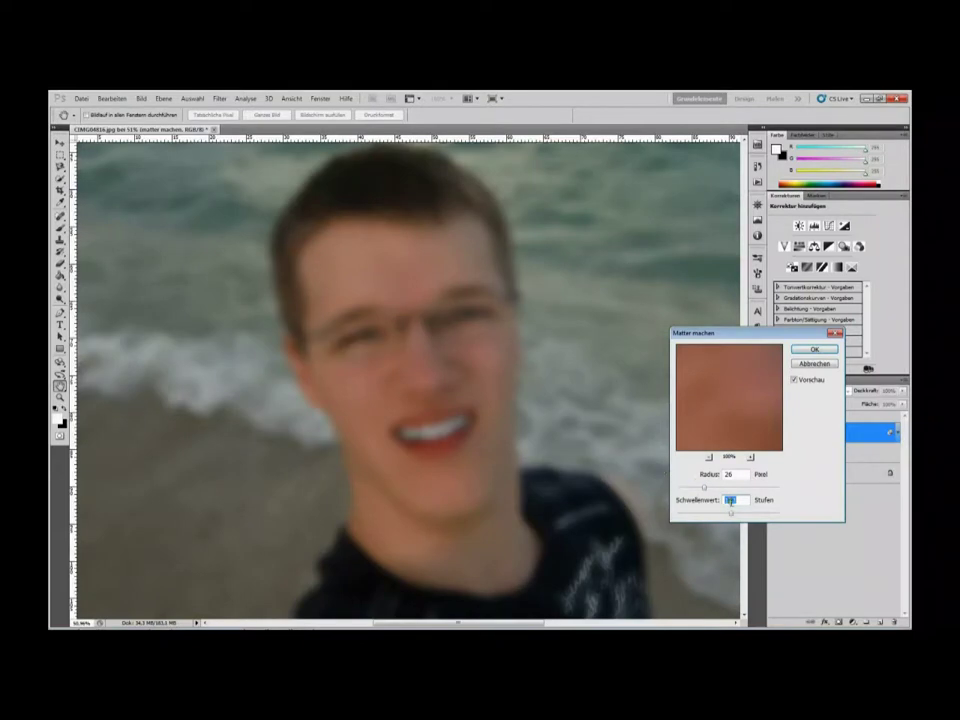
left_click_drag(730, 516, 656, 514)
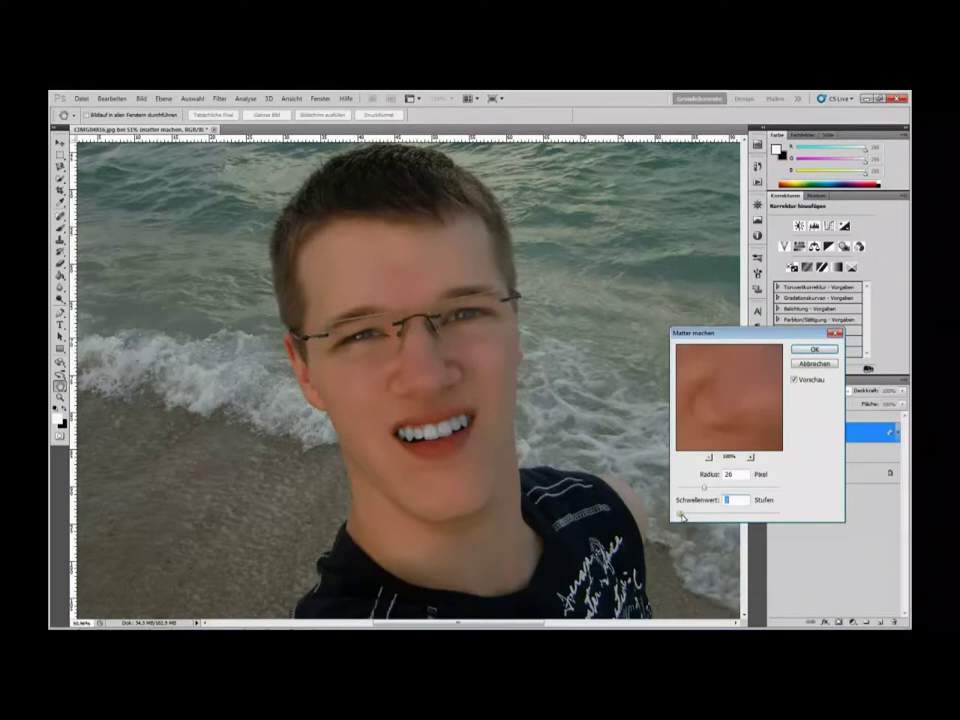
left_click(681, 515)
left_click_drag(681, 515, 701, 527)
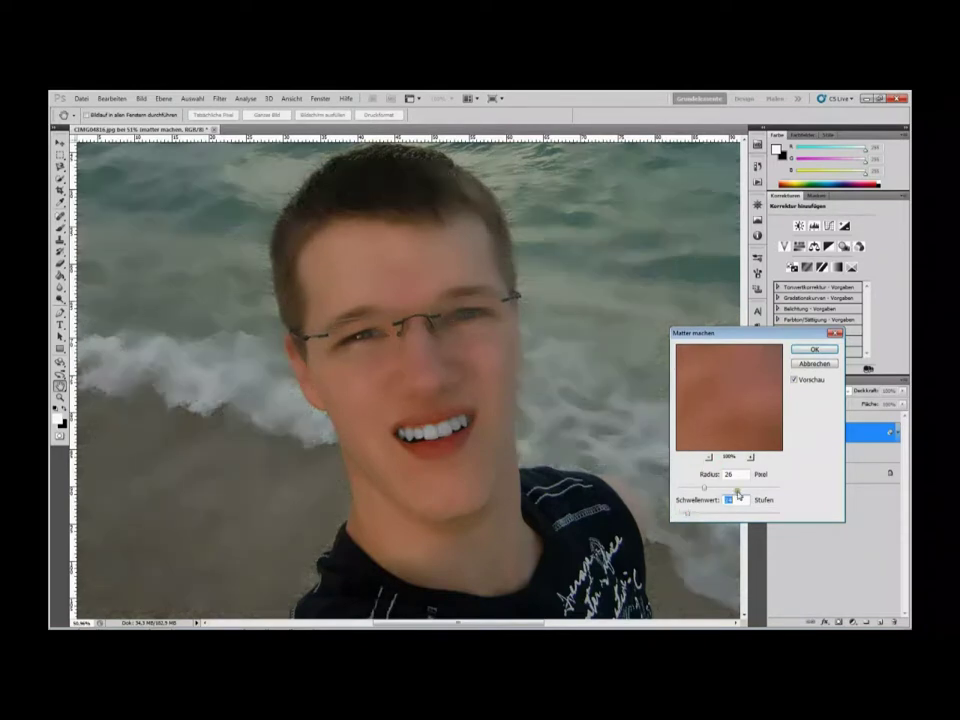
left_click(688, 515)
left_click_drag(689, 516, 685, 516)
left_click_drag(685, 515, 698, 489)
left_click(795, 380)
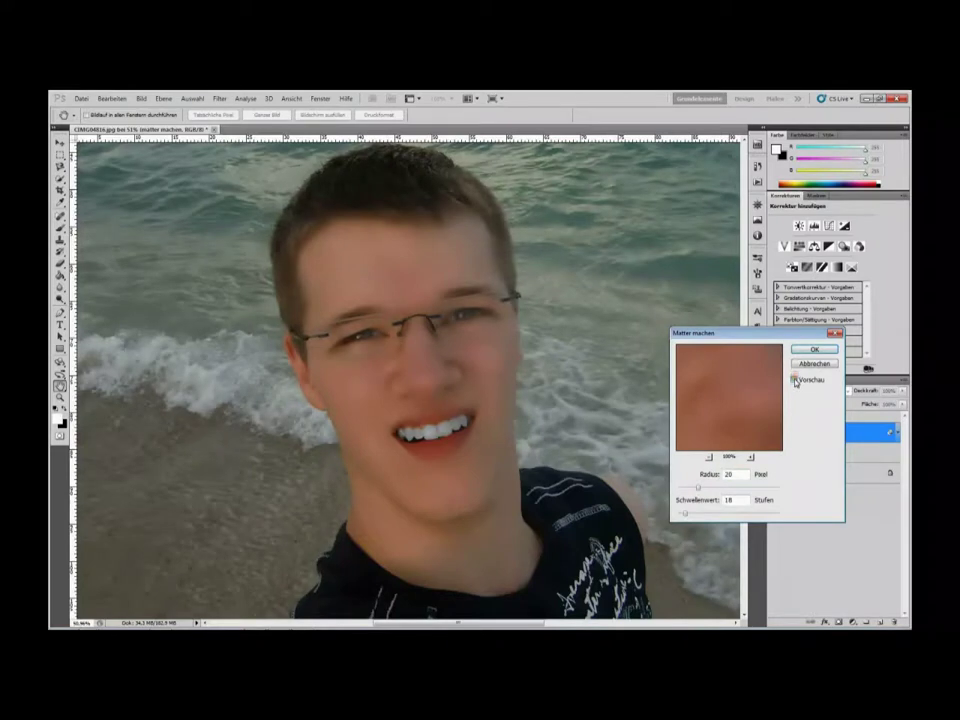
left_click(795, 380)
Apply Matter machen as a smart filter, then undo and redo it to compare.
left_click(818, 352)
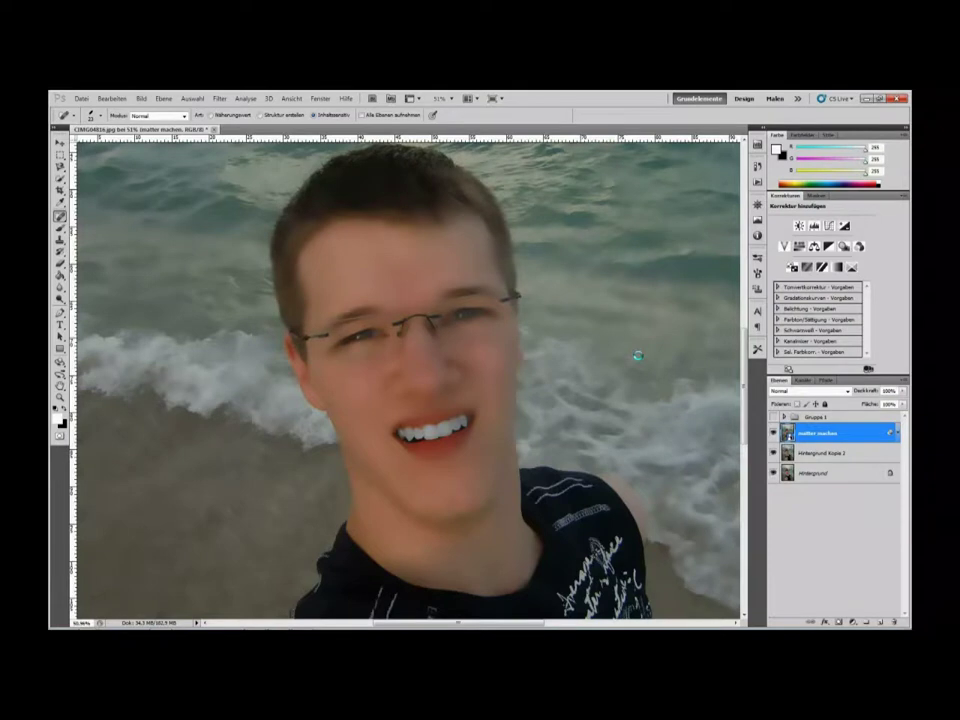
key("ctrl+f")
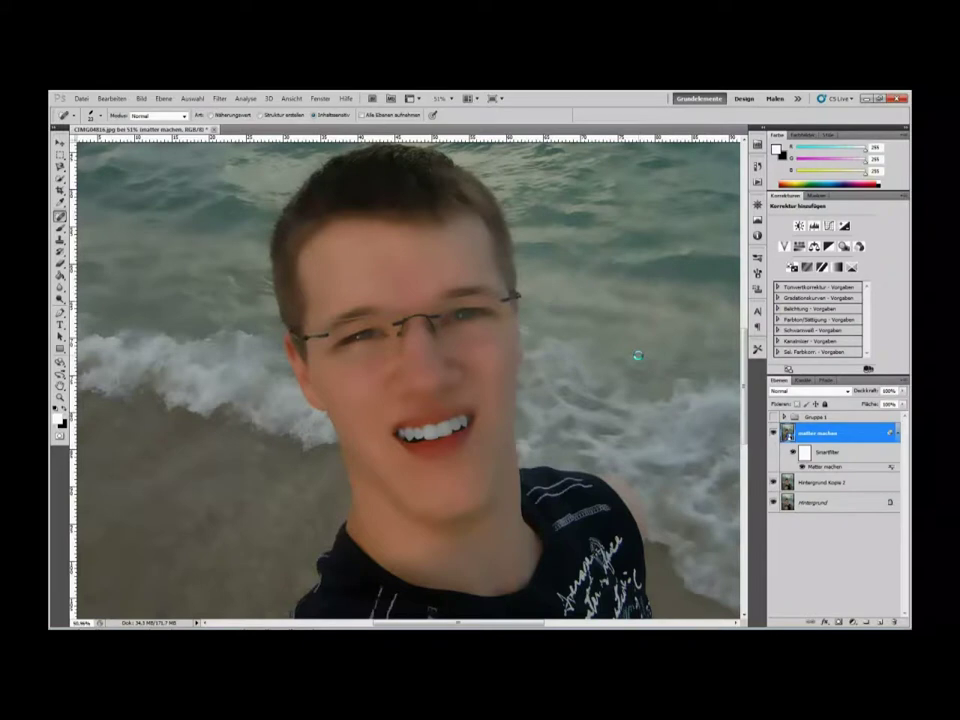
key("ctrl+z")
key("ctrl+z")
key("ctrl+z")
key("ctrl+z")
key("ctrl+z")
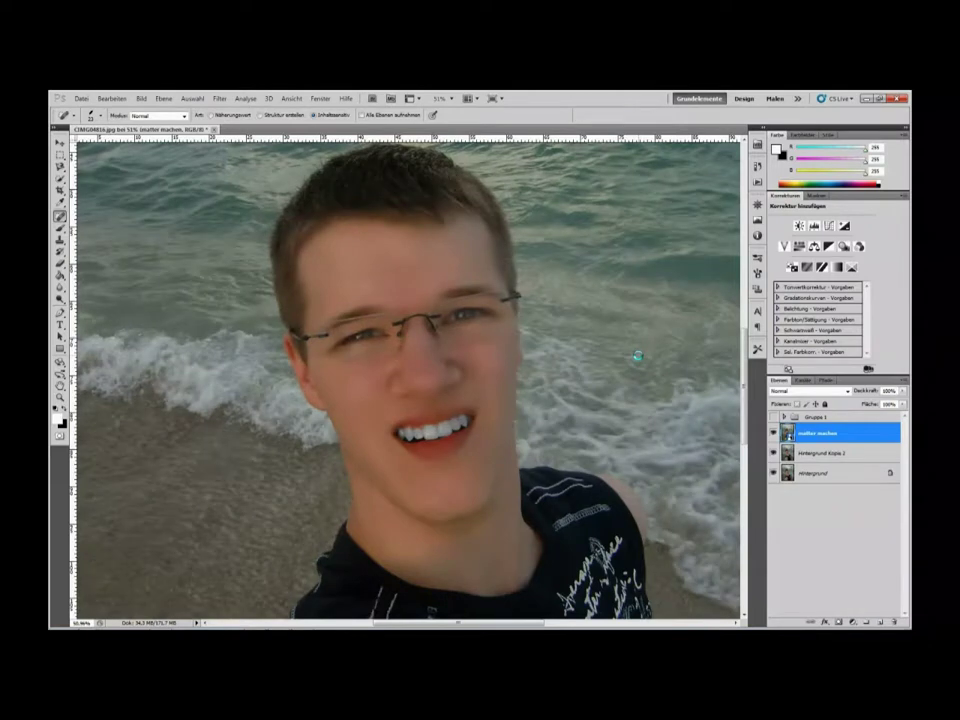
key("ctrl+z")
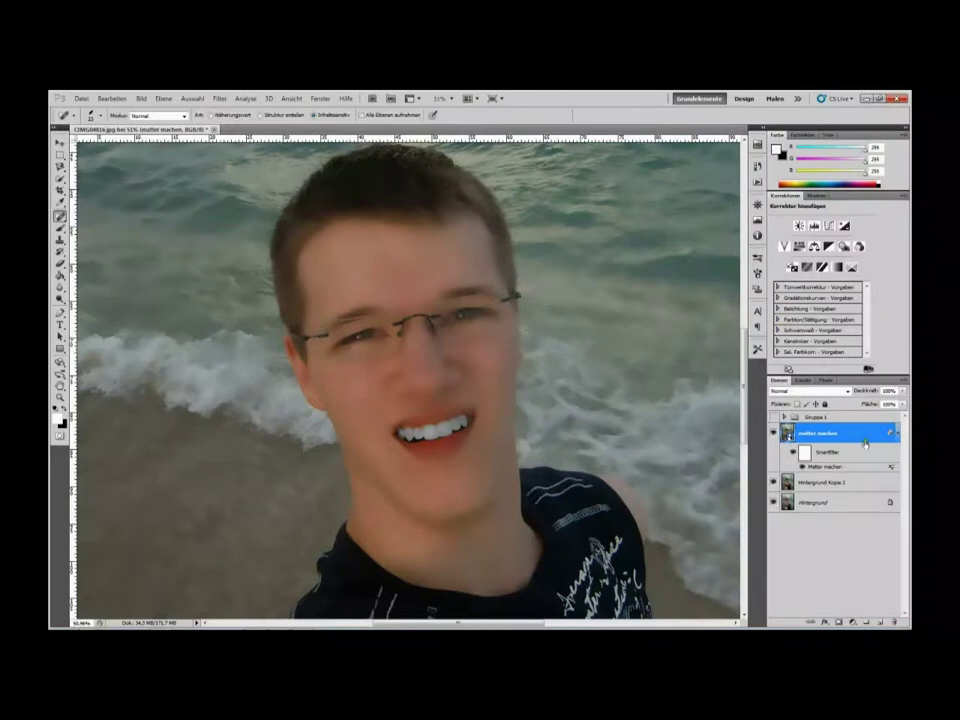
Open the matter machen layer's blending options and try the Blend If sliders.
double_click(876, 433)
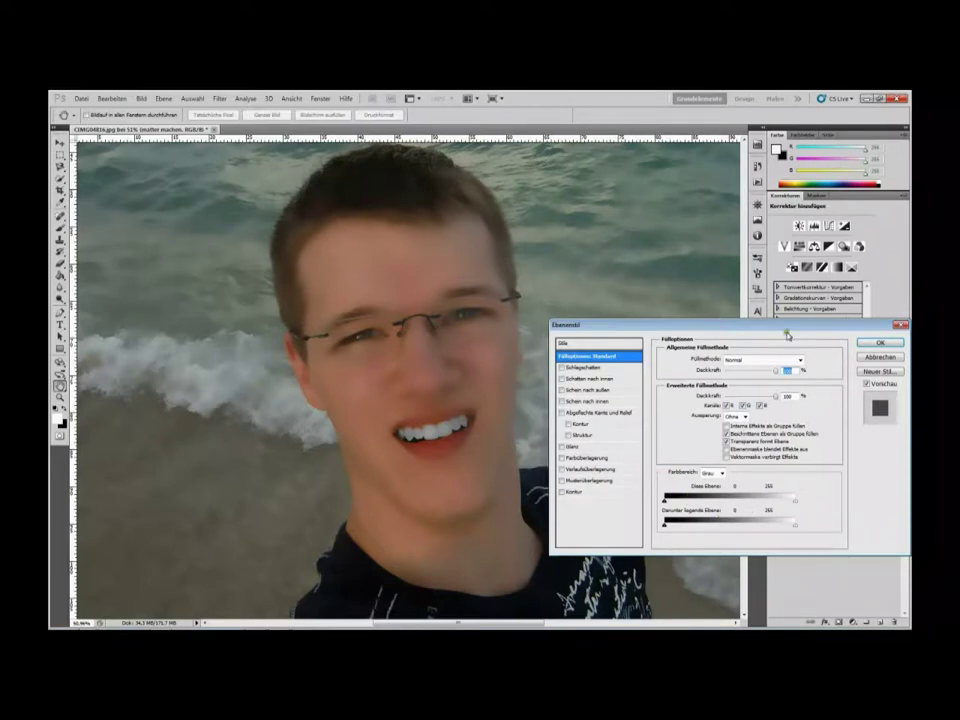
mouse_move(786, 330)
left_mouse_down()
mouse_move(745, 288)
mouse_move(767, 300)
mouse_move(572, 253)
mouse_move(883, 316)
mouse_move(831, 310)
left_mouse_up()
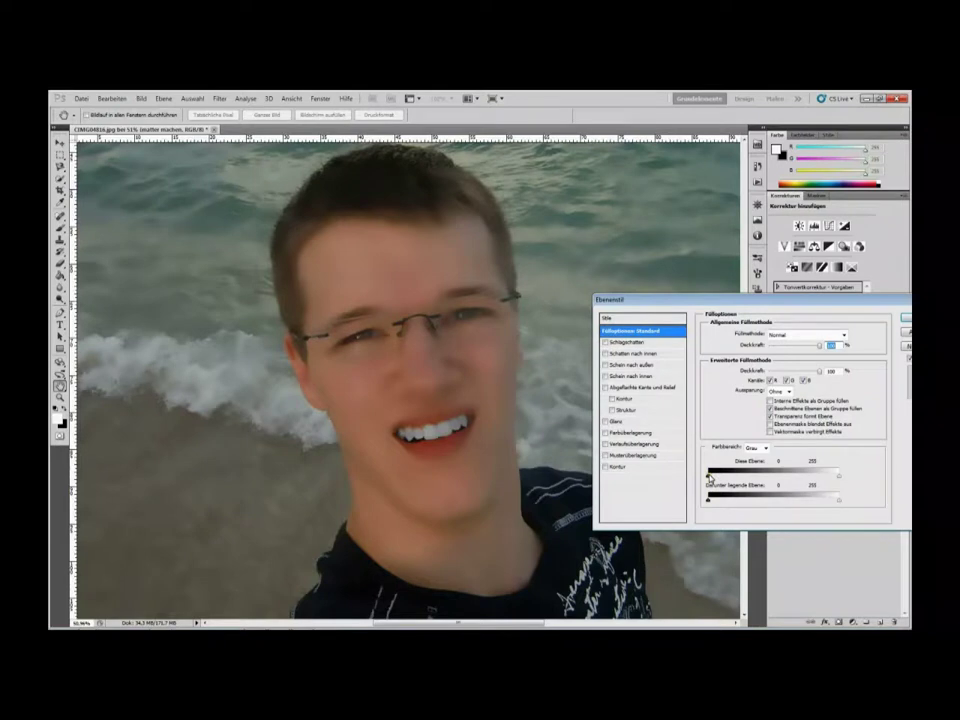
mouse_move(709, 477)
left_mouse_down()
mouse_move(795, 480)
mouse_move(708, 478)
left_mouse_up()
mouse_move(840, 479)
left_mouse_down()
mouse_move(727, 481)
mouse_move(848, 474)
left_mouse_up()
mouse_move(709, 504)
left_mouse_down()
mouse_move(767, 503)
mouse_move(710, 506)
left_mouse_up()
mouse_move(842, 500)
left_mouse_down()
mouse_move(813, 491)
mouse_move(840, 495)
left_mouse_up()
Split This Layer's dark Blend If limit to 45/138 for a soft transition.
mouse_move(709, 479)
left_mouse_down()
mouse_move(803, 481)
mouse_move(779, 482)
left_mouse_up()
mouse_move(707, 474)
left_mouse_down()
mouse_move(741, 477)
mouse_move(743, 490)
left_mouse_up()
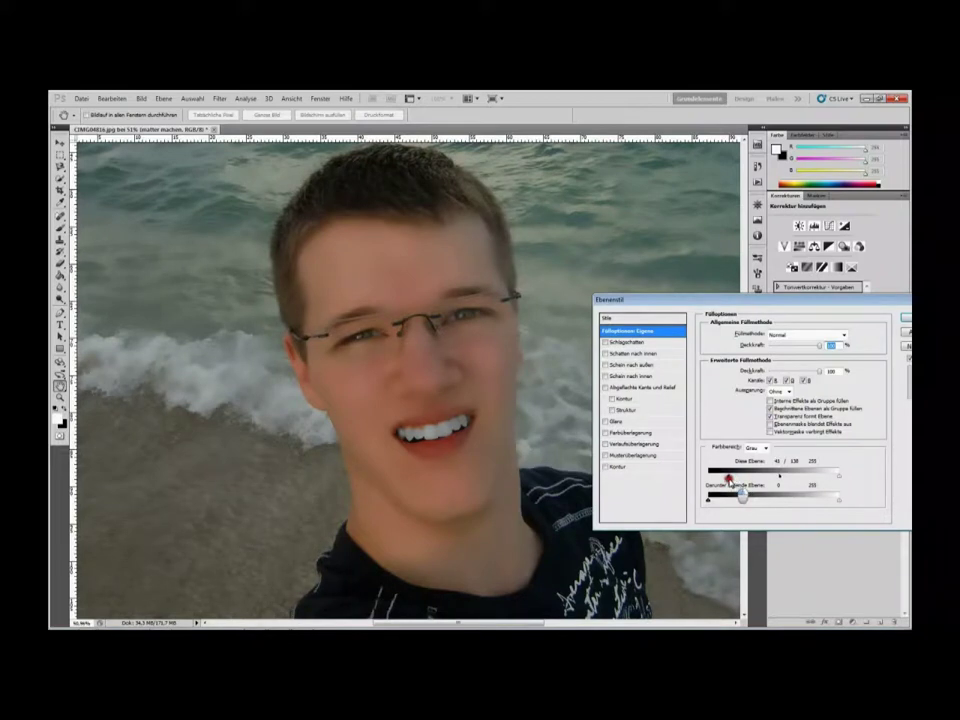
left_click_drag(730, 478, 732, 480)
Split This Layer's bright Blend If limit to 239/255.
left_click(836, 479)
left_click_drag(834, 480, 829, 482)
left_click_drag(828, 480, 832, 481)
Set the Underlying Layer's bright limit to 230/255 and apply the layer style.
left_click(836, 500)
mouse_move(838, 503)
left_mouse_down()
mouse_move(769, 505)
mouse_move(884, 510)
mouse_move(677, 504)
mouse_move(769, 502)
mouse_move(686, 504)
mouse_move(801, 514)
mouse_move(829, 505)
left_mouse_up()
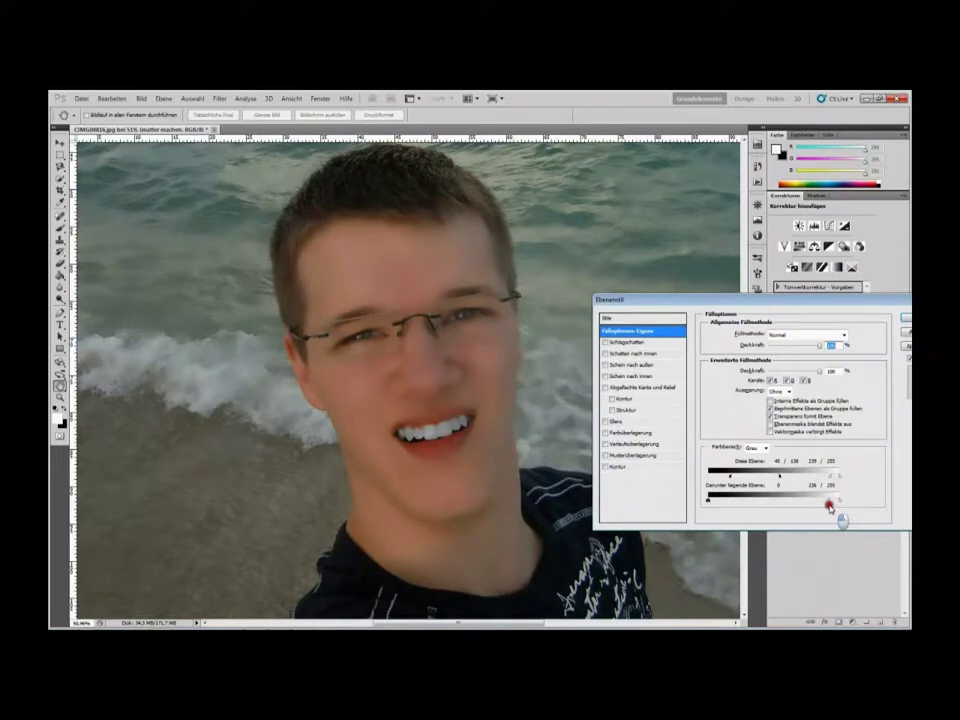
mouse_move(829, 505)
left_mouse_down()
mouse_move(720, 510)
mouse_move(791, 506)
mouse_move(753, 505)
mouse_move(827, 517)
left_mouse_up()
left_click_drag(827, 518, 838, 516)
left_click_drag(708, 302, 620, 303)
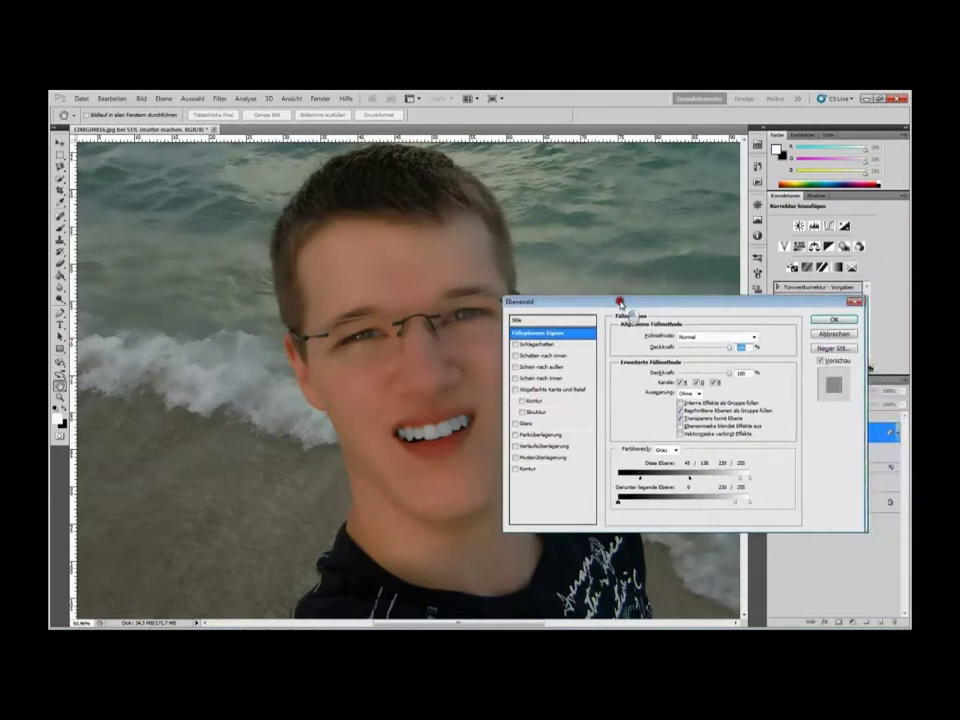
left_click(833, 320)
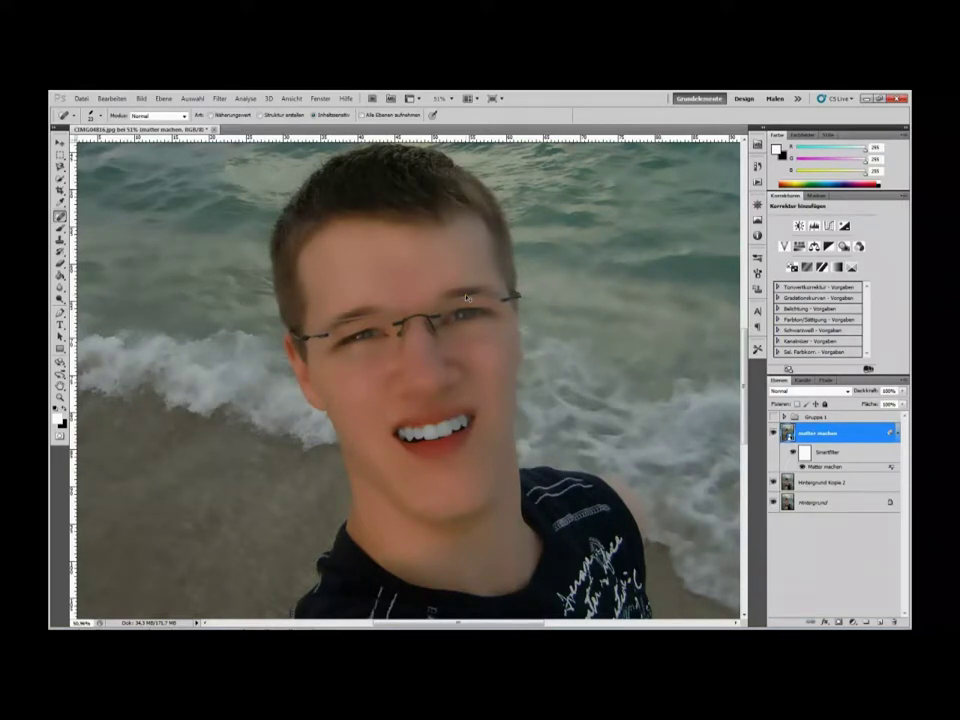
Reopen the matter machen layer's blending options and set Blend If to Red.
double_click(868, 437)
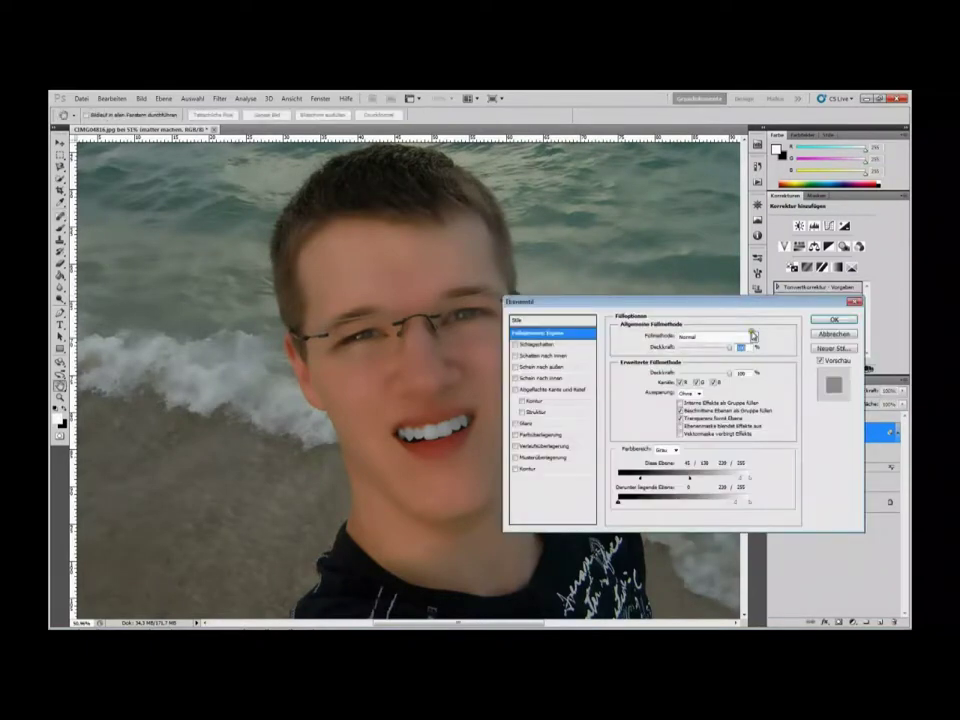
left_click_drag(678, 309, 826, 304)
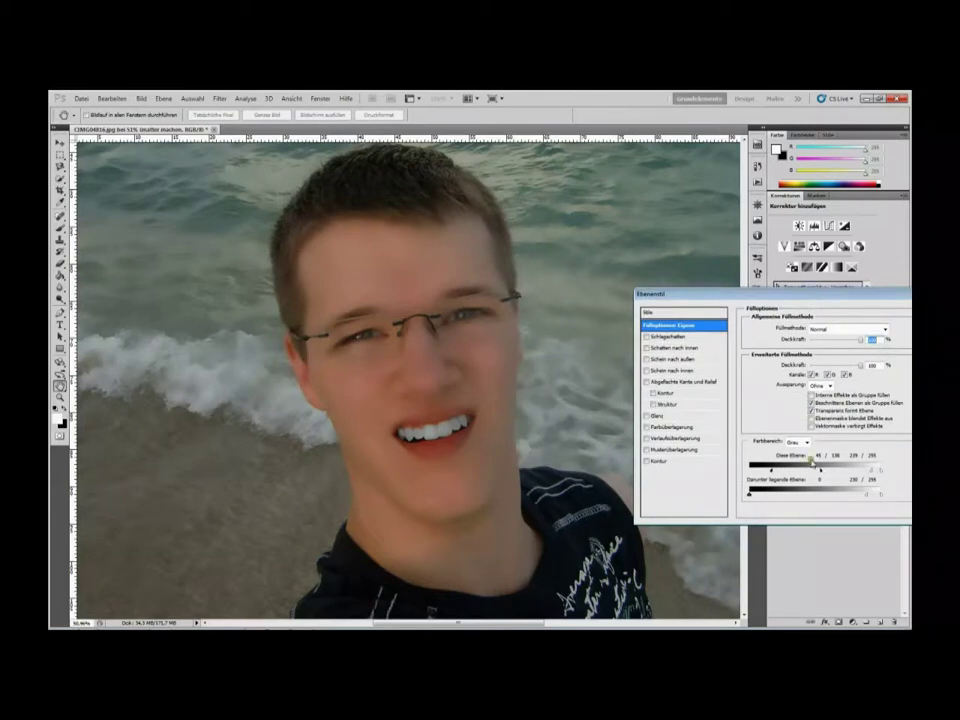
left_click(807, 443)
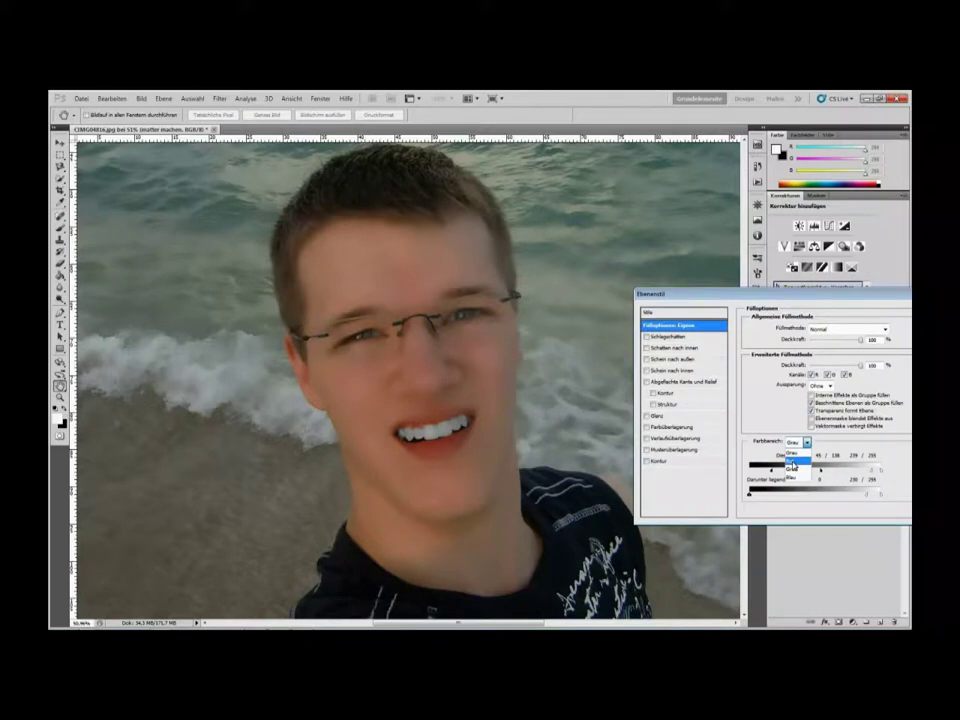
left_click(791, 461)
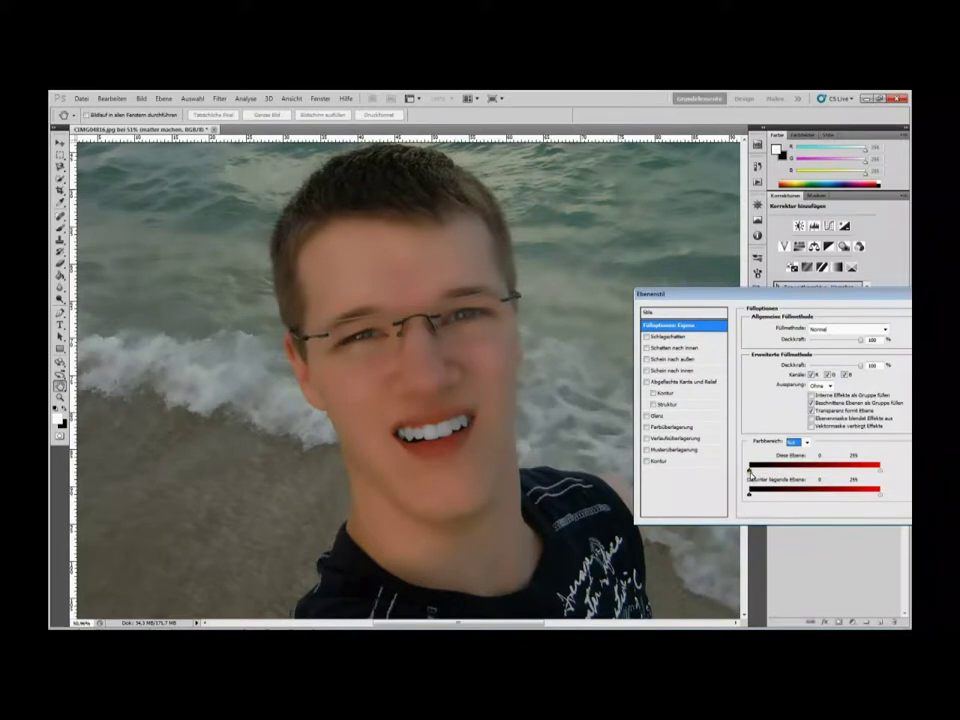
Reset This Layer's red range to 0/255 and split the Underlying Layer black slider to 0/100.
mouse_move(750, 470)
left_mouse_down()
mouse_move(788, 470)
mouse_move(750, 470)
left_mouse_up()
left_click_drag(749, 470, 752, 471)
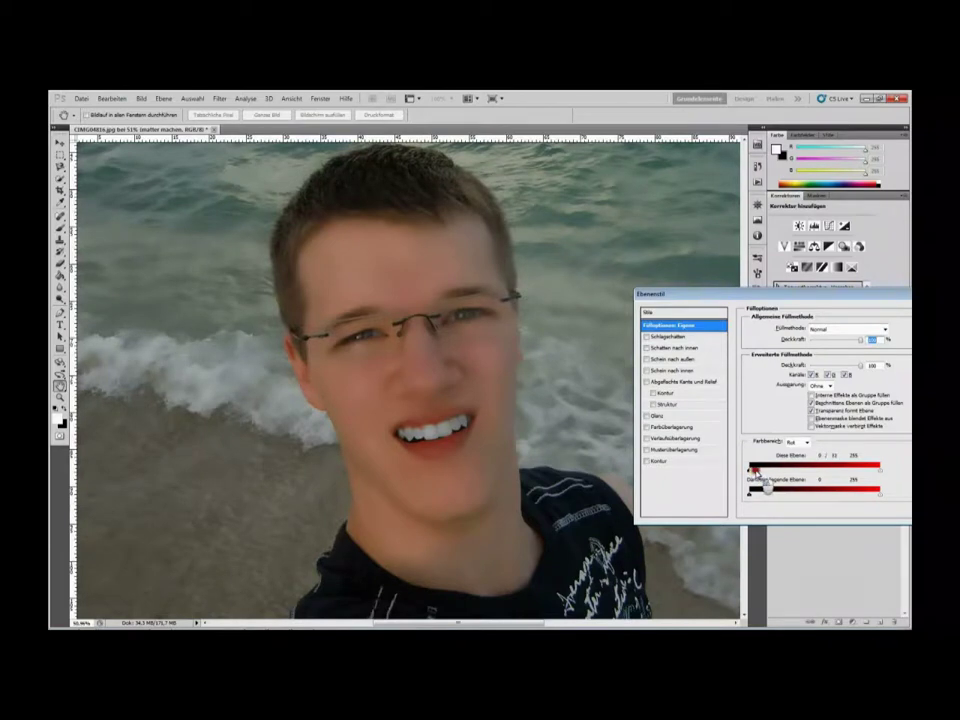
mouse_move(752, 470)
left_mouse_down()
mouse_move(781, 468)
mouse_move(733, 487)
mouse_move(779, 471)
mouse_move(728, 473)
mouse_move(777, 470)
left_mouse_up()
mouse_move(777, 469)
left_mouse_down()
mouse_move(853, 476)
mouse_move(802, 472)
left_mouse_up()
mouse_move(803, 470)
left_mouse_down()
mouse_move(750, 470)
mouse_move(823, 497)
left_mouse_up()
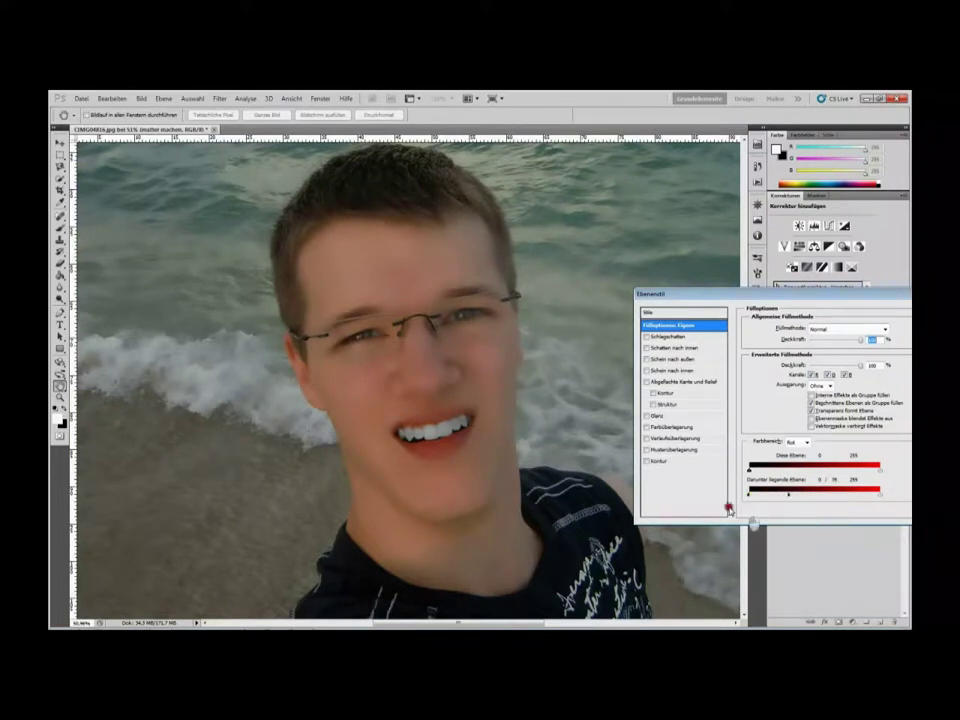
mouse_move(823, 497)
left_mouse_down()
mouse_move(881, 495)
mouse_move(750, 497)
left_mouse_up()
left_click_drag(752, 497, 831, 505)
left_click_drag(831, 505, 816, 507)
Add Green blend ranges, with the Underlying Layer at 0/25–248/255, and apply the layer style.
left_click(800, 446)
left_click(796, 470)
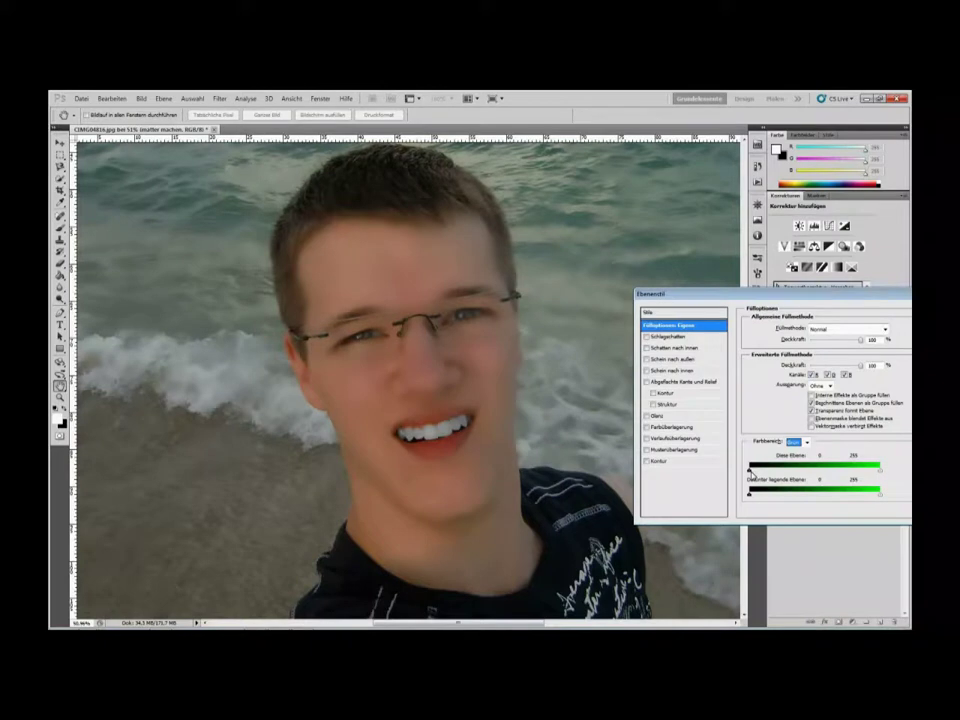
mouse_move(751, 468)
left_mouse_down()
mouse_move(838, 470)
mouse_move(832, 488)
mouse_move(820, 474)
mouse_move(851, 476)
left_mouse_up()
mouse_move(751, 497)
left_mouse_down()
mouse_move(770, 495)
mouse_move(773, 508)
left_mouse_up()
left_click_drag(880, 497, 878, 499)
left_click_drag(832, 297, 644, 317)
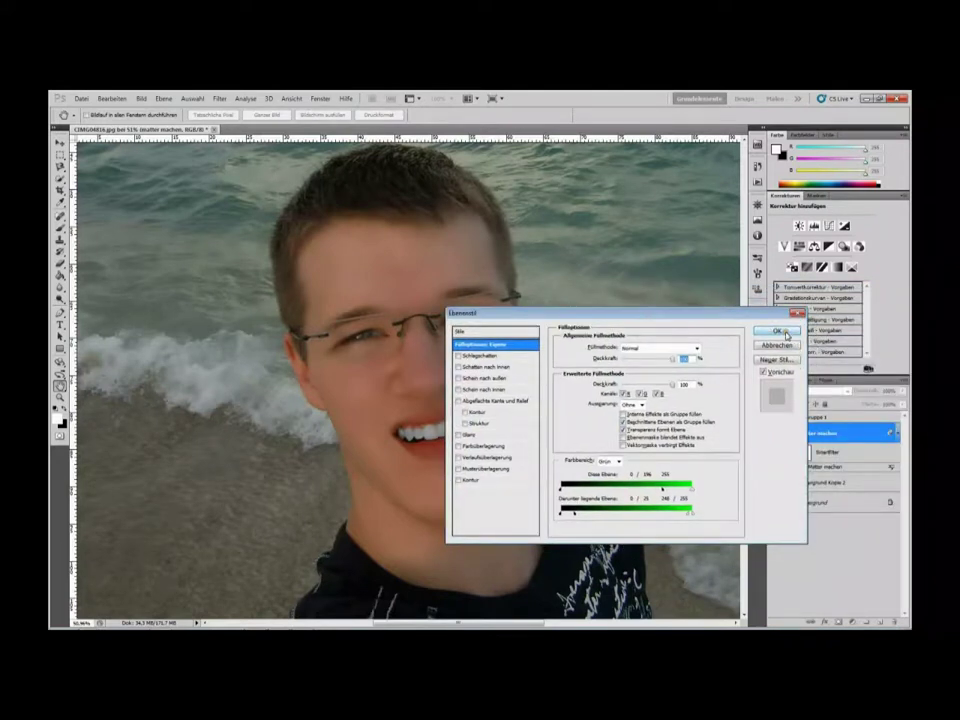
left_click(786, 333)
key("j")
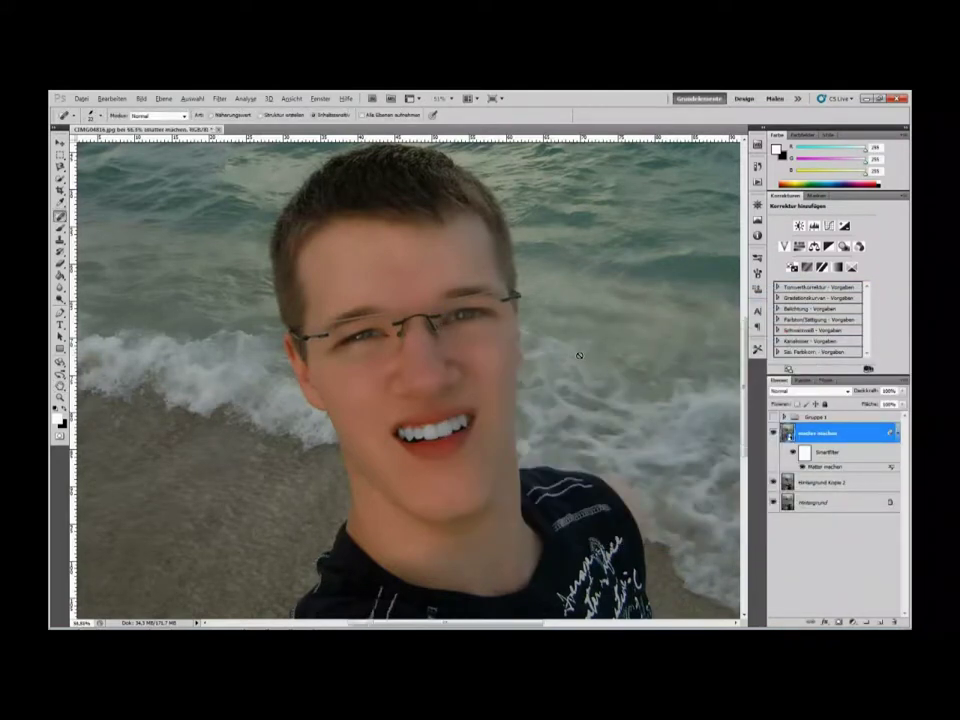
scroll(578, 355, "down", 5)
scroll(578, 355, "up", 1)
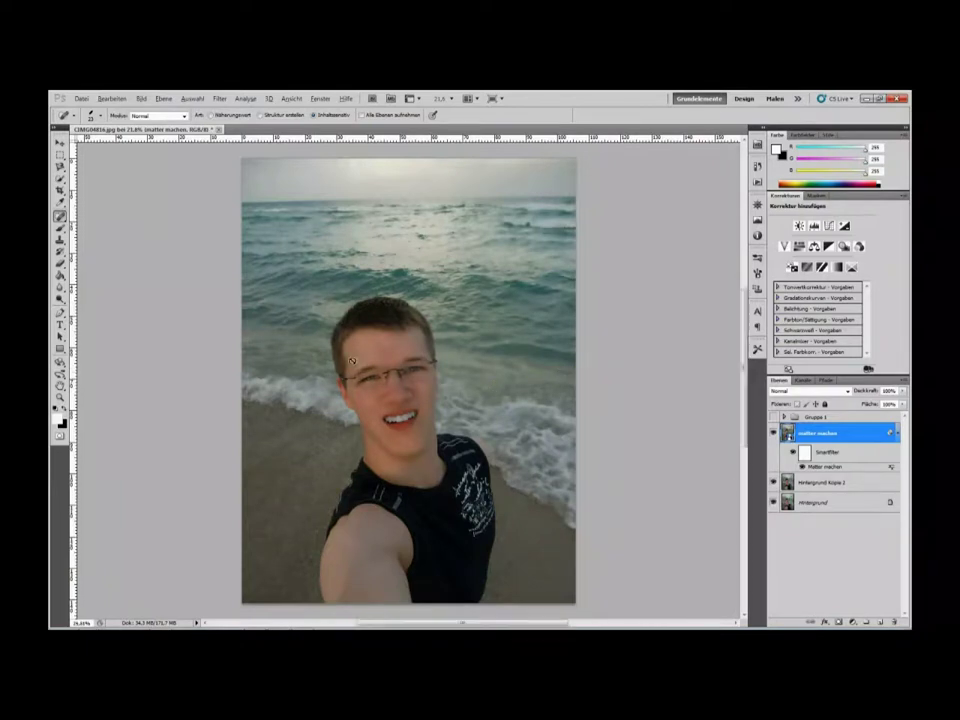
scroll(351, 360, "up", 2)
scroll(351, 360, "up", 2)
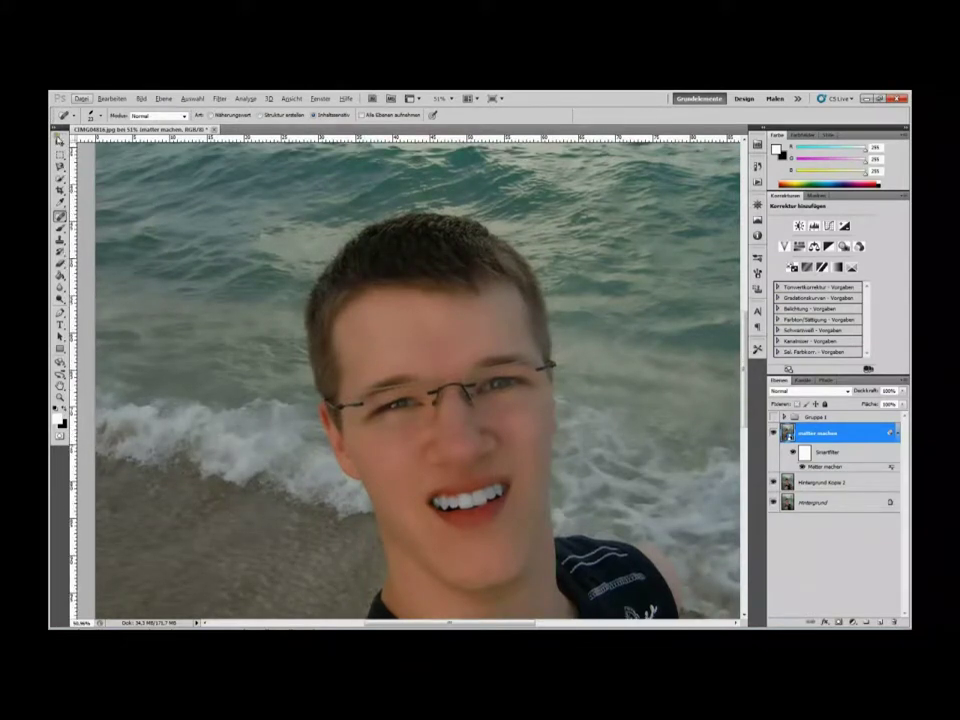
key("v")
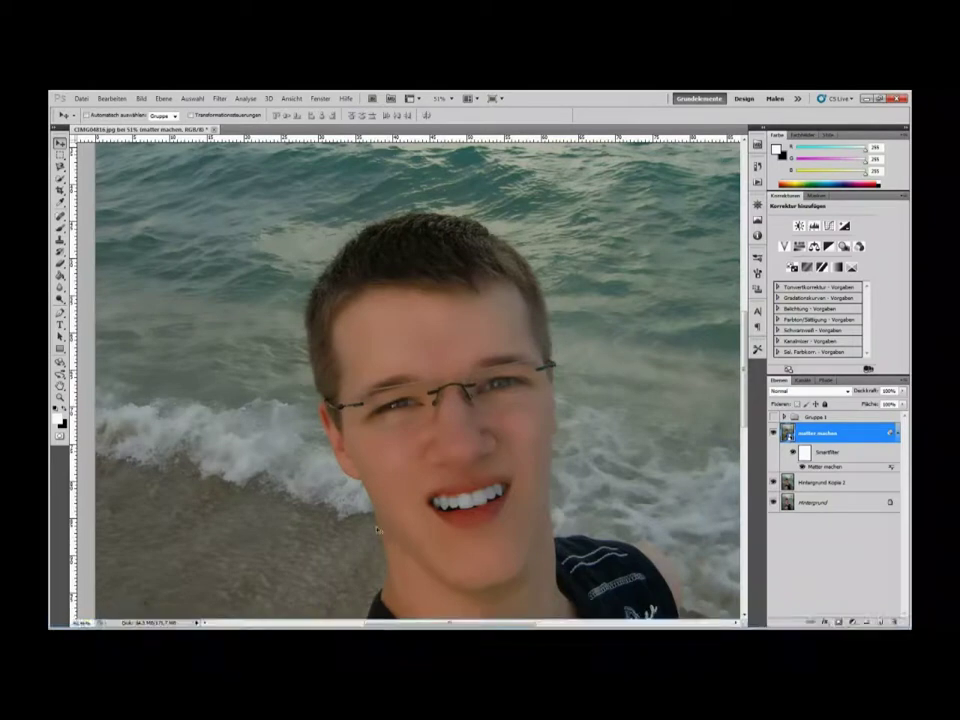
left_click(303, 622)
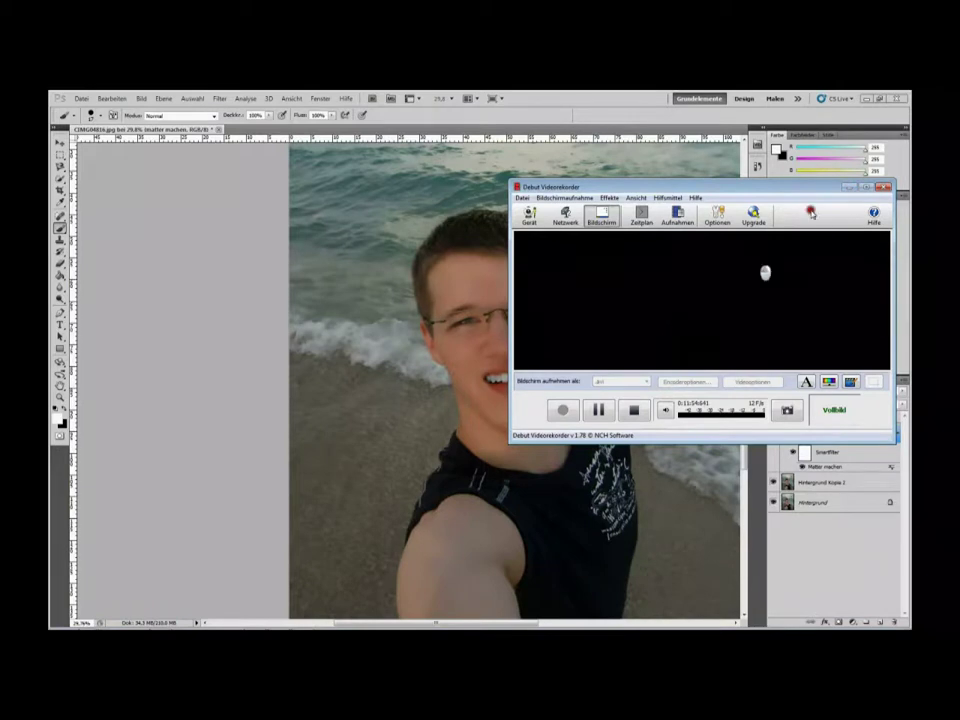
left_click(848, 188)
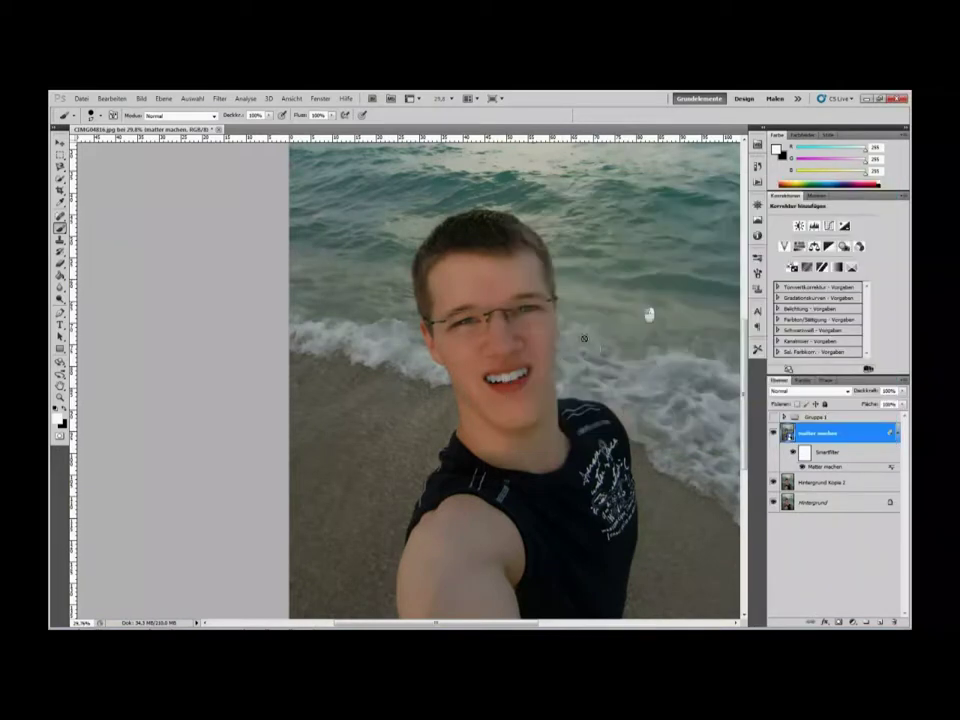
left_click_drag(649, 315, 582, 403)
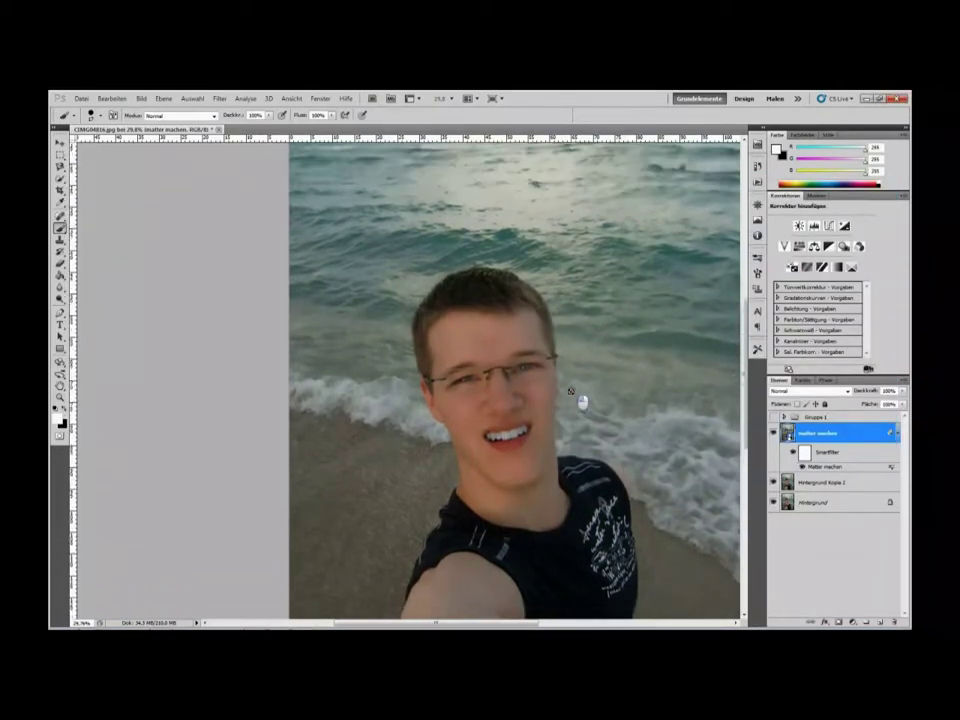
Target the smart filter mask, set black as foreground, and start masking the sand.
left_click_drag(582, 403, 588, 424)
scroll(590, 426, "down", 3)
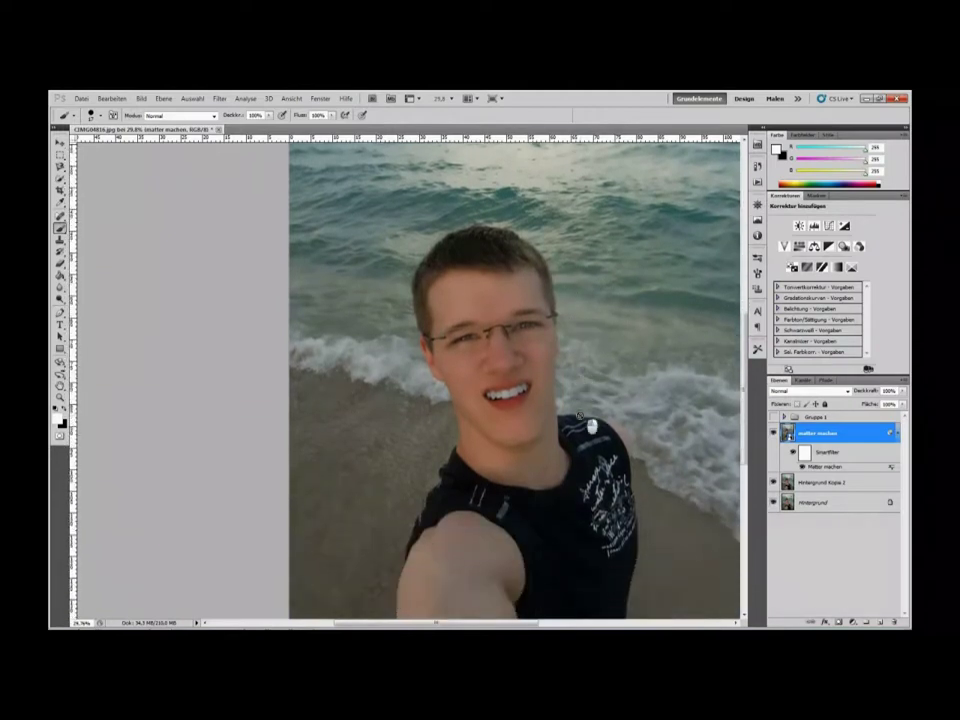
scroll(484, 440, "down", 2)
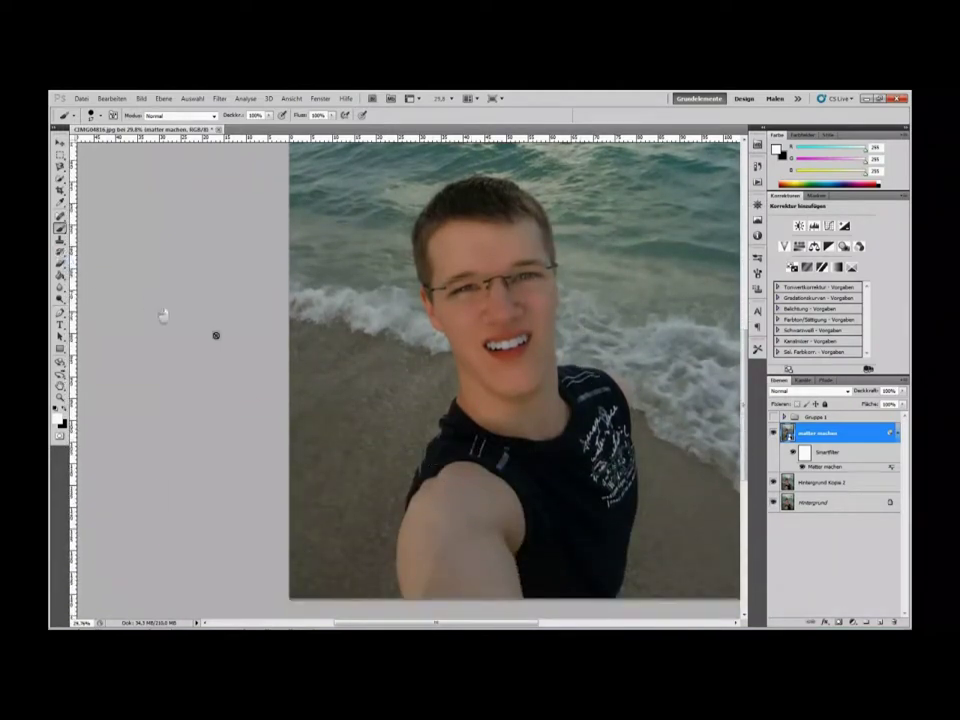
left_click(810, 458)
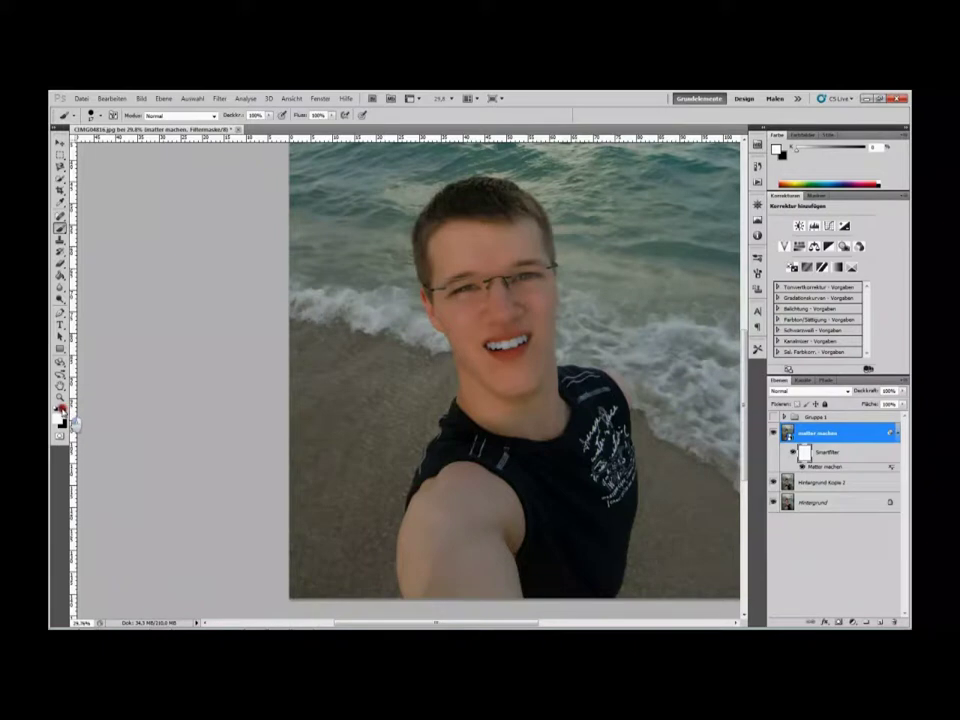
left_click(66, 411)
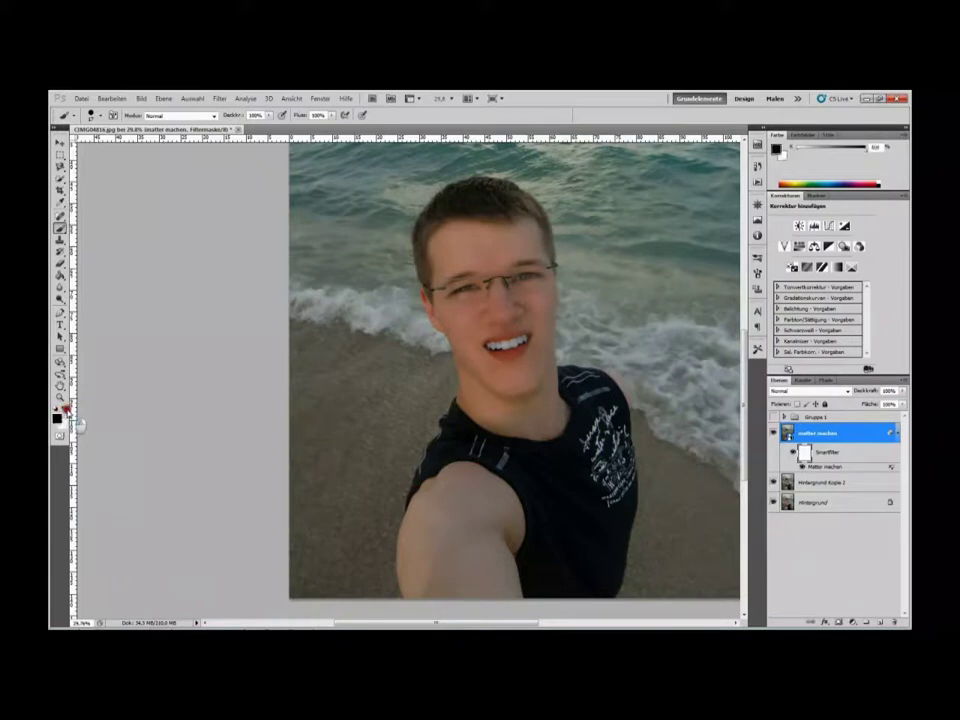
left_click(349, 415)
Paint black on the mask over the sea above the head.
scroll(336, 416, "up", 3)
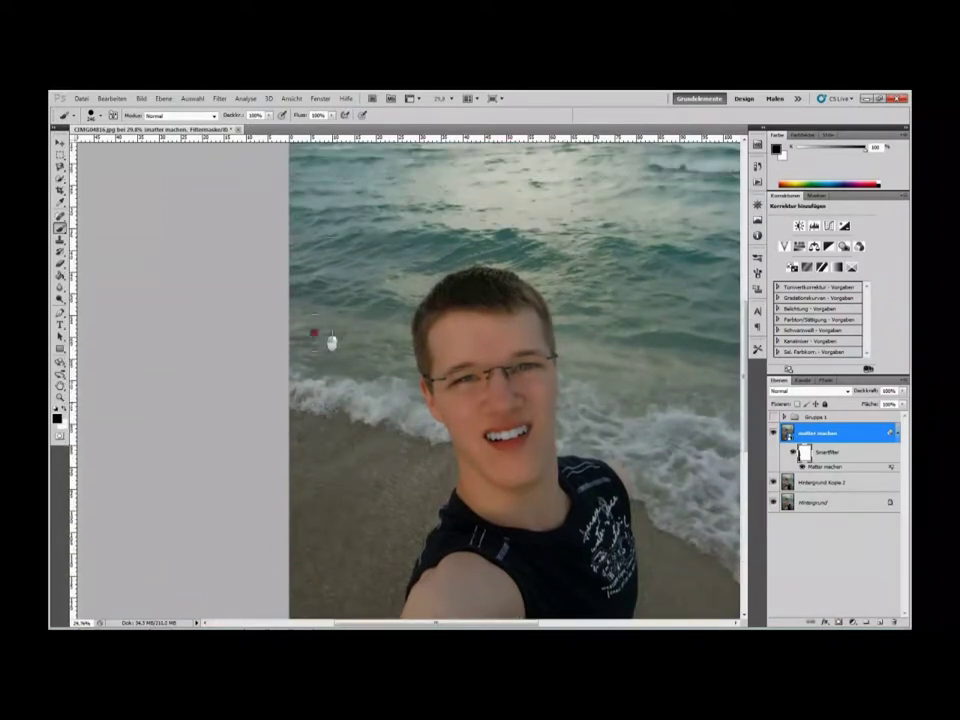
scroll(396, 219, "up", 2)
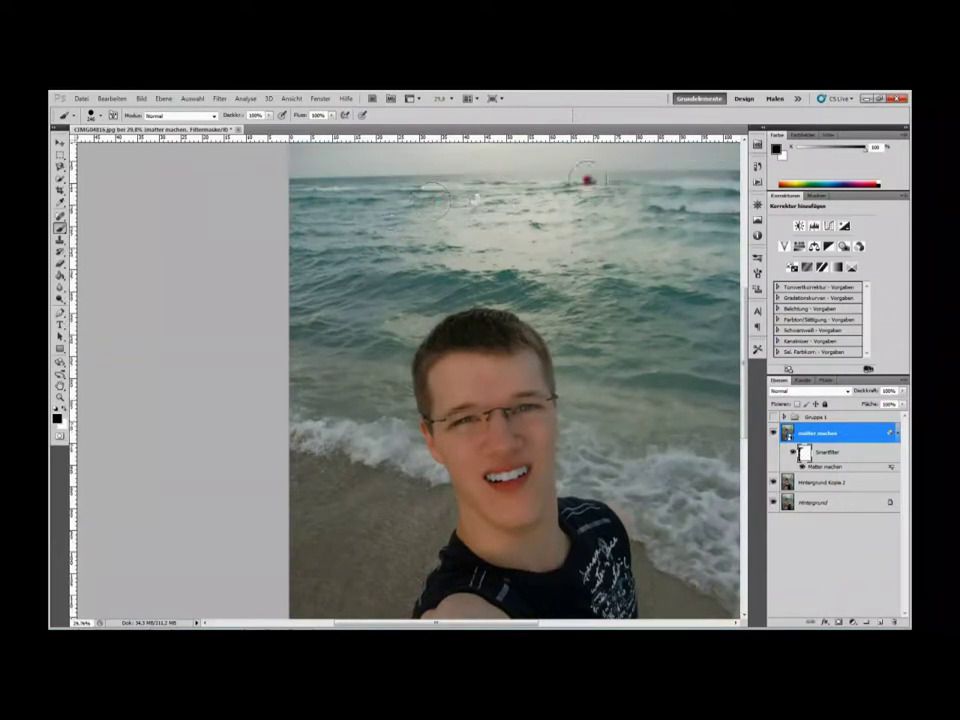
scroll(540, 272, "up", 2)
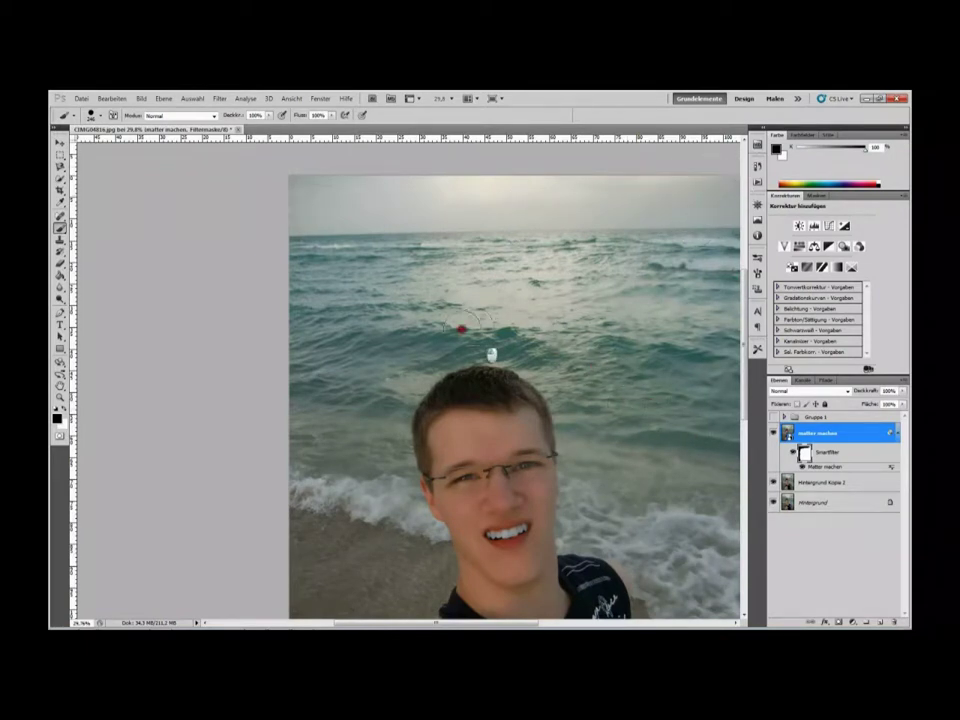
left_click(461, 381)
scroll(649, 489, "up", 3)
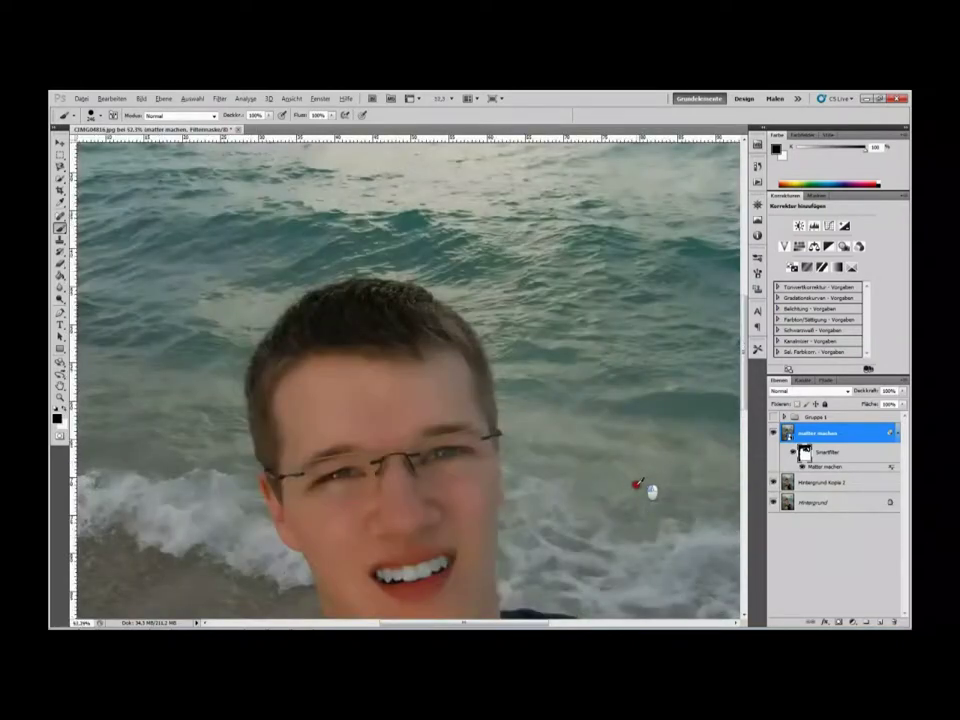
scroll(510, 424, "up", 2)
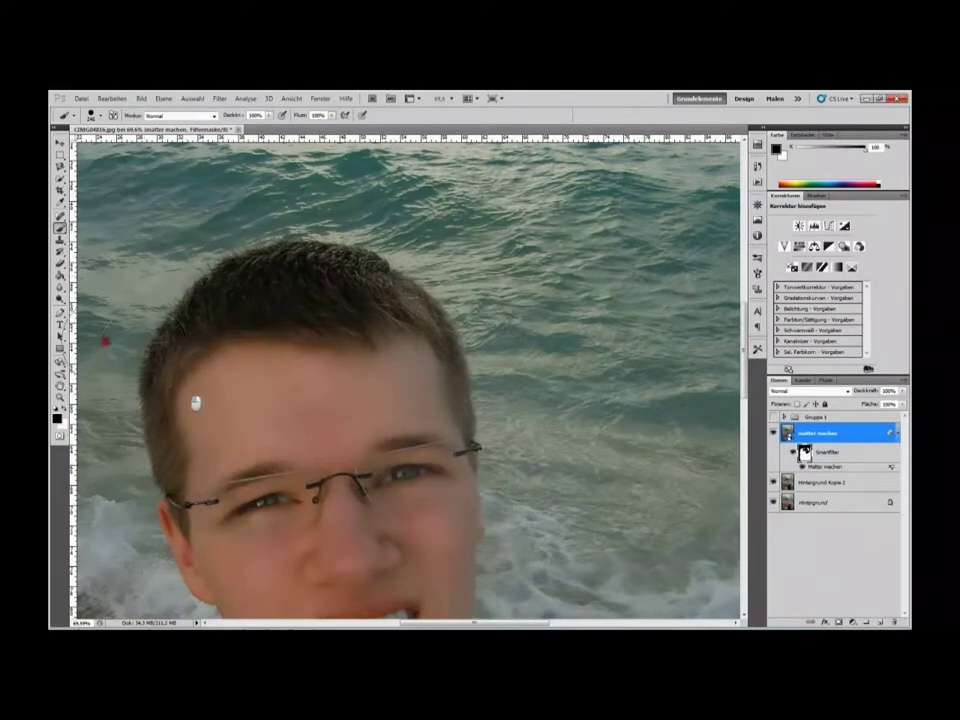
scroll(540, 460, "down", 1)
scroll(501, 540, "down", 2)
scroll(600, 540, "down", 1)
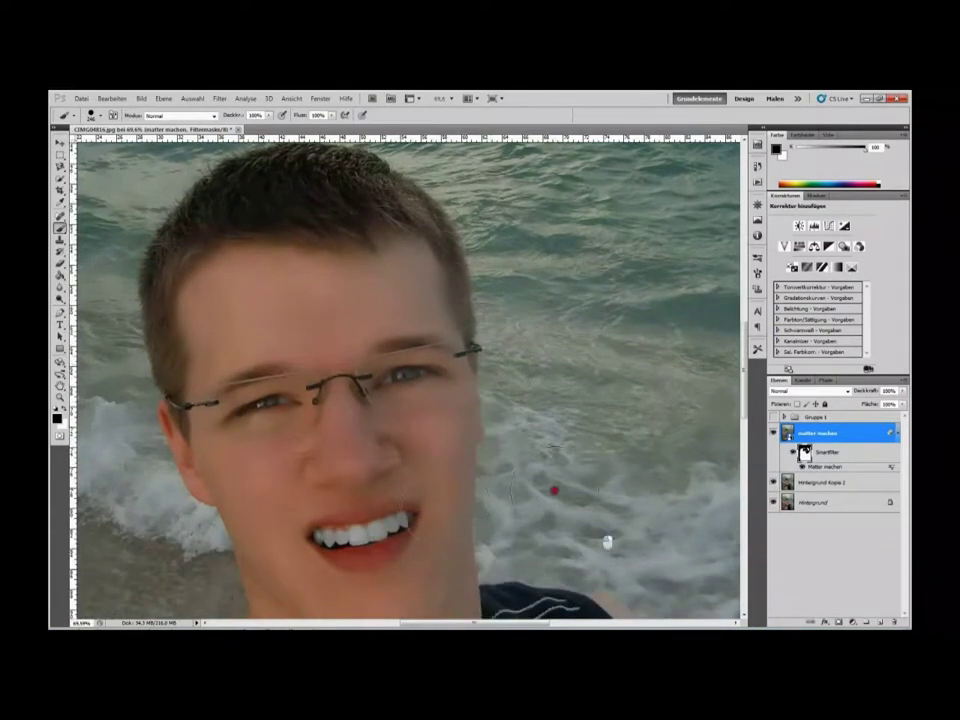
scroll(666, 490, "down", 2)
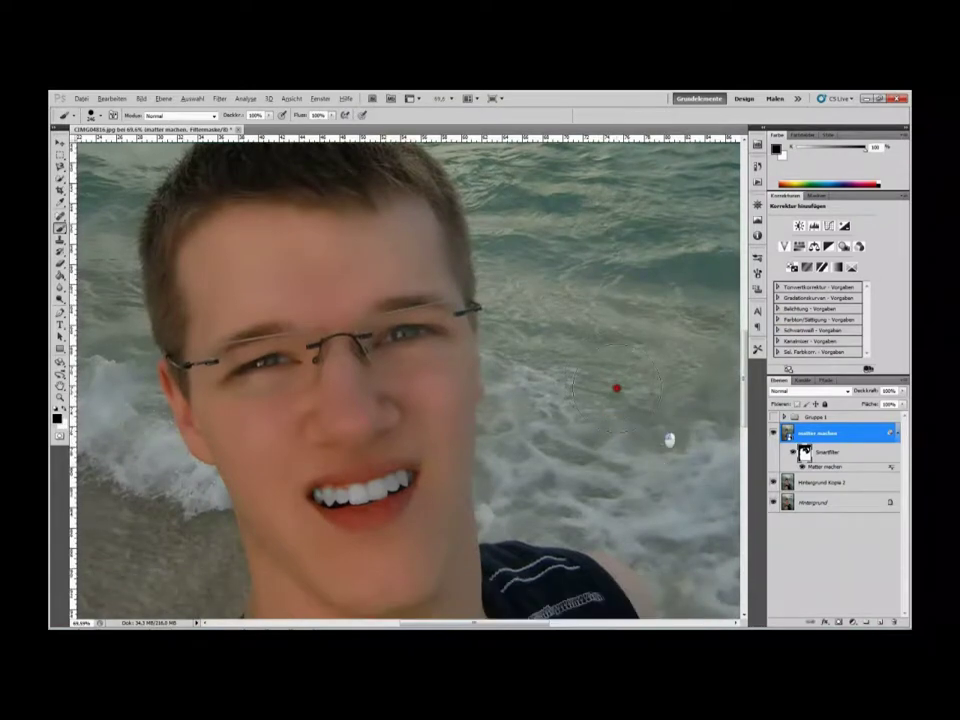
scroll(616, 388, "down", 2)
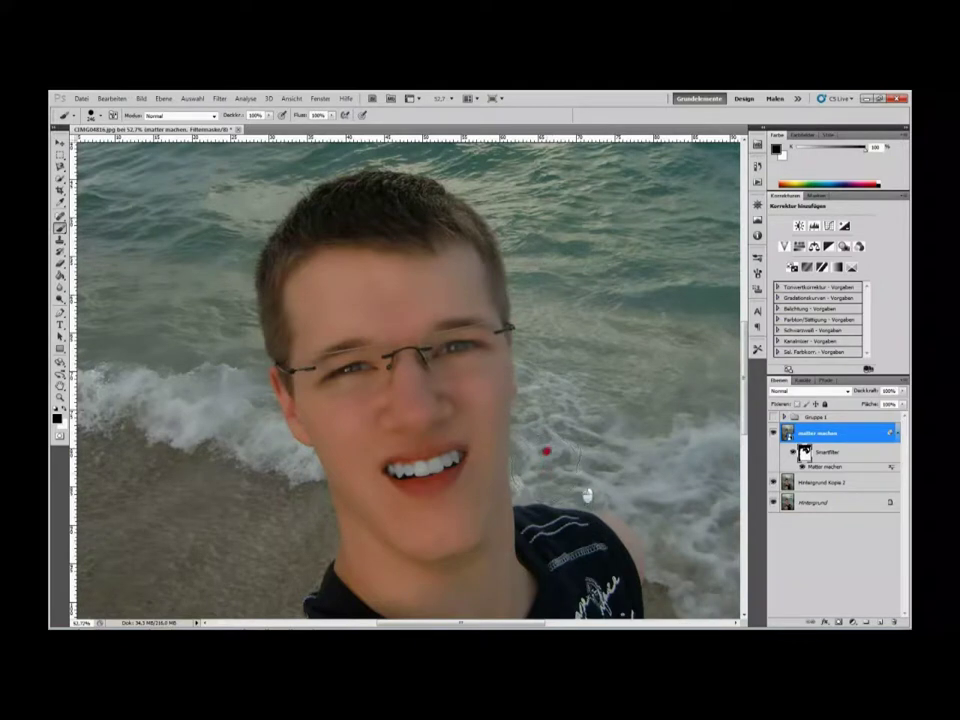
scroll(681, 507, "down", 2)
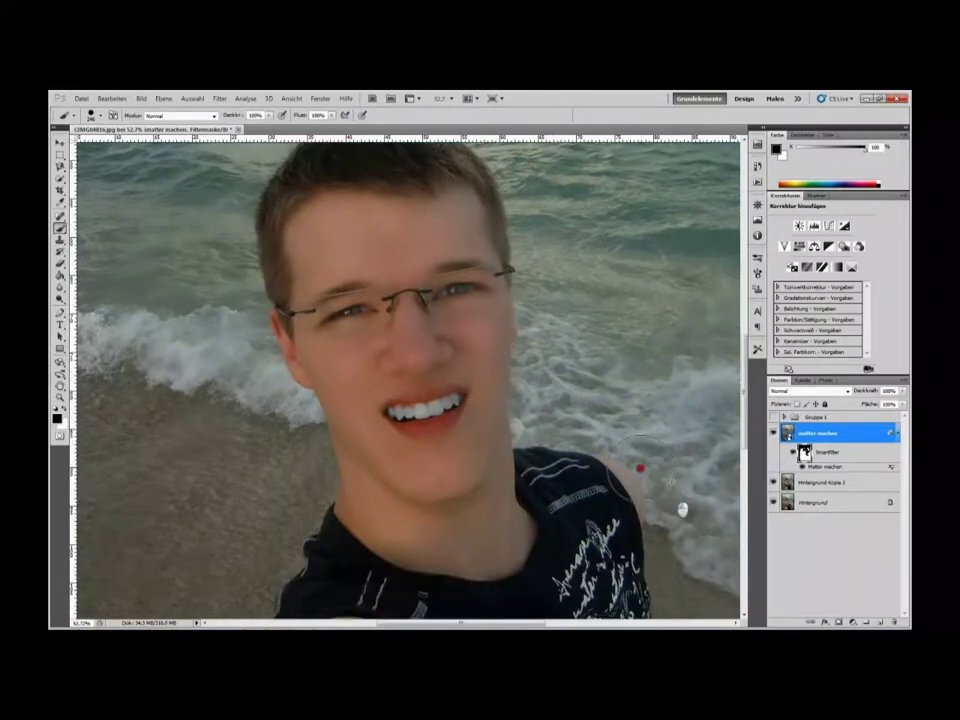
scroll(683, 508, "down", 2)
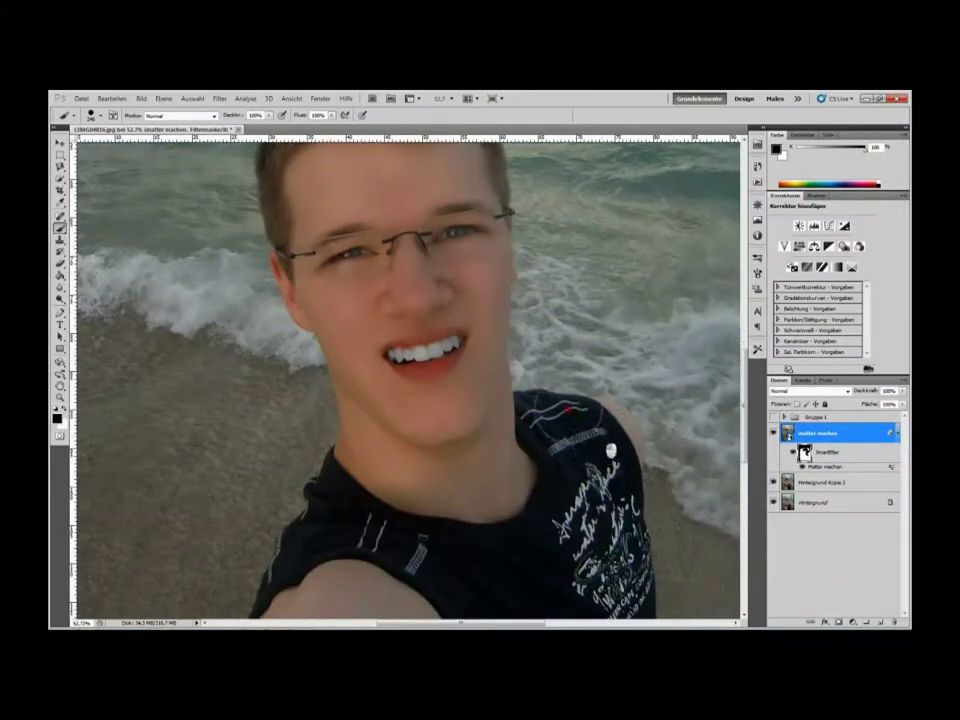
scroll(672, 440, "down", 1)
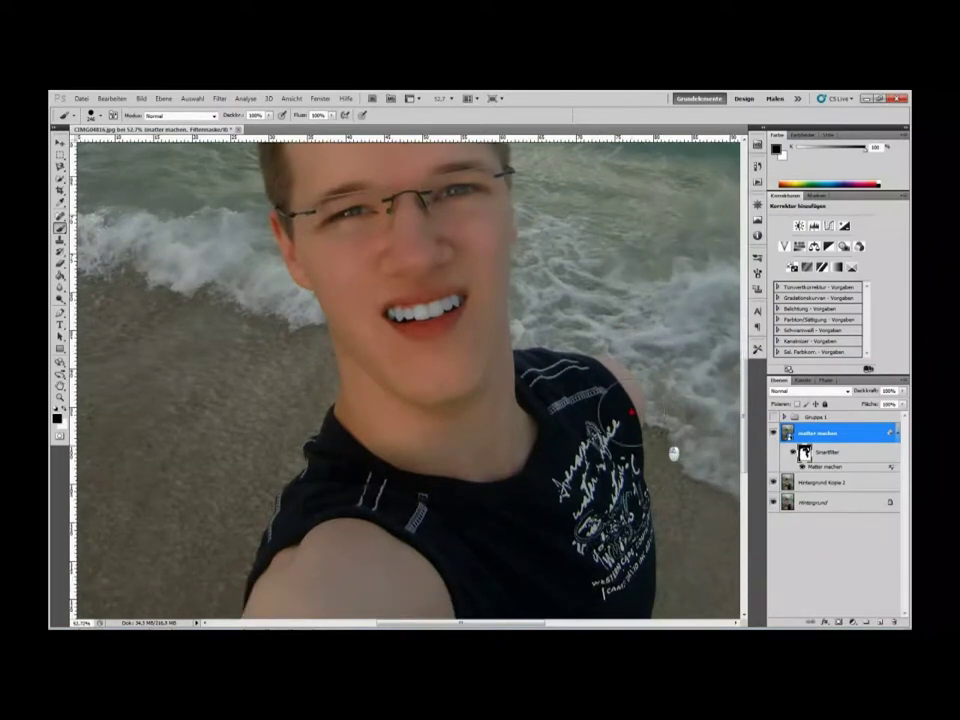
scroll(645, 335, "up", 2)
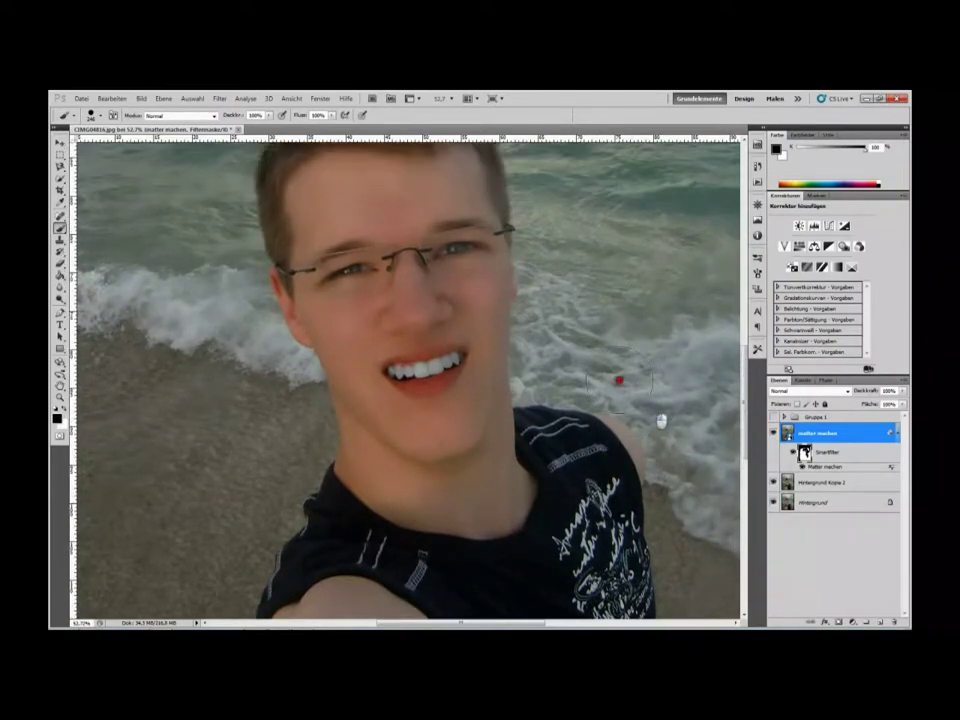
scroll(660, 425, "down", 2)
scroll(650, 490, "up", 1)
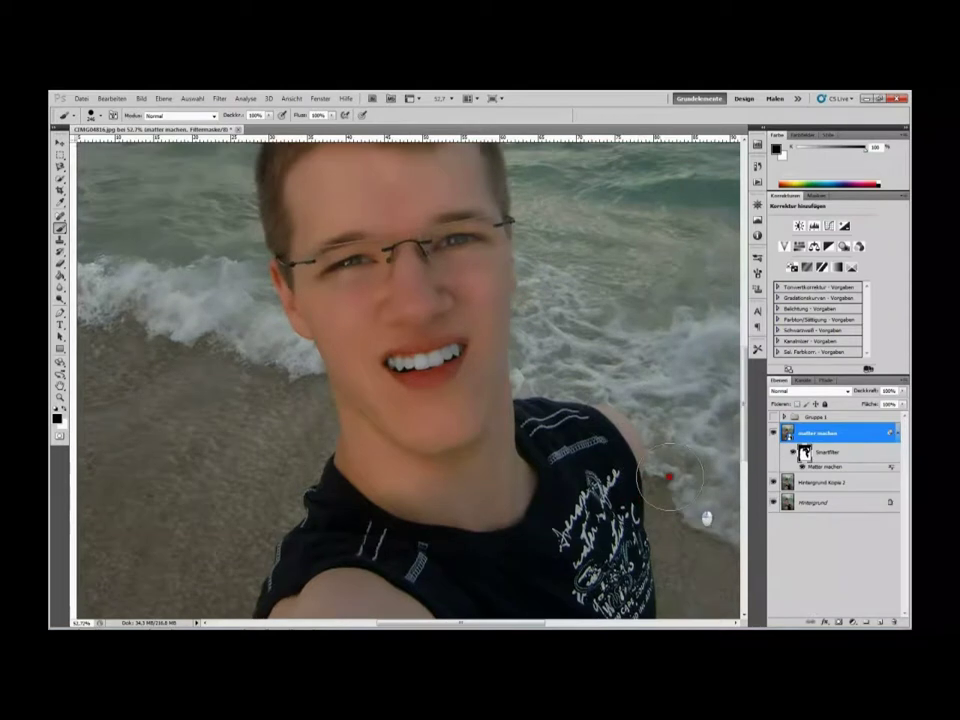
scroll(459, 540, "down", 1)
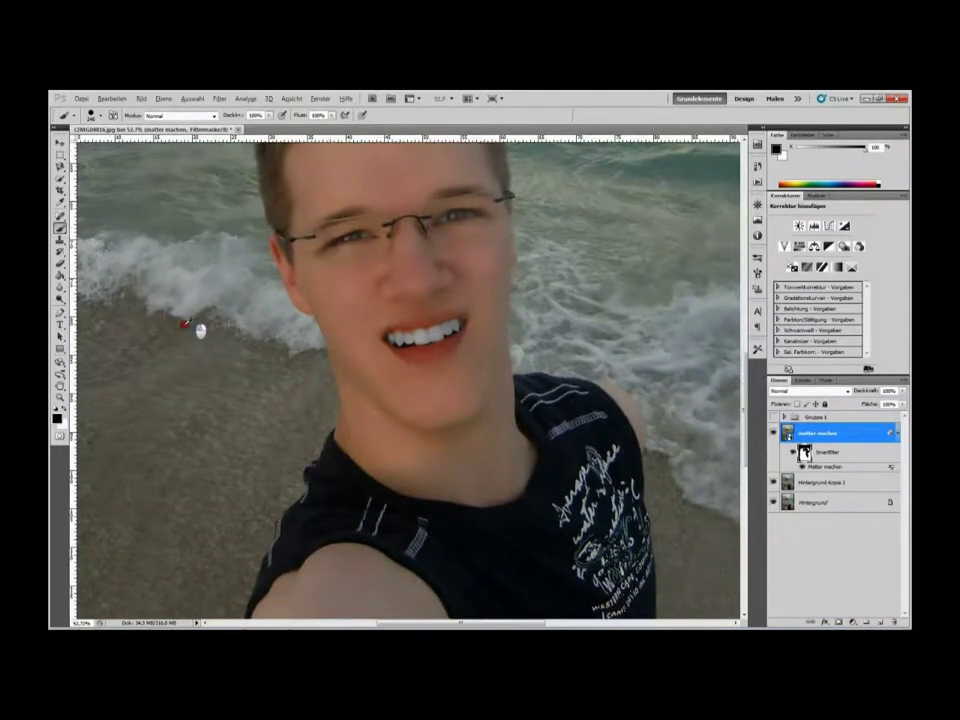
scroll(274, 394, "up", 1)
scroll(268, 390, "up", 1)
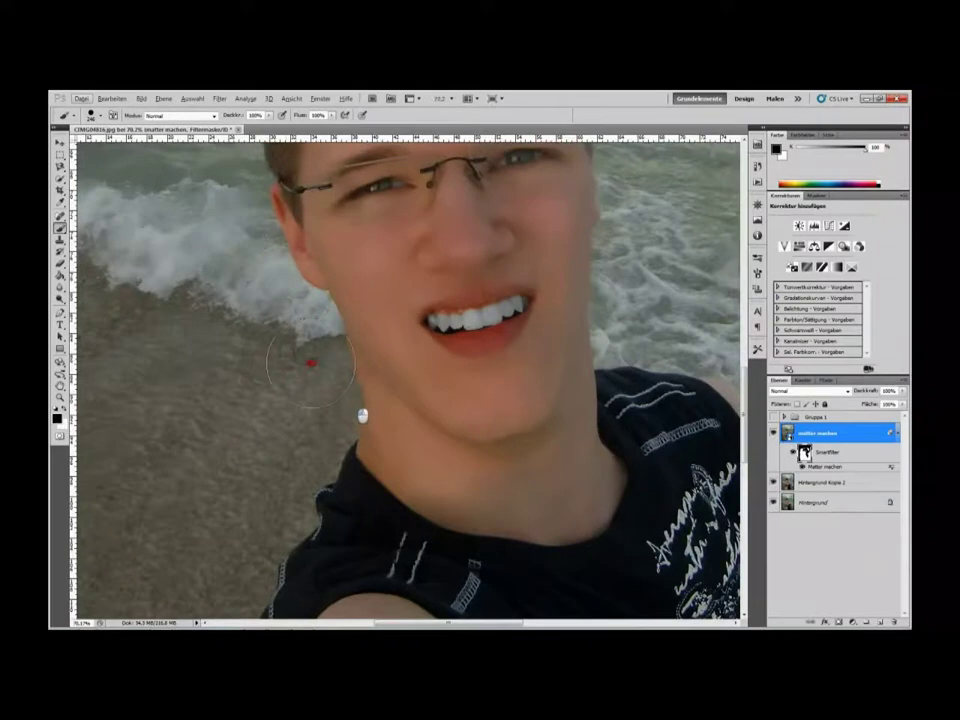
Shrink the brush and mask the smoothing off the hair and face edges against the sea.
left_click_drag(300, 362, 285, 362)
scroll(672, 366, "up", 5)
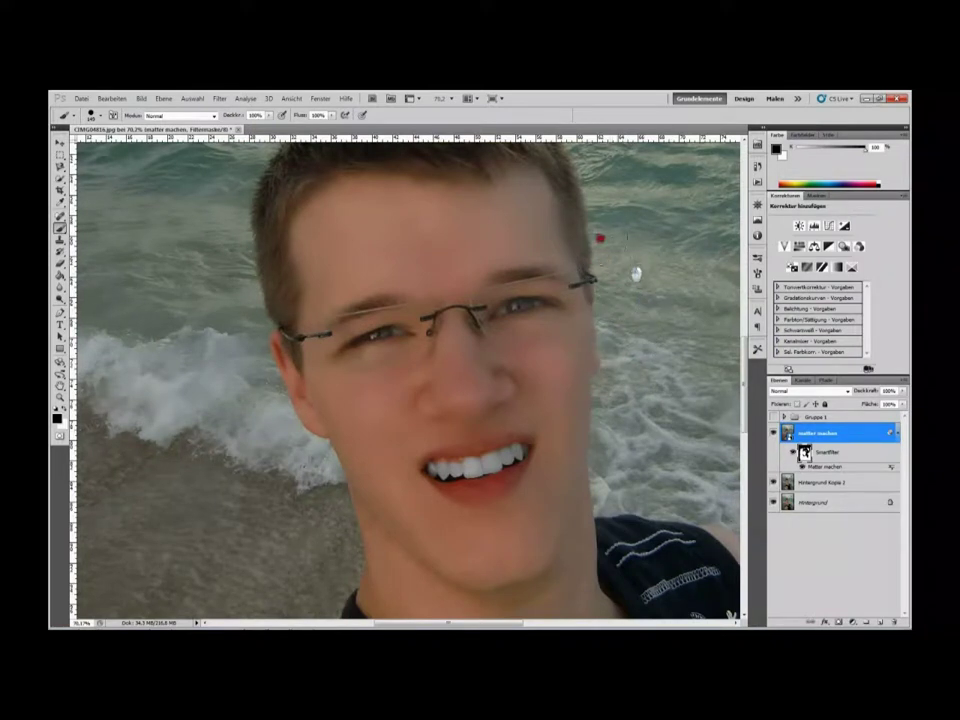
mouse_move(656, 267)
left_mouse_down()
mouse_move(658, 319)
mouse_move(631, 343)
left_mouse_up()
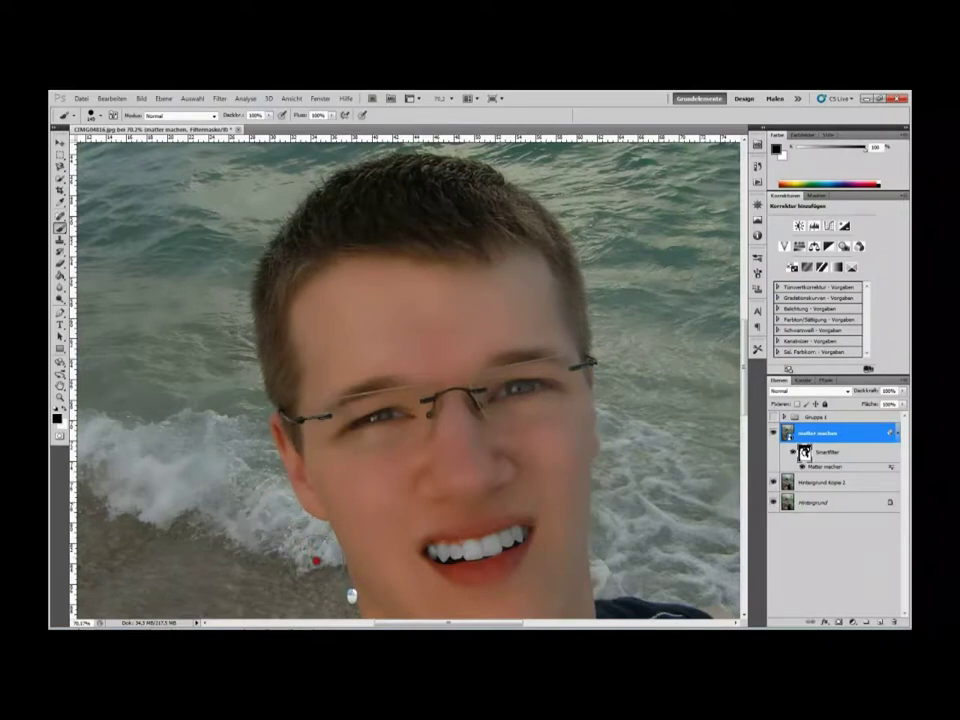
scroll(351, 596, "down", 3)
scroll(351, 596, "down", 2)
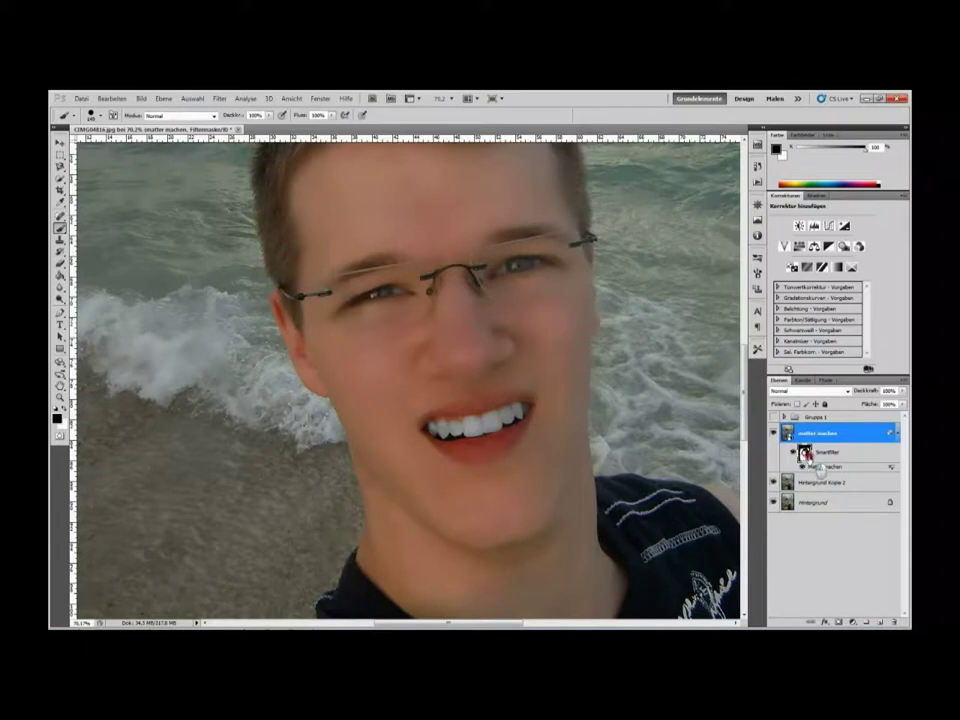
View the filter mask alone and paint black over the top strip and right-side white areas.
left_click(806, 455, "alt")
scroll(636, 436, "down", 2)
scroll(636, 438, "down", 4)
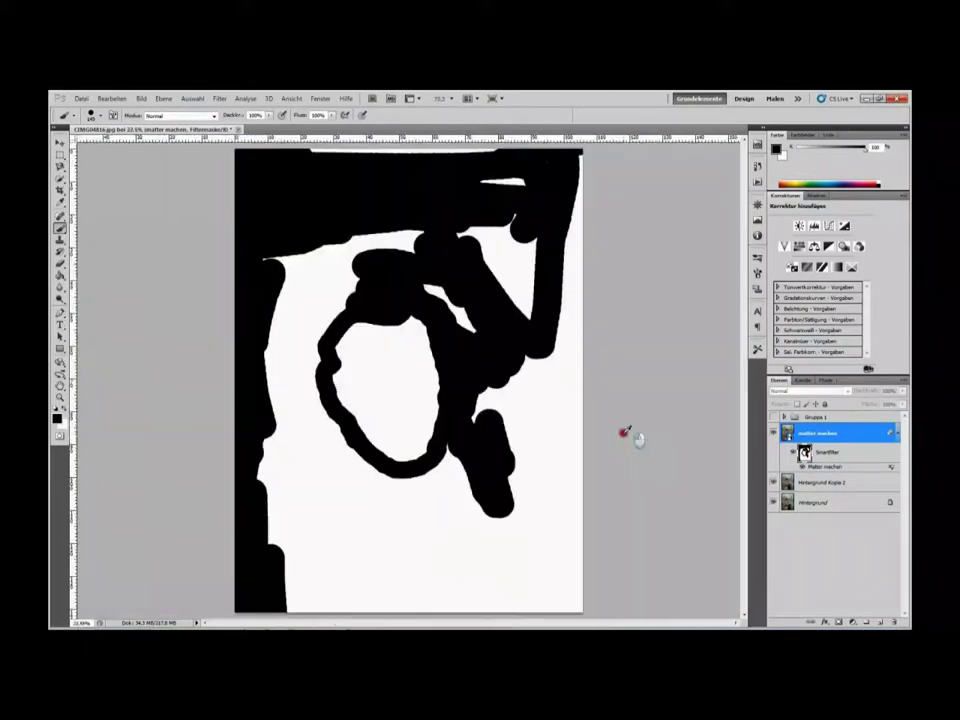
scroll(530, 278, "down", 1)
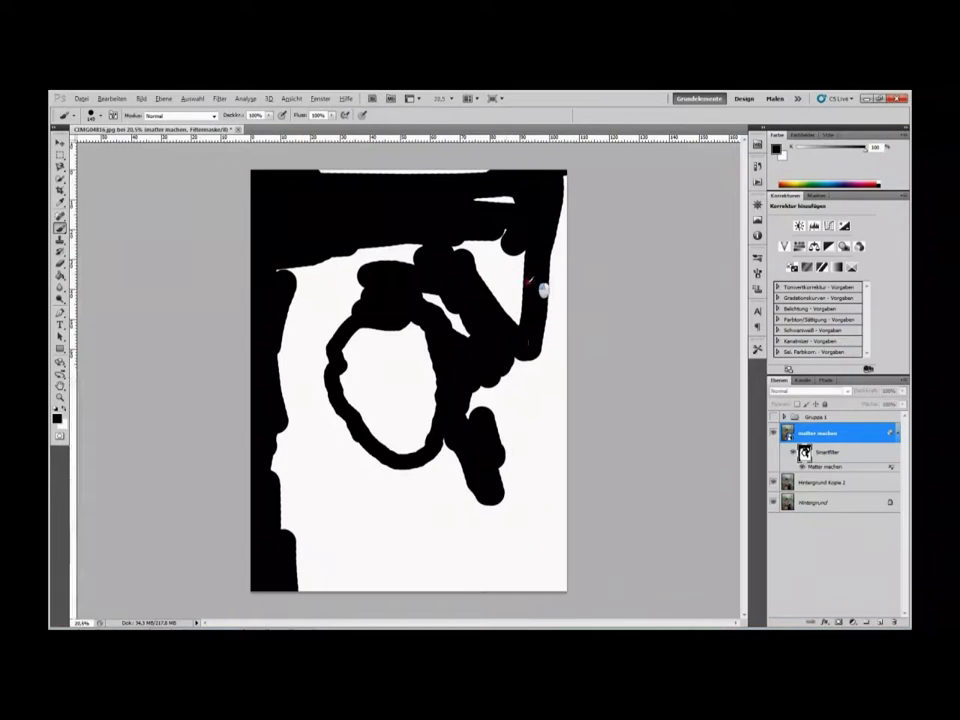
left_click_drag(506, 328, 485, 280)
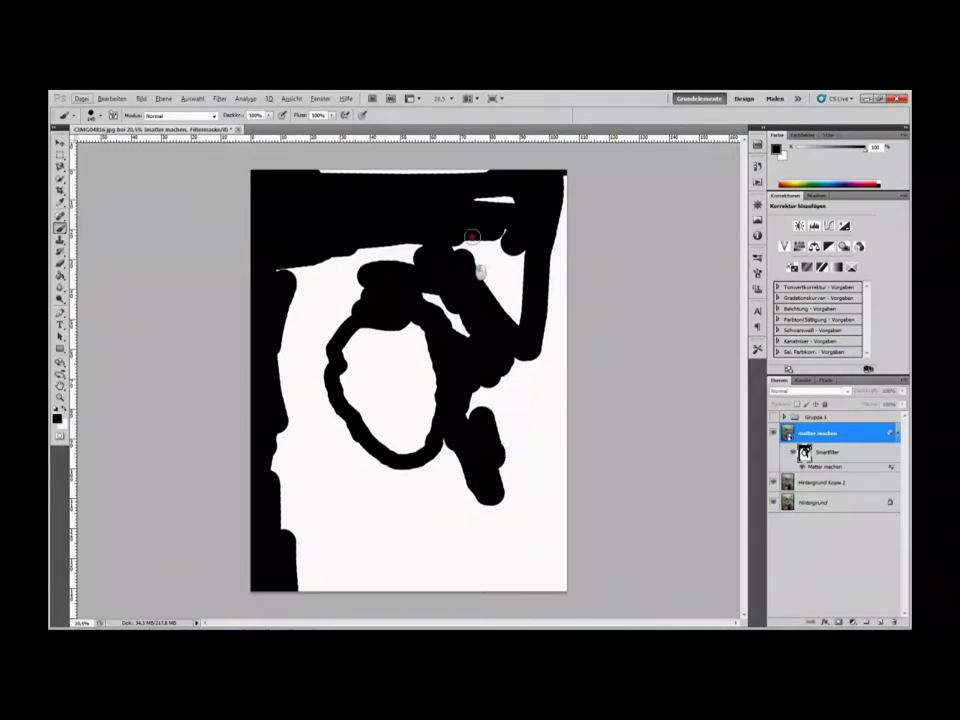
mouse_move(306, 176)
left_mouse_down()
mouse_move(454, 167)
mouse_move(489, 208)
mouse_move(544, 193)
mouse_move(564, 288)
mouse_move(583, 214)
left_mouse_up()
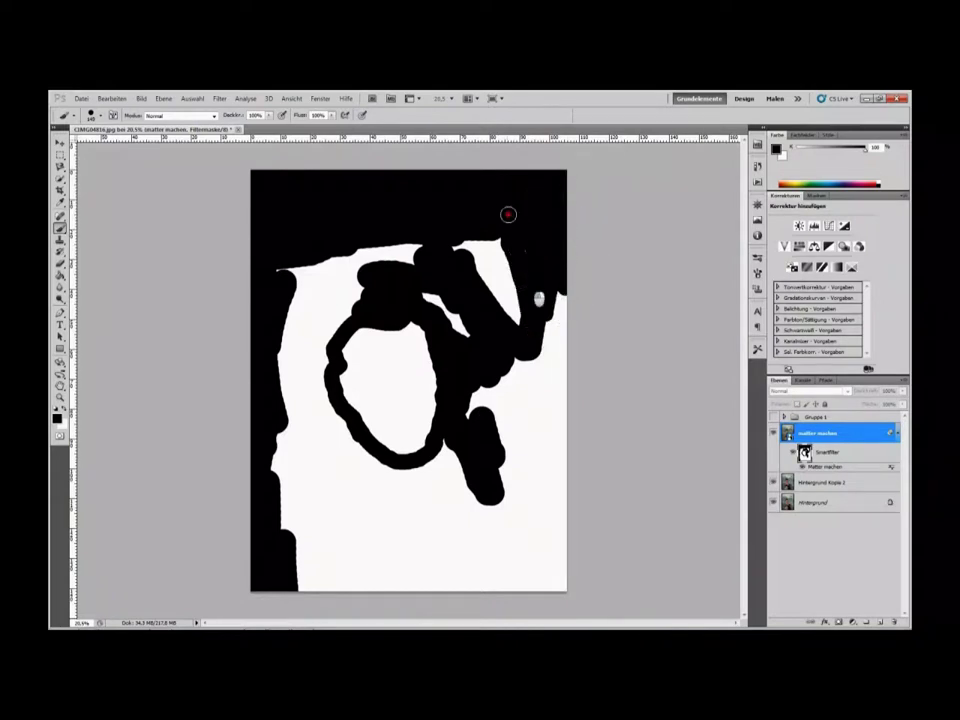
mouse_move(508, 214)
left_mouse_down()
mouse_move(519, 347)
mouse_move(452, 212)
left_mouse_up()
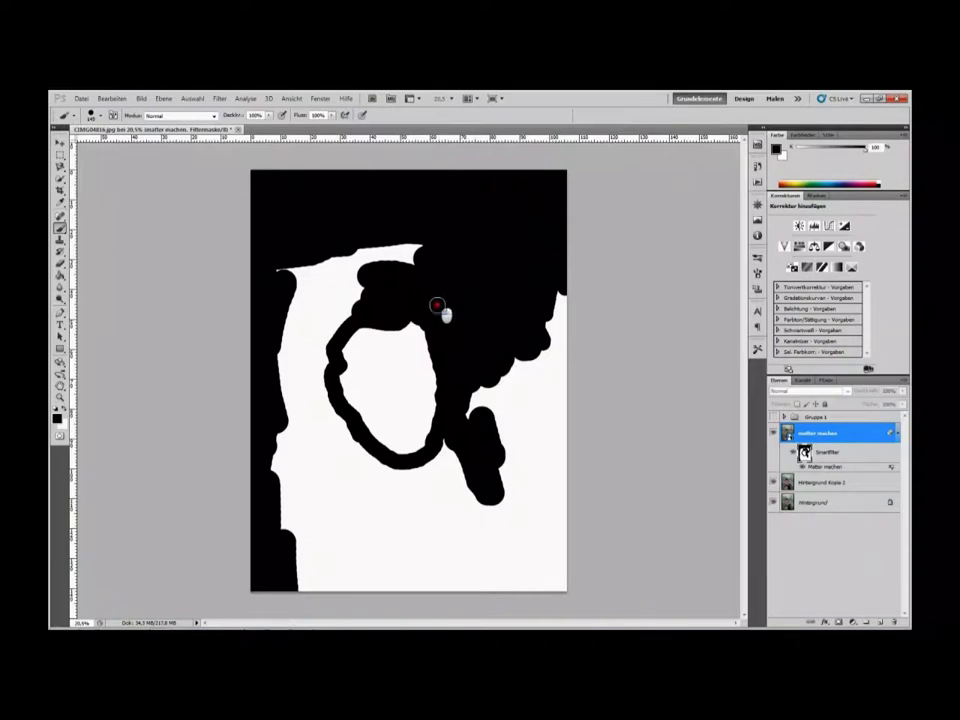
mouse_move(437, 306)
left_mouse_down()
mouse_move(486, 359)
mouse_move(473, 414)
mouse_move(544, 294)
mouse_move(501, 405)
mouse_move(549, 332)
mouse_move(517, 372)
mouse_move(525, 409)
mouse_move(544, 306)
left_mouse_up()
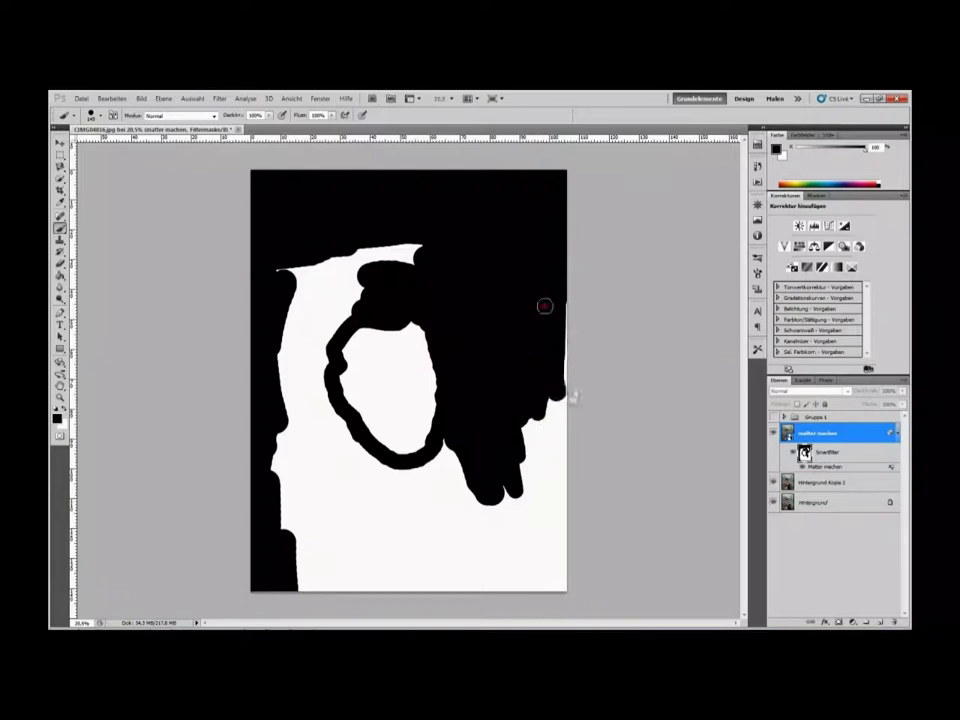
mouse_move(565, 372)
left_mouse_down()
mouse_move(551, 375)
mouse_move(523, 446)
mouse_move(532, 570)
mouse_move(561, 435)
mouse_move(557, 574)
mouse_move(576, 584)
left_mouse_up()
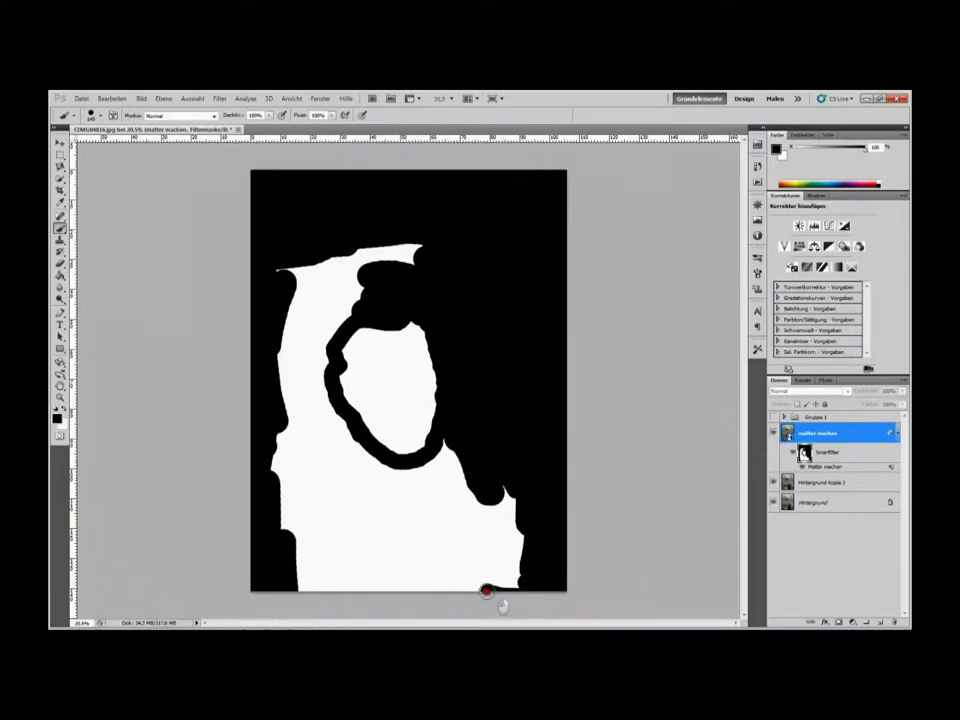
Black out the bottom and left white areas so only the face stays white.
left_click_drag(489, 588, 416, 584)
mouse_move(564, 586)
left_mouse_down()
mouse_move(407, 576)
mouse_move(525, 572)
mouse_move(360, 572)
mouse_move(519, 538)
mouse_move(414, 544)
mouse_move(538, 508)
mouse_move(425, 508)
mouse_move(508, 486)
mouse_move(422, 514)
mouse_move(482, 510)
mouse_move(324, 534)
mouse_move(443, 557)
mouse_move(249, 574)
mouse_move(291, 596)
mouse_move(341, 600)
left_mouse_up()
mouse_move(272, 536)
left_mouse_down()
mouse_move(291, 519)
mouse_move(255, 531)
mouse_move(291, 510)
mouse_move(259, 388)
mouse_move(321, 525)
left_mouse_up()
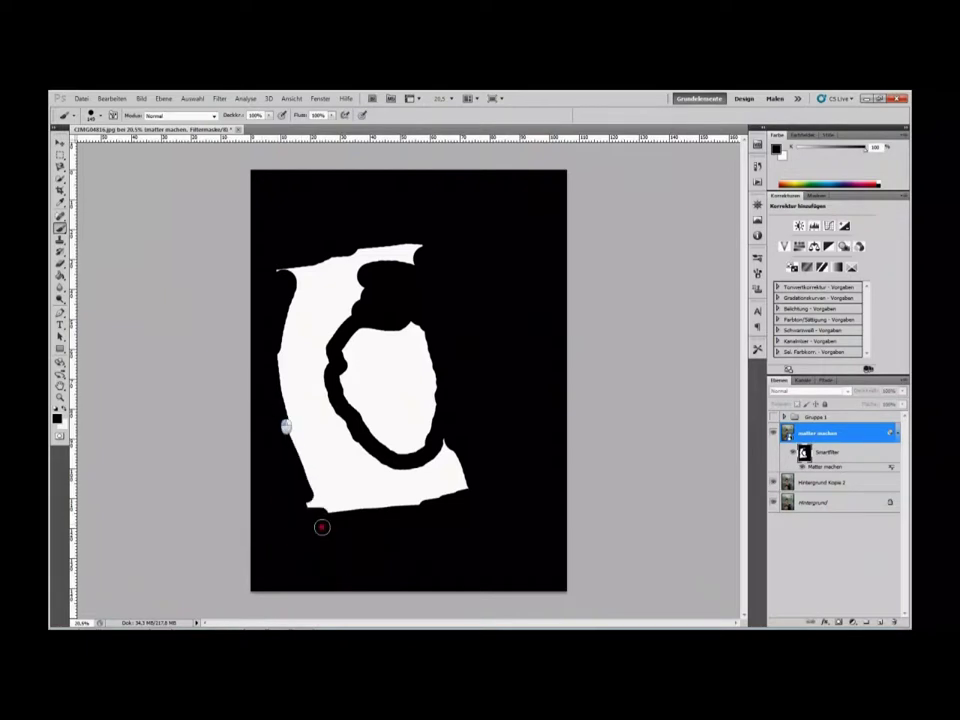
left_click_drag(291, 461, 475, 491)
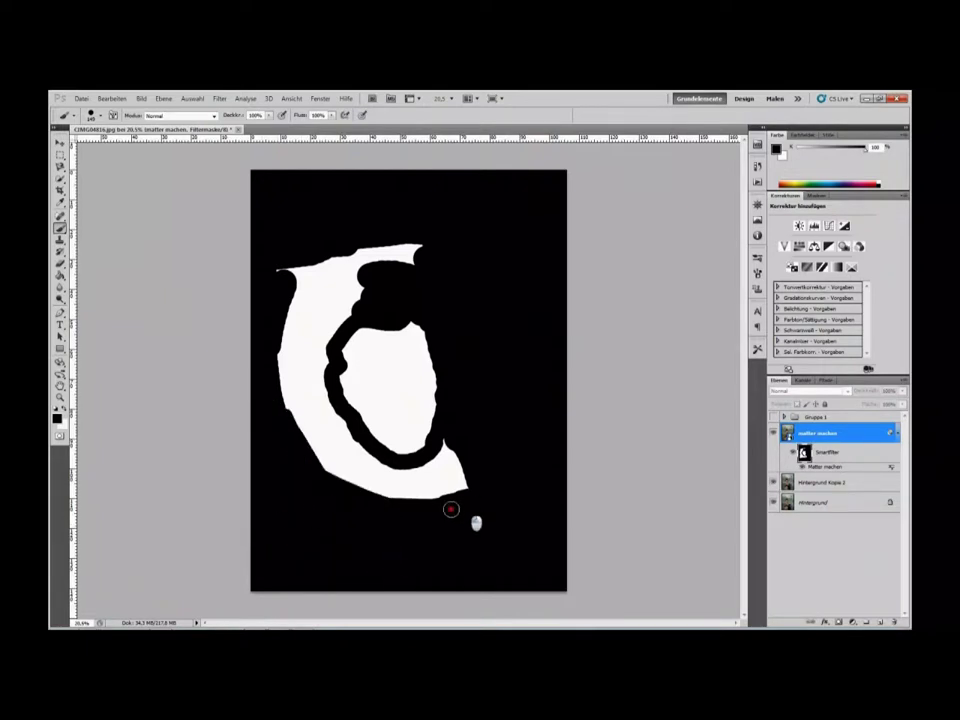
mouse_move(345, 504)
left_mouse_down()
mouse_move(446, 463)
mouse_move(414, 476)
mouse_move(474, 476)
mouse_move(419, 471)
mouse_move(399, 484)
mouse_move(313, 444)
mouse_move(343, 471)
mouse_move(345, 455)
mouse_move(394, 476)
mouse_move(356, 452)
mouse_move(366, 454)
mouse_move(338, 412)
mouse_move(360, 469)
mouse_move(341, 471)
mouse_move(345, 446)
mouse_move(255, 371)
mouse_move(300, 396)
mouse_move(276, 261)
mouse_move(314, 265)
mouse_move(343, 253)
left_mouse_up()
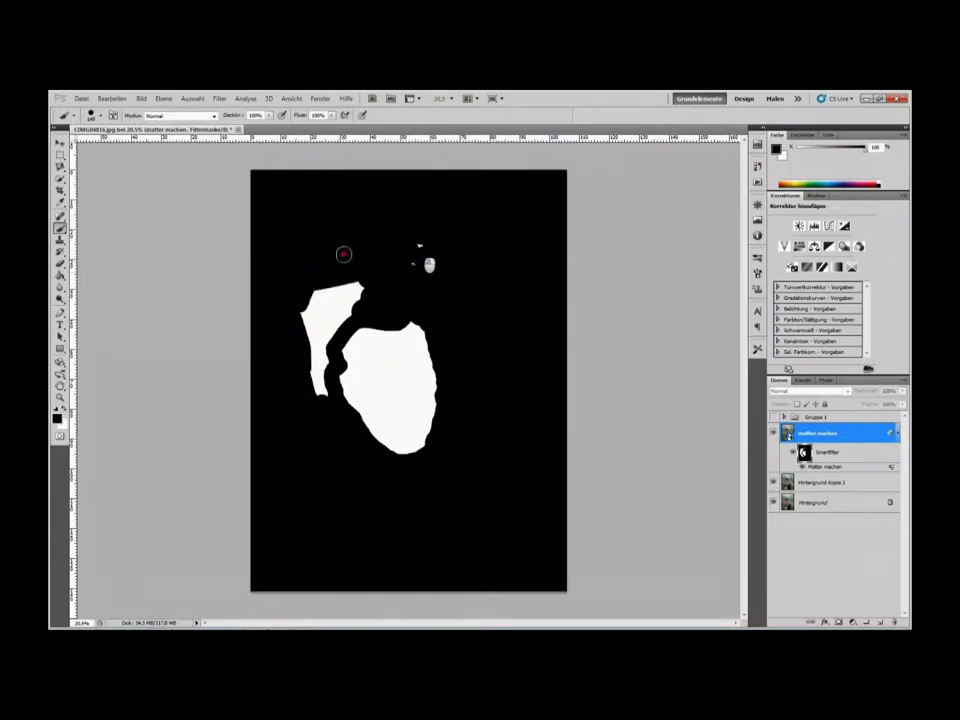
mouse_move(313, 294)
left_mouse_down()
mouse_move(375, 272)
mouse_move(321, 326)
mouse_move(321, 403)
mouse_move(321, 326)
mouse_move(322, 349)
mouse_move(326, 332)
left_mouse_up()
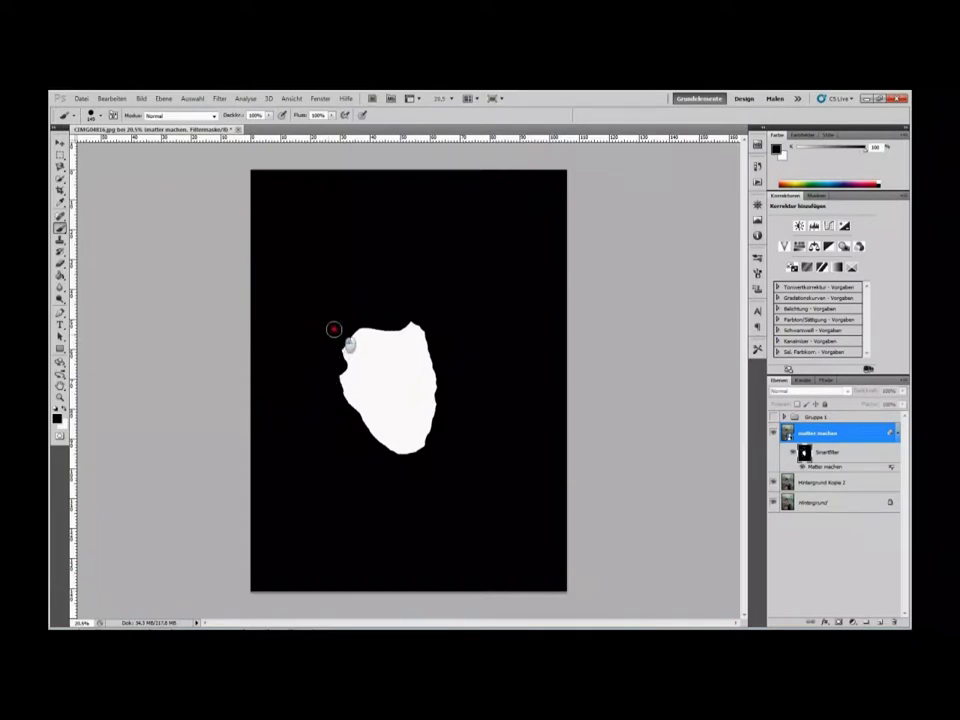
Switch back to the photo view and zoom in on the face.
left_click(818, 466, "alt")
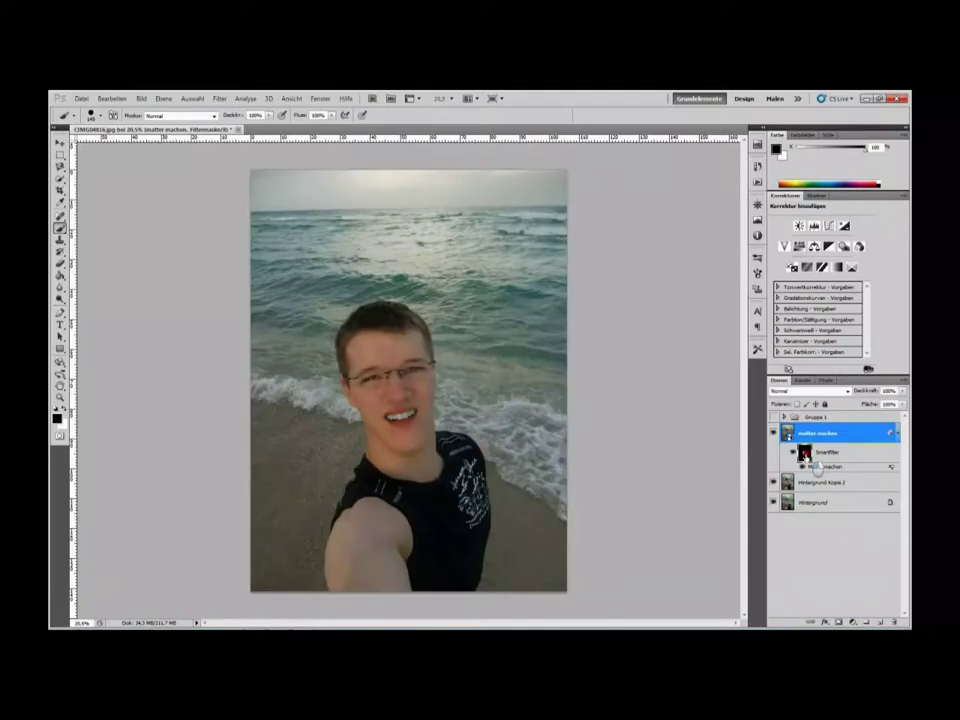
scroll(331, 449, "up", 2)
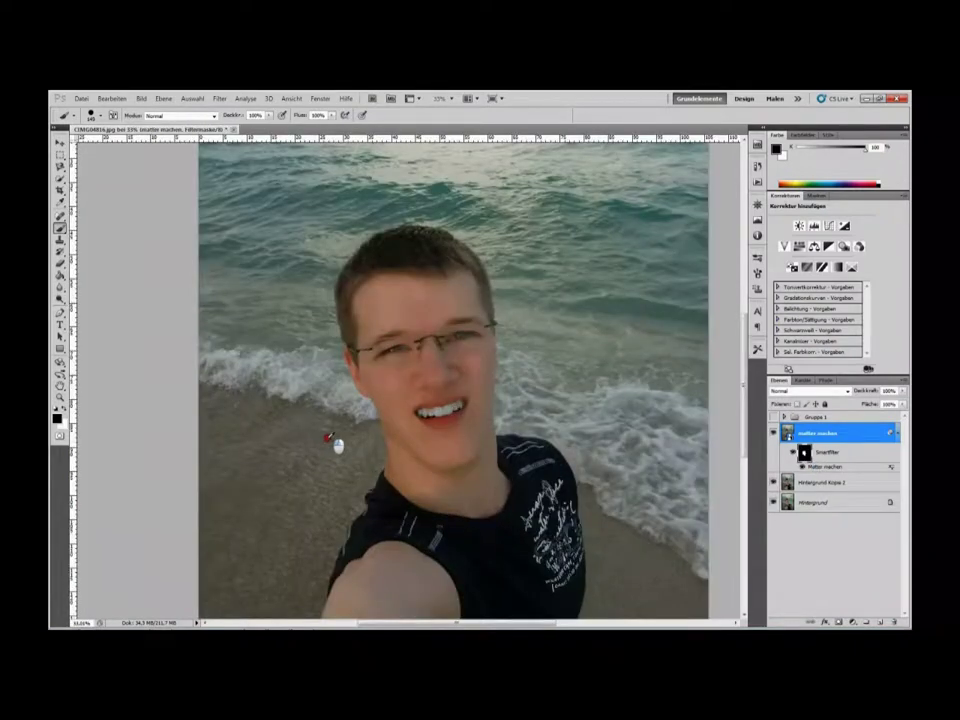
scroll(329, 437, "up", 1)
scroll(360, 439, "up", 1)
scroll(360, 439, "up", 1)
scroll(360, 439, "up", 1)
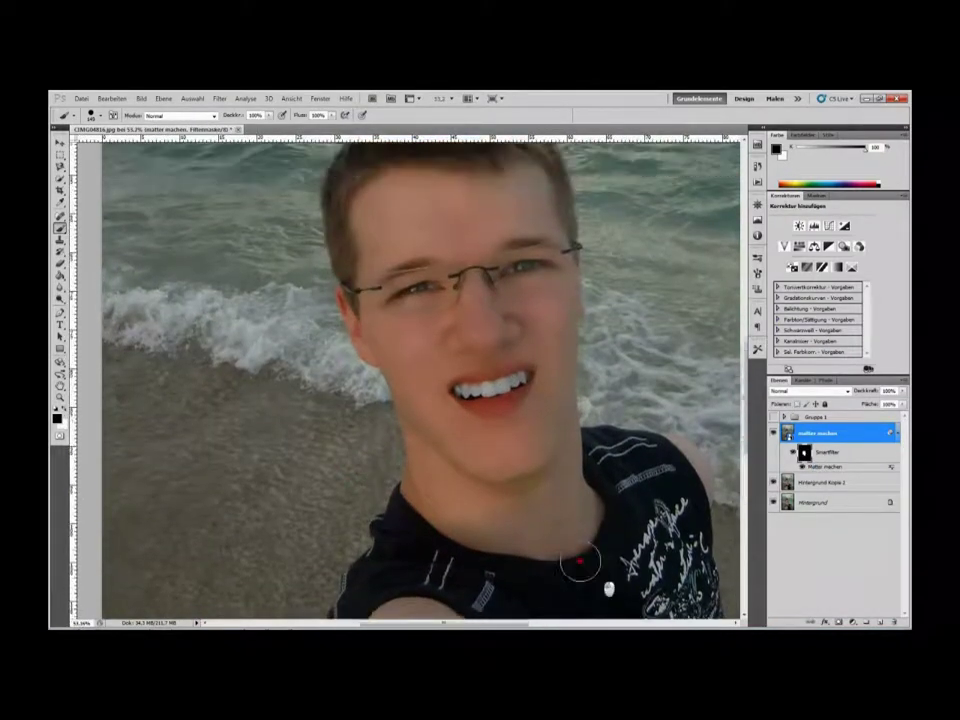
scroll(580, 563, "up", 1)
scroll(574, 553, "up", 1)
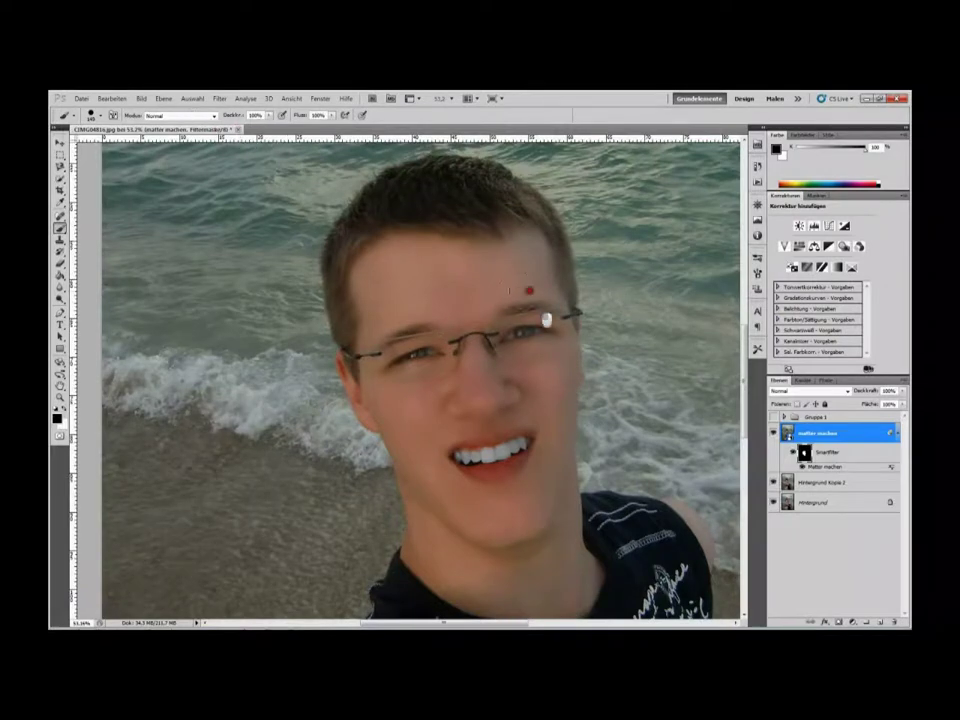
scroll(520, 296, "up", 1)
scroll(520, 296, "up", 1)
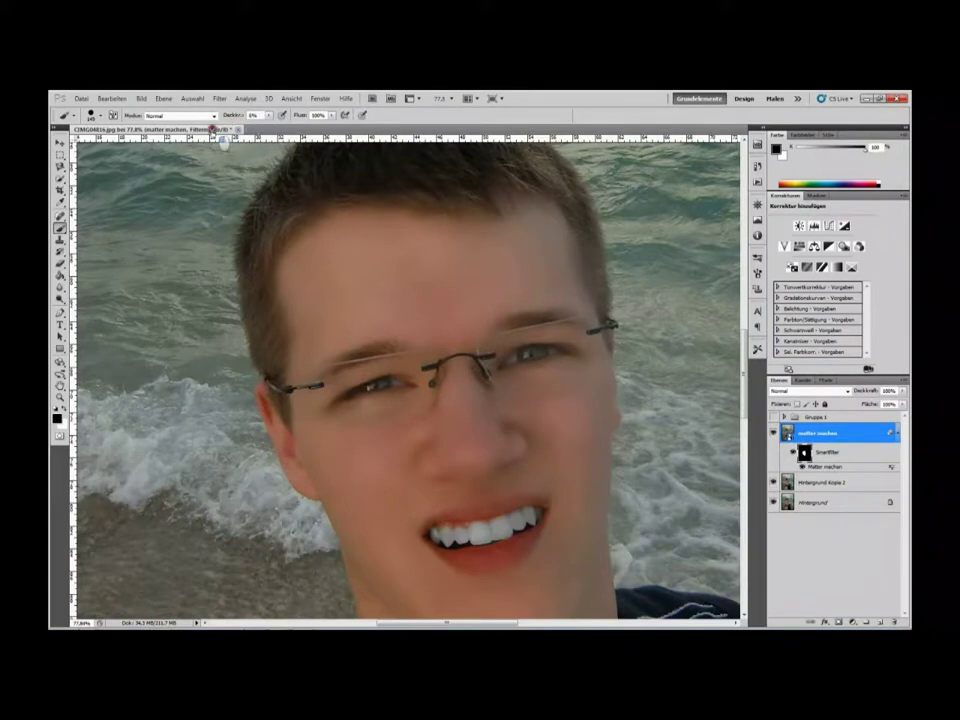
Paint the forehead and eyebrows on the mask with a 15% opacity brush.
key("1")
key("5")
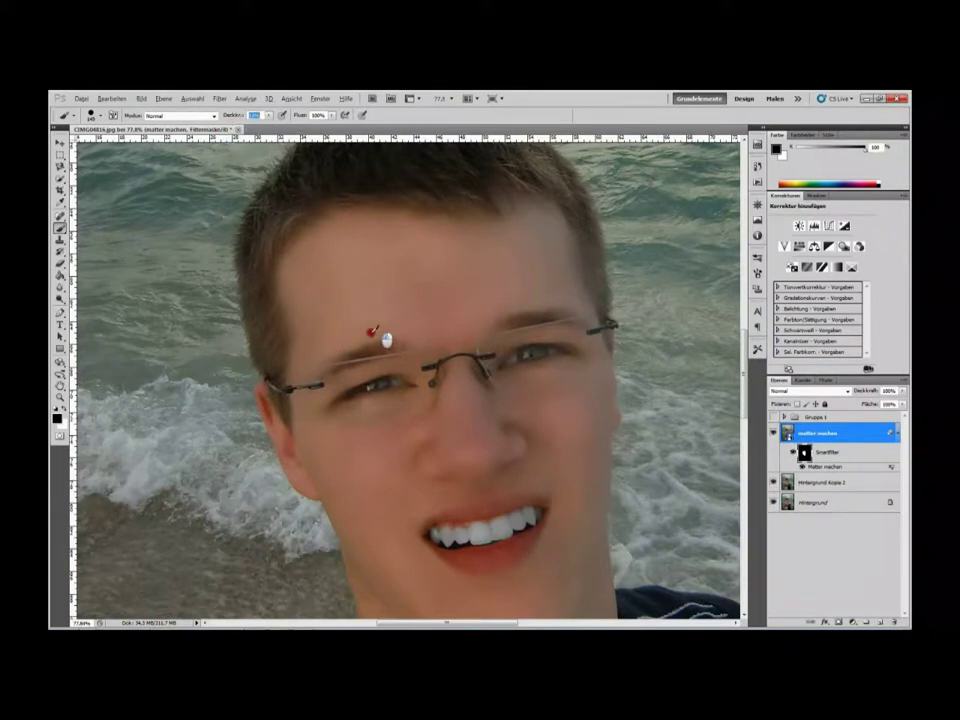
left_click_drag(345, 340, 374, 349)
scroll(534, 367, "up", 2)
scroll(534, 367, "up", 1)
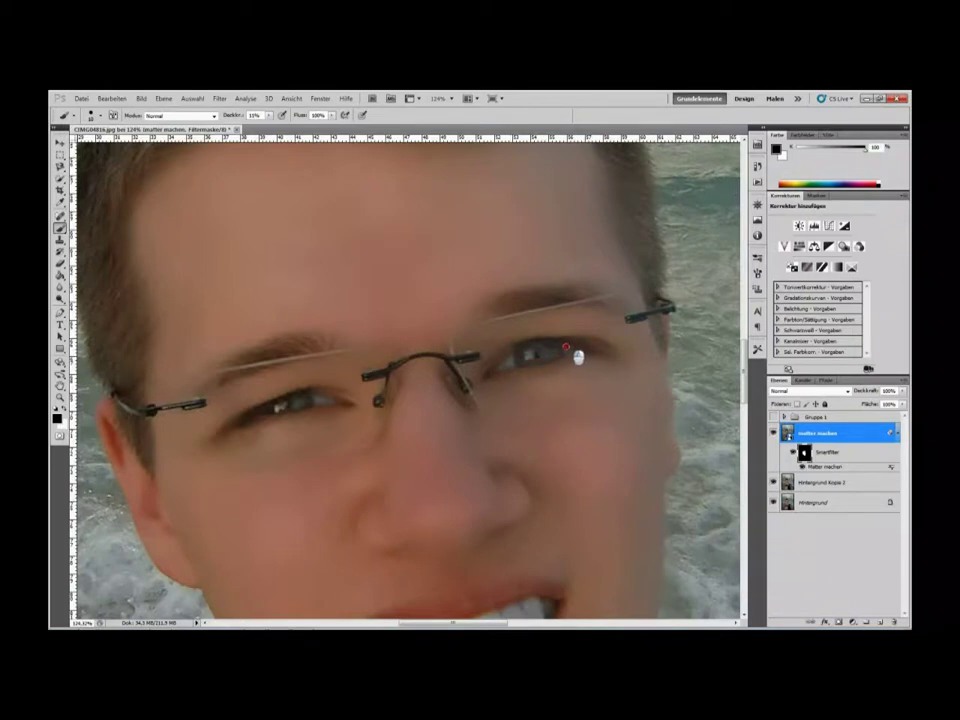
Reset brush opacity to 100%, mask the eyes and lip edges, and show the mask alone.
left_click(252, 118)
scroll(540, 503, "down", 3)
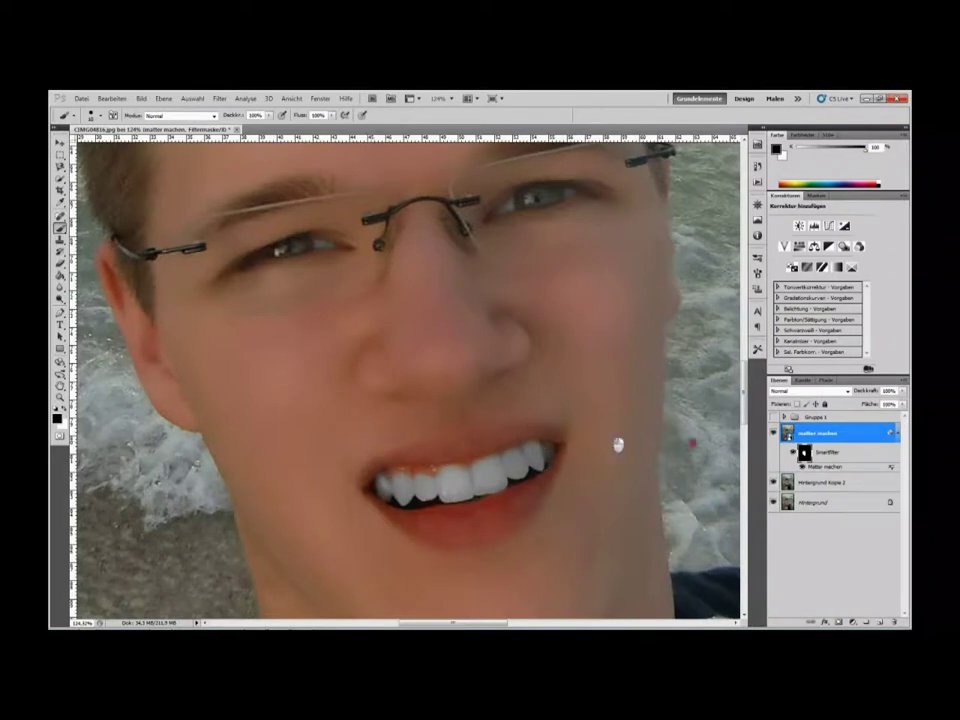
left_click_drag(806, 452, 820, 464)
Paint white on the upper lip's left end and black over the lower lip on the mask.
left_click(805, 452, "alt")
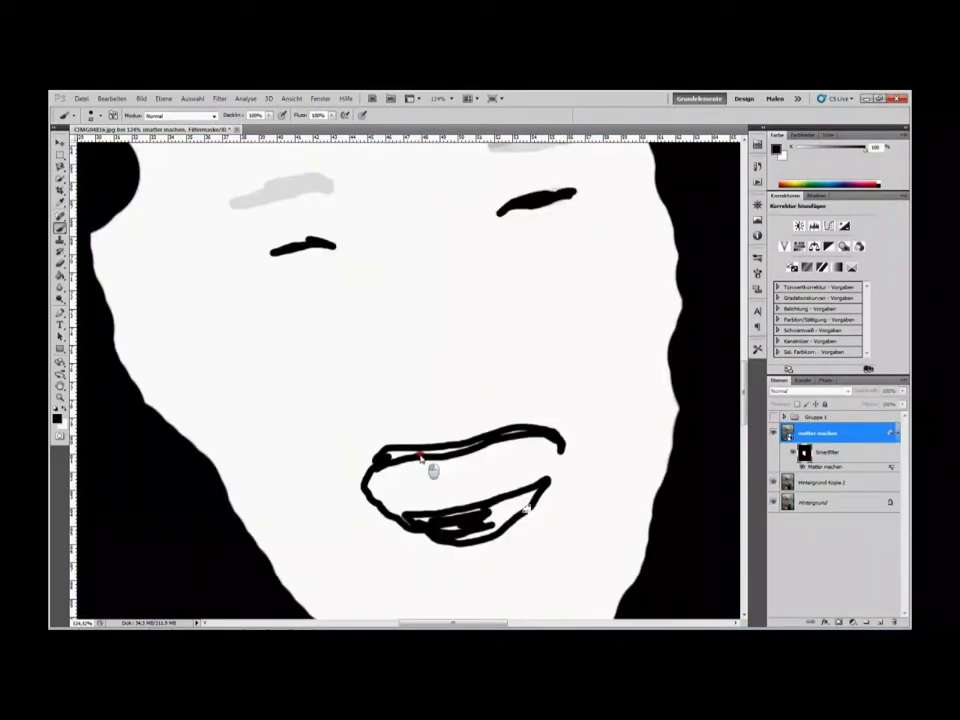
key("x")
mouse_move(375, 450)
left_mouse_down()
mouse_move(410, 444)
mouse_move(376, 454)
mouse_move(396, 446)
left_mouse_up()
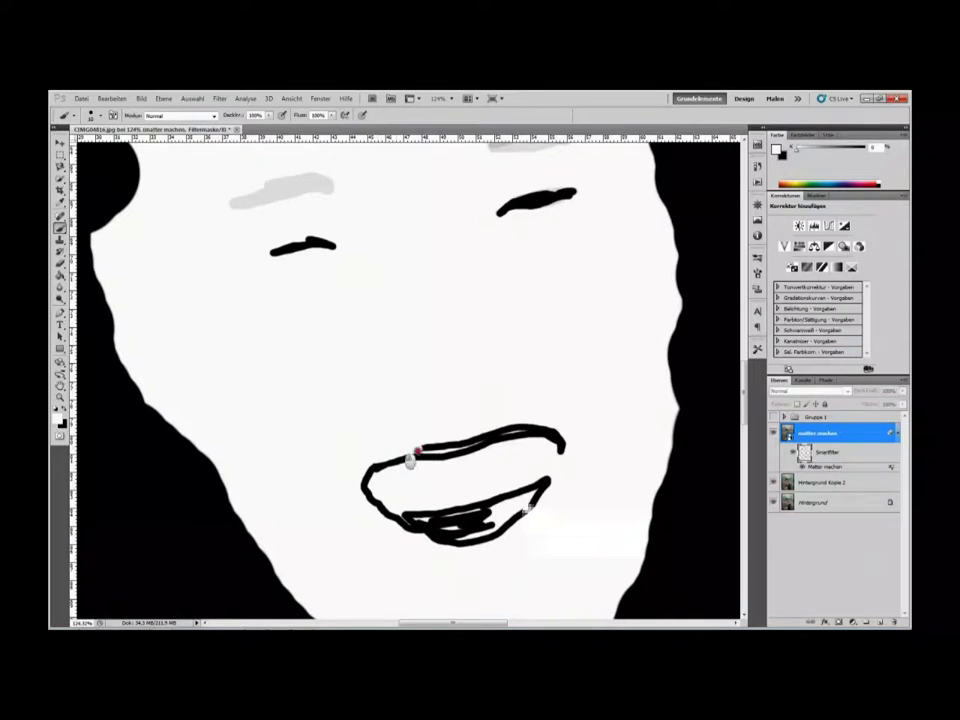
key("x")
key("ctrl+2")
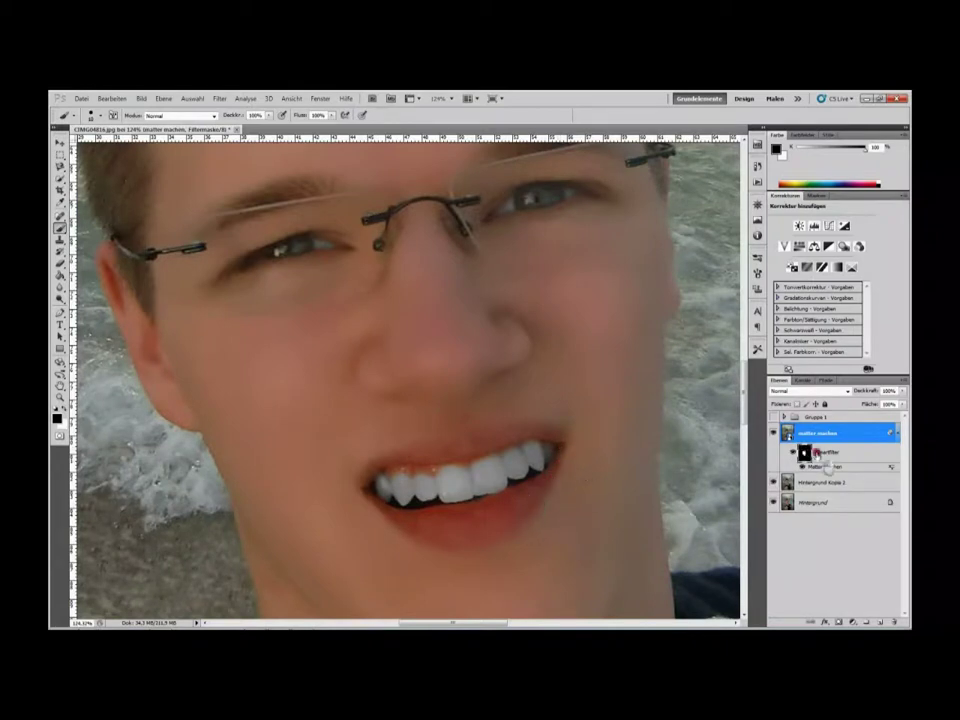
key("ctrl+backslash")
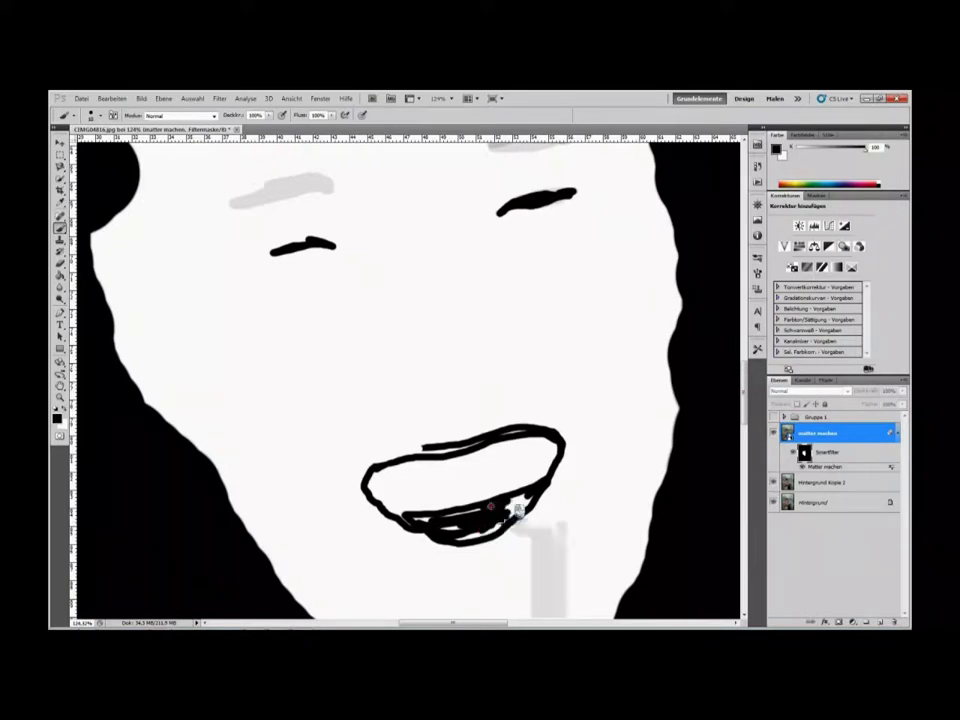
mouse_move(512, 518)
left_mouse_down()
mouse_move(420, 530)
mouse_move(457, 538)
left_mouse_up()
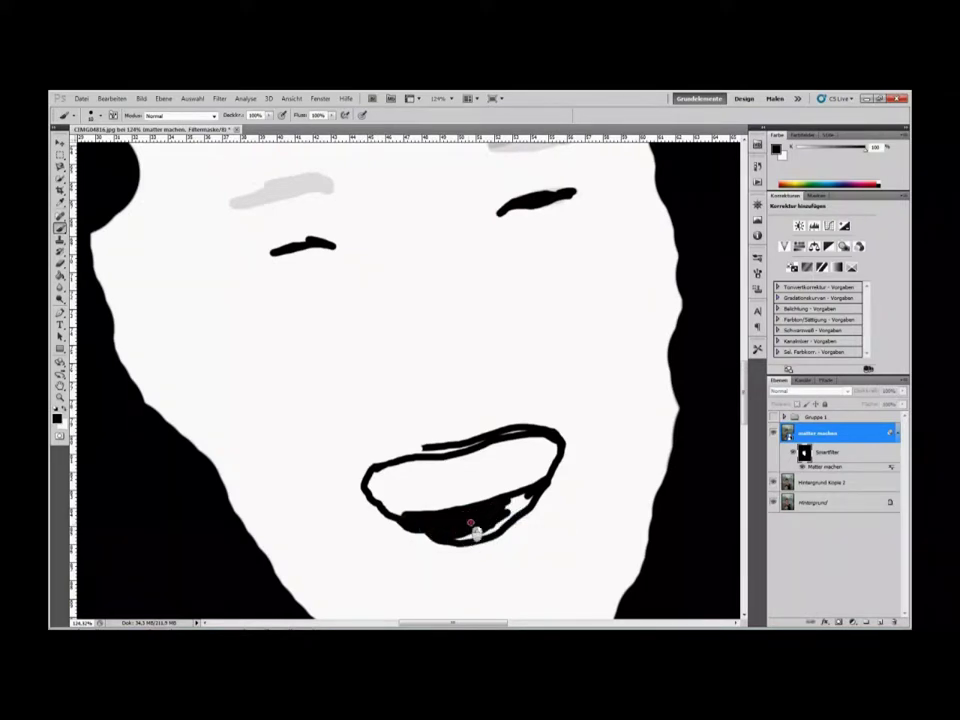
mouse_move(470, 538)
left_mouse_down()
mouse_move(508, 513)
mouse_move(521, 516)
mouse_move(503, 514)
left_mouse_up()
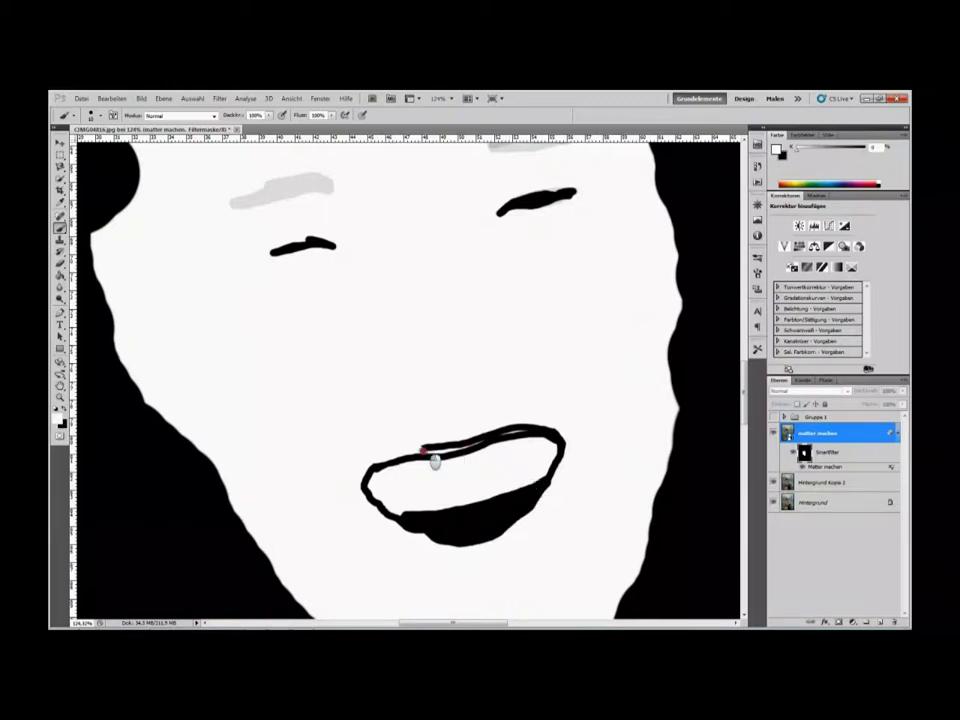
Paint white above and along the upper lip edge, then zoom out to the whole face.
left_click(806, 446, "alt")
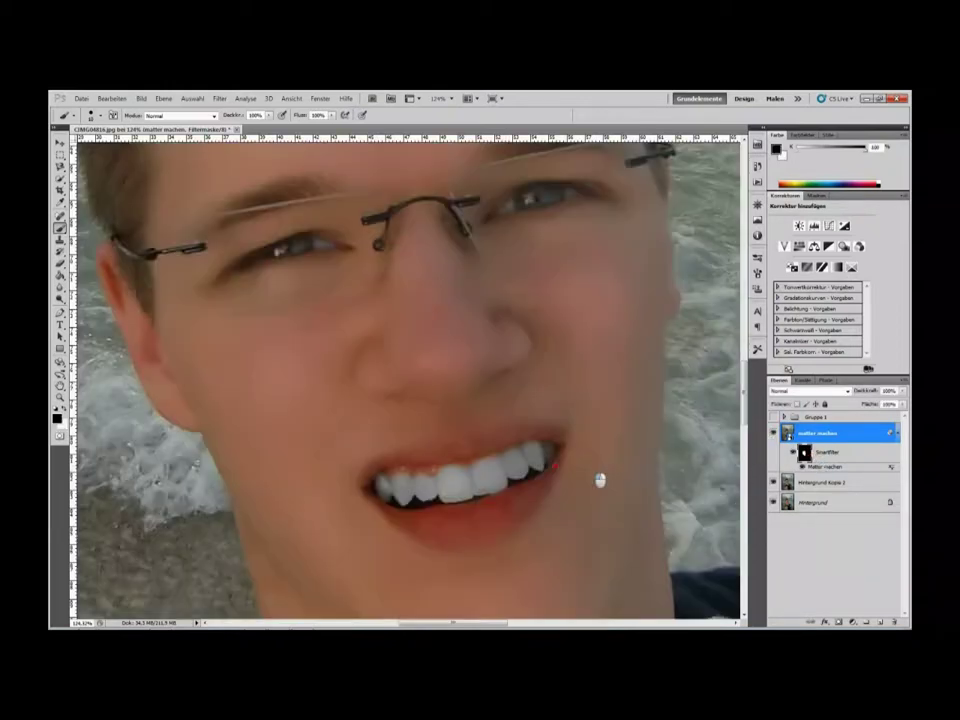
key("alt")
key("x")
mouse_move(436, 449)
left_mouse_down()
mouse_move(467, 446)
mouse_move(408, 458)
left_mouse_up()
left_click_drag(503, 438, 542, 425)
key("x")
scroll(489, 471, "down", 2)
scroll(489, 471, "down", 3)
scroll(487, 473, "down", 4)
scroll(487, 472, "down", 2)
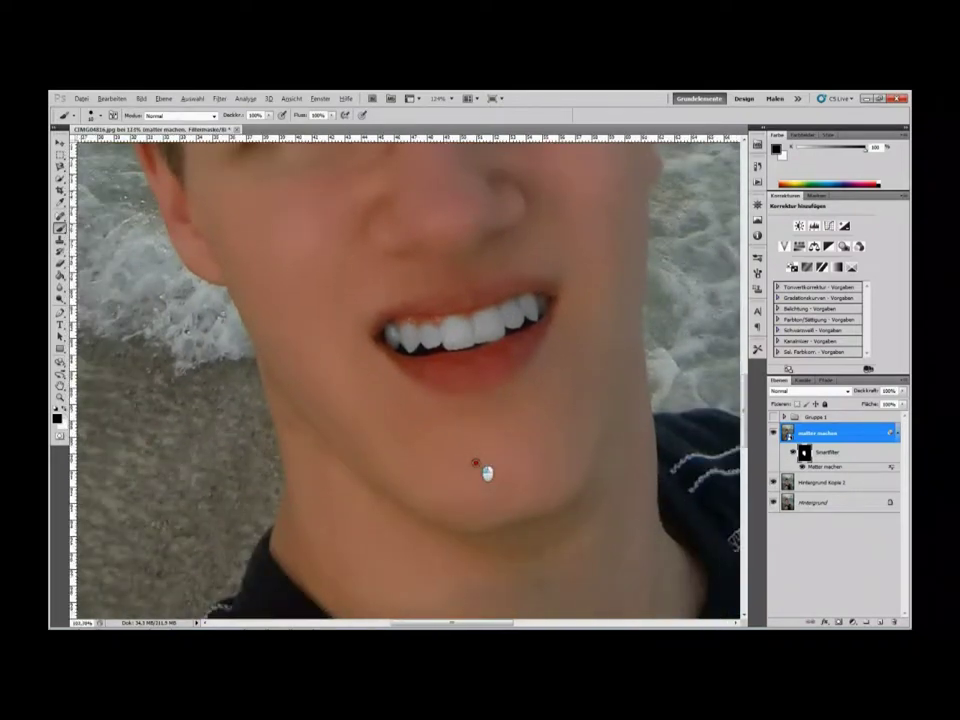
scroll(487, 472, "down", 3)
key("x")
key("x")
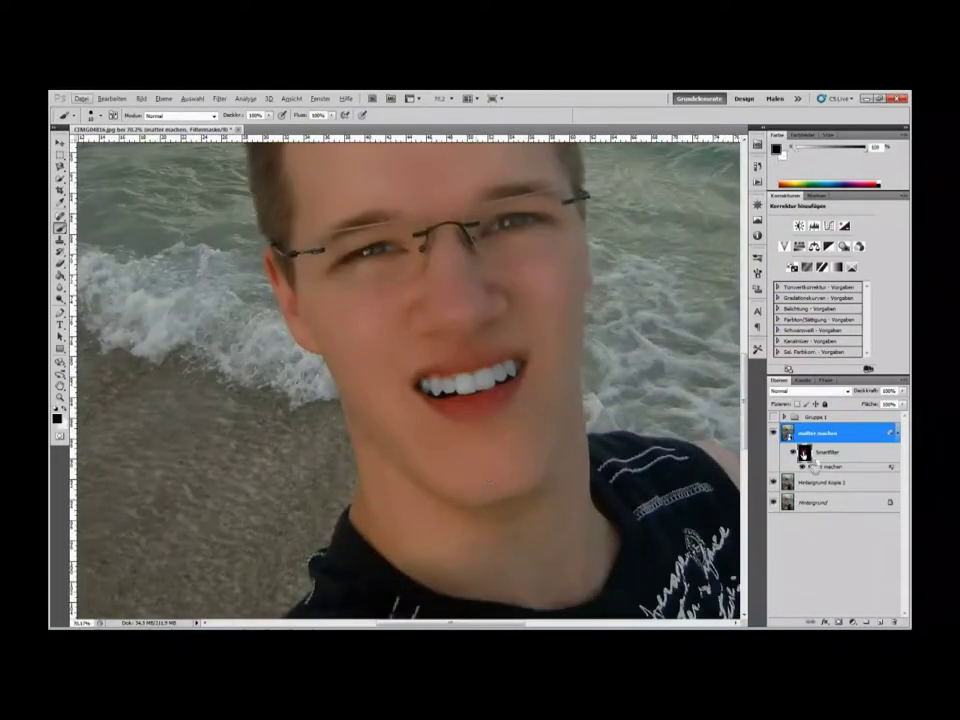
key("alt+backslash")
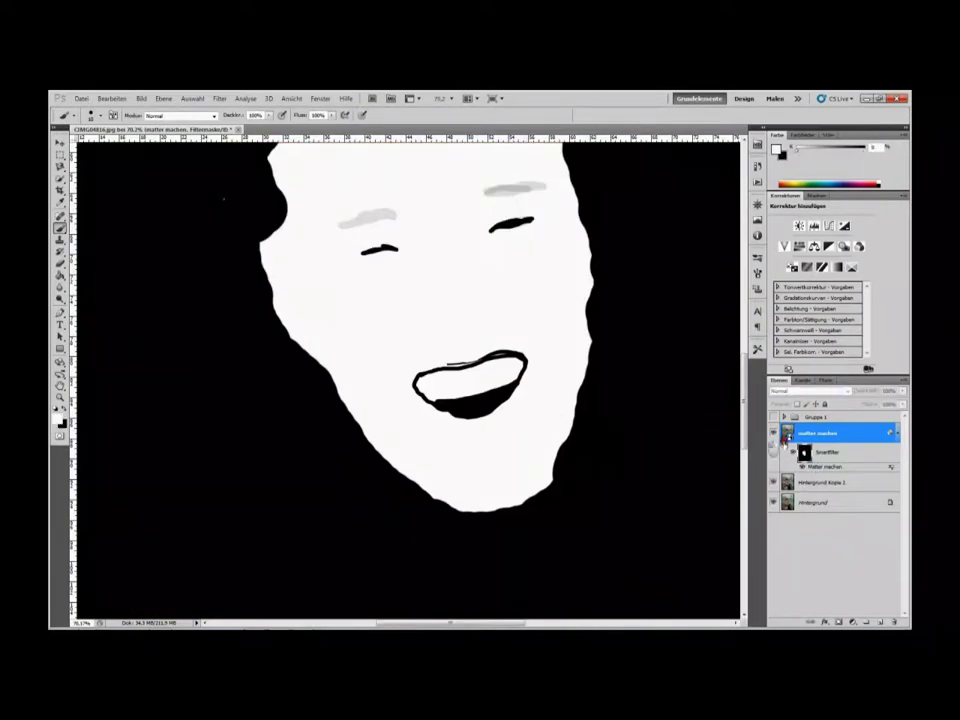
key("x")
scroll(430, 372, "up", 3)
scroll(445, 378, "up", 2)
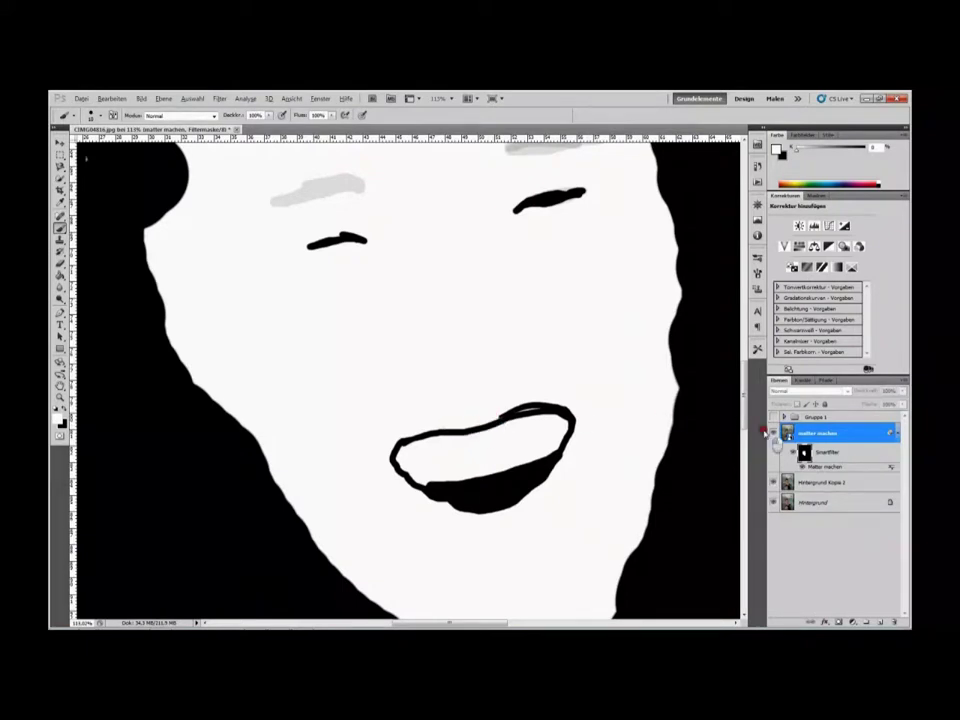
left_click(805, 453, "alt")
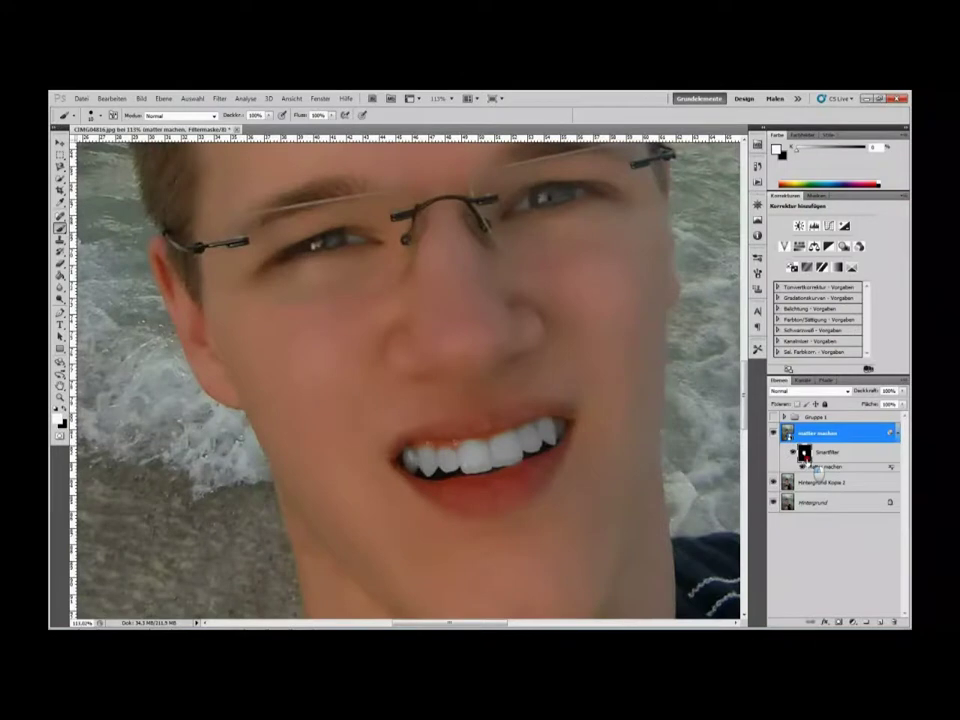
left_click(805, 453, "alt")
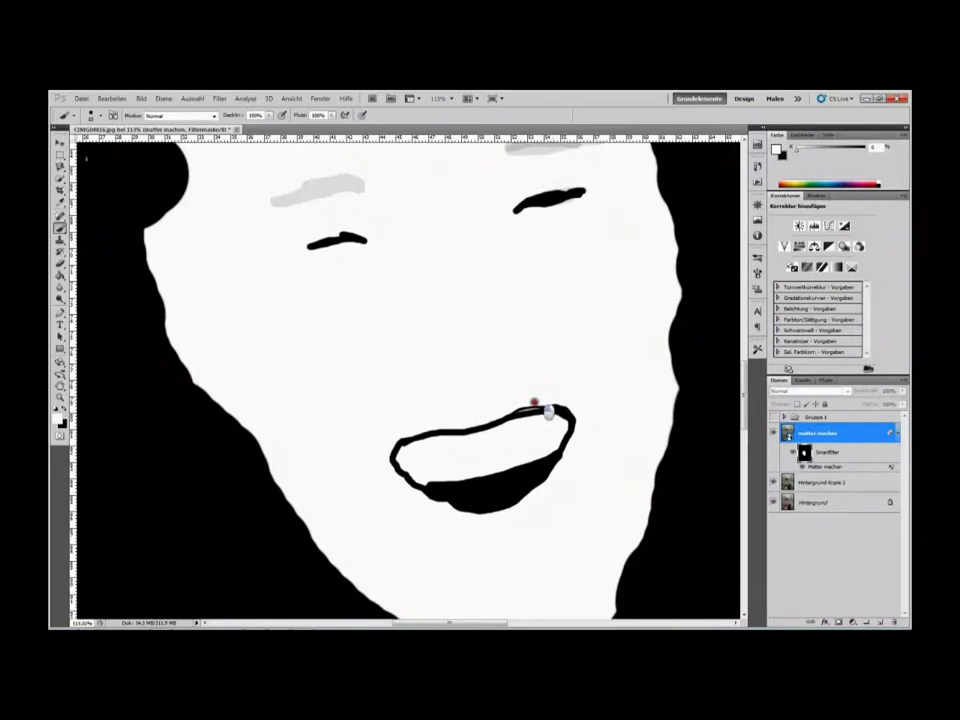
left_click(808, 455, "alt")
scroll(521, 428, "down", 2)
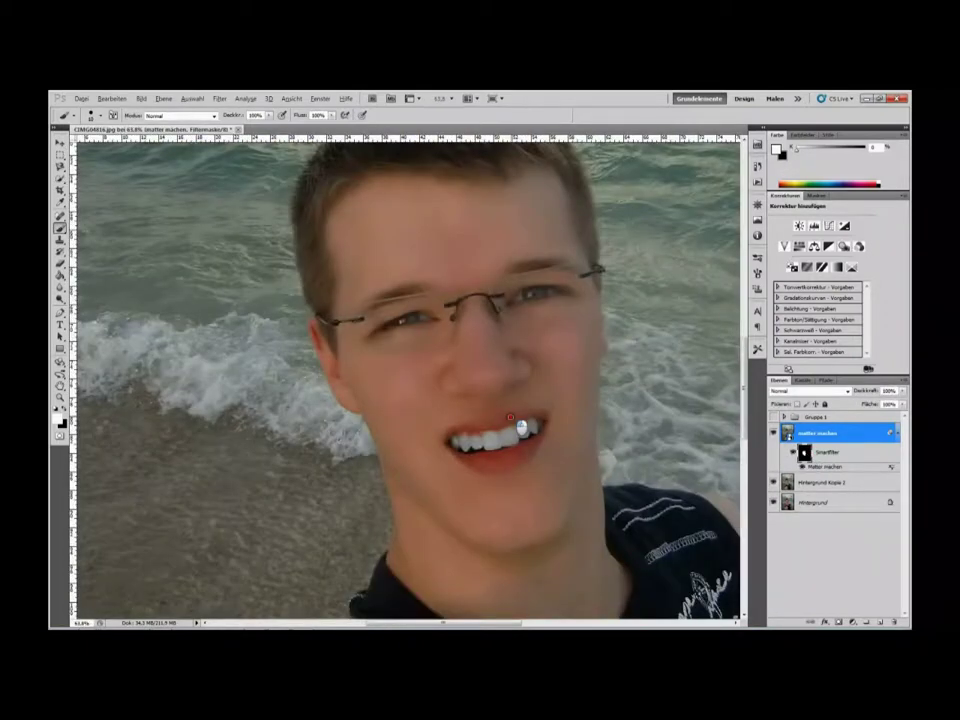
scroll(521, 428, "down", 2)
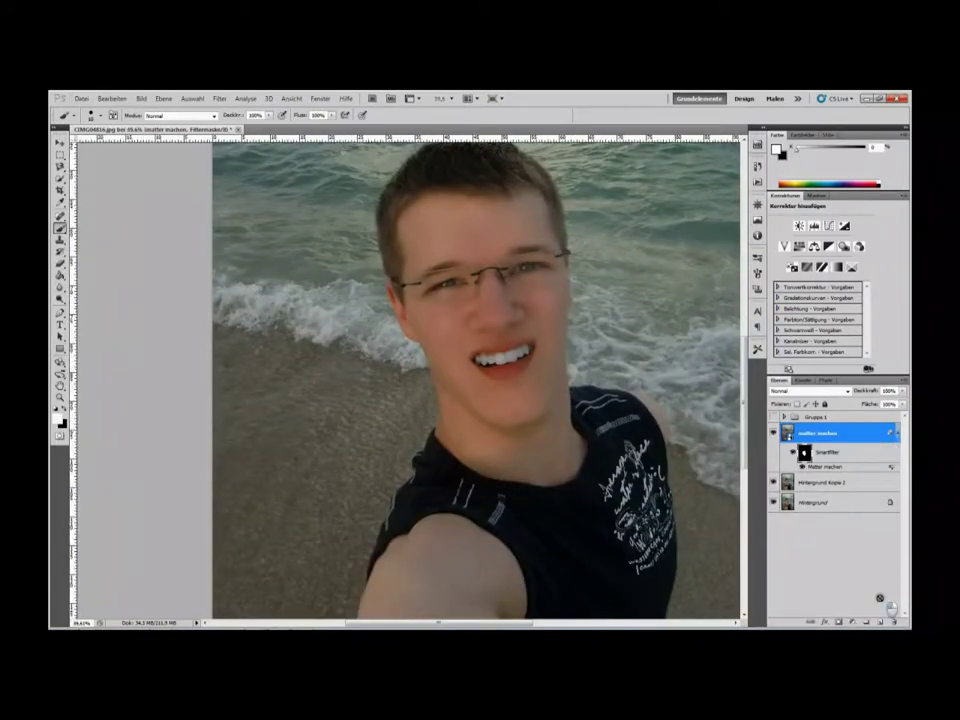
Duplicate the smoothed layer as 'matter machen Kopie' and target its smart filter mask.
left_click_drag(810, 433, 880, 621)
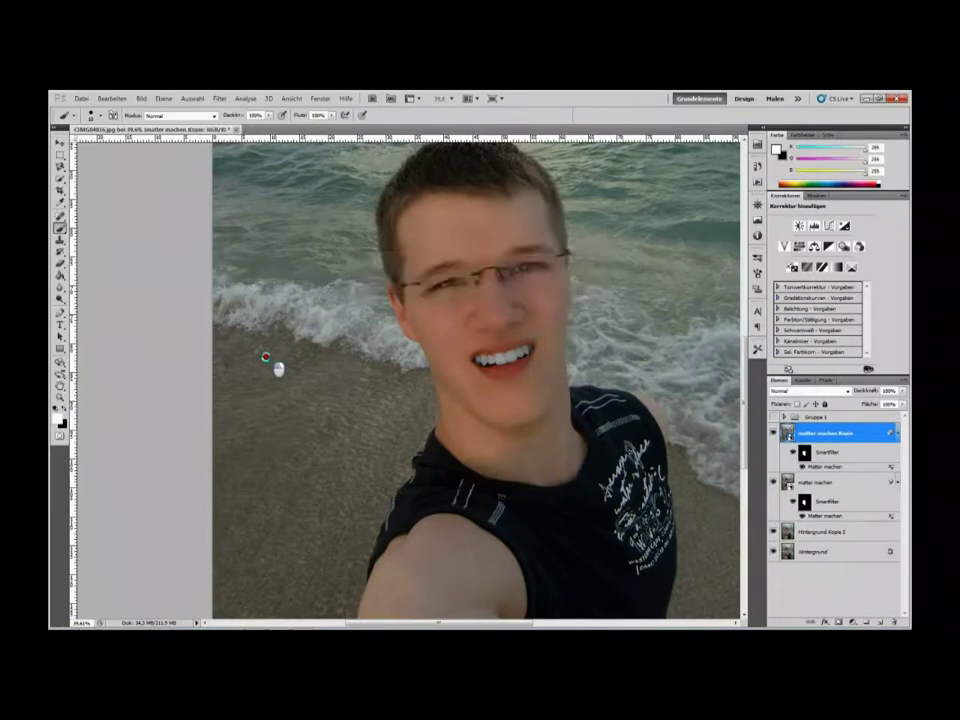
scroll(555, 375, "up", 1)
scroll(555, 377, "down", 2)
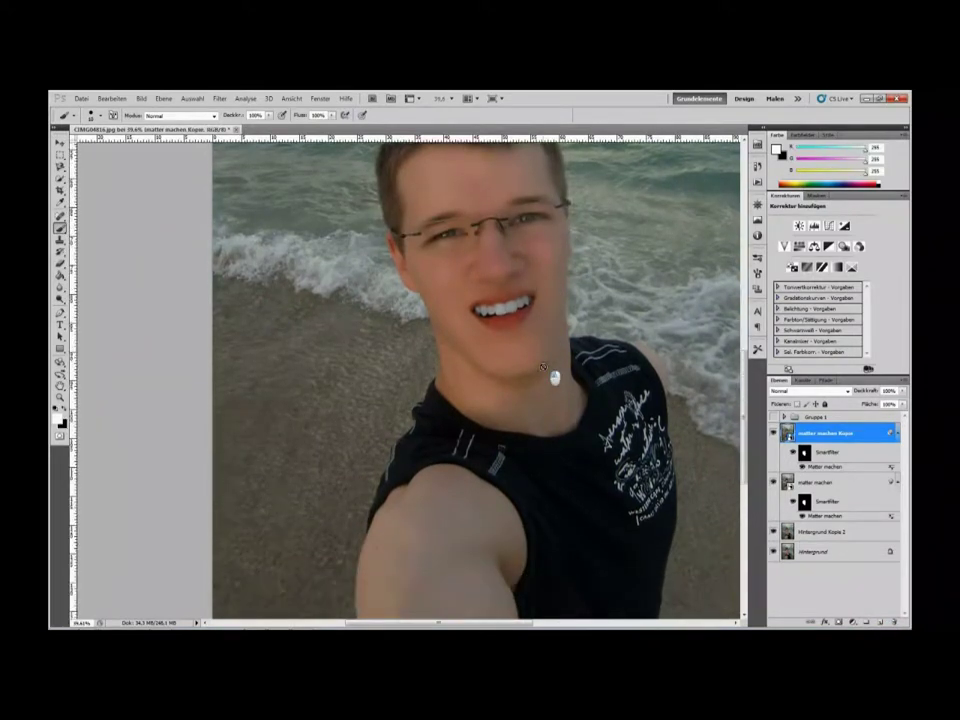
scroll(497, 530, "down", 2)
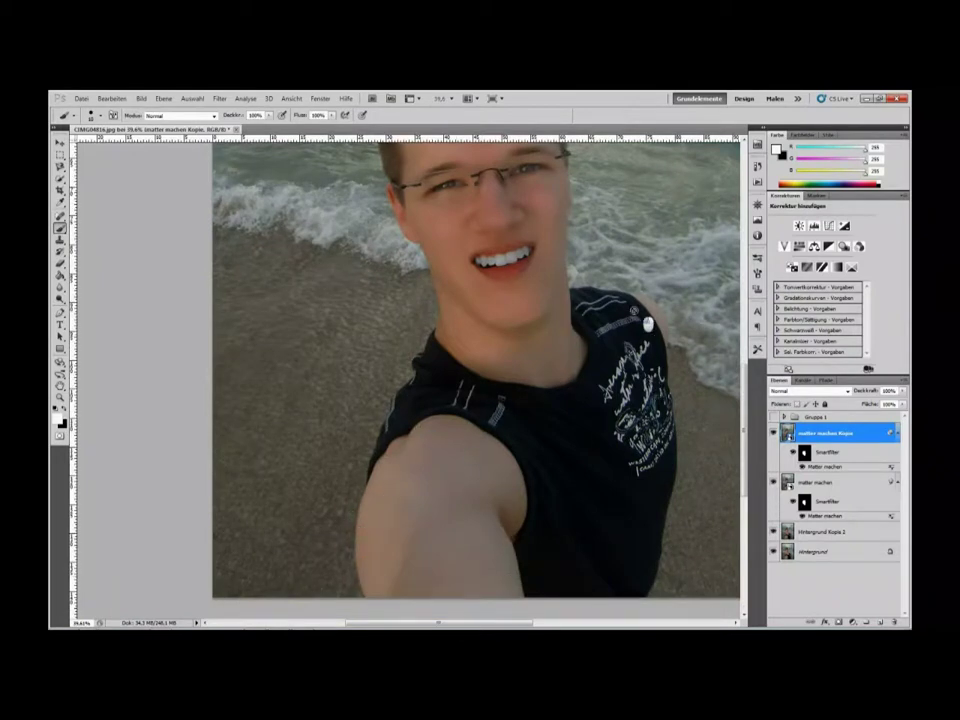
left_click(803, 453)
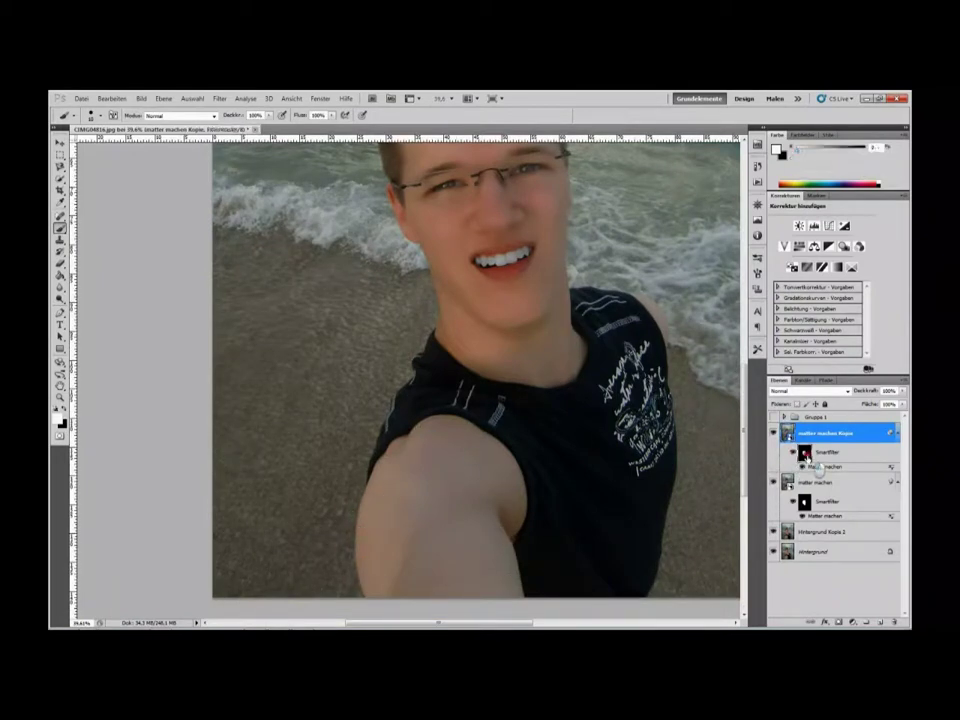
scroll(575, 502, "up", 2)
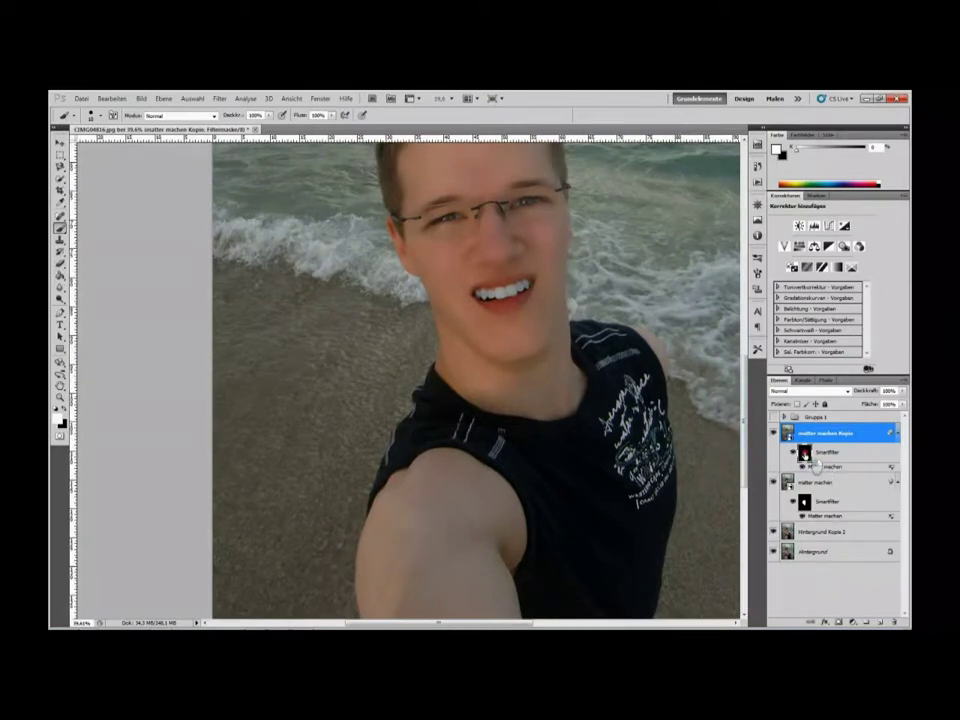
left_click(222, 101)
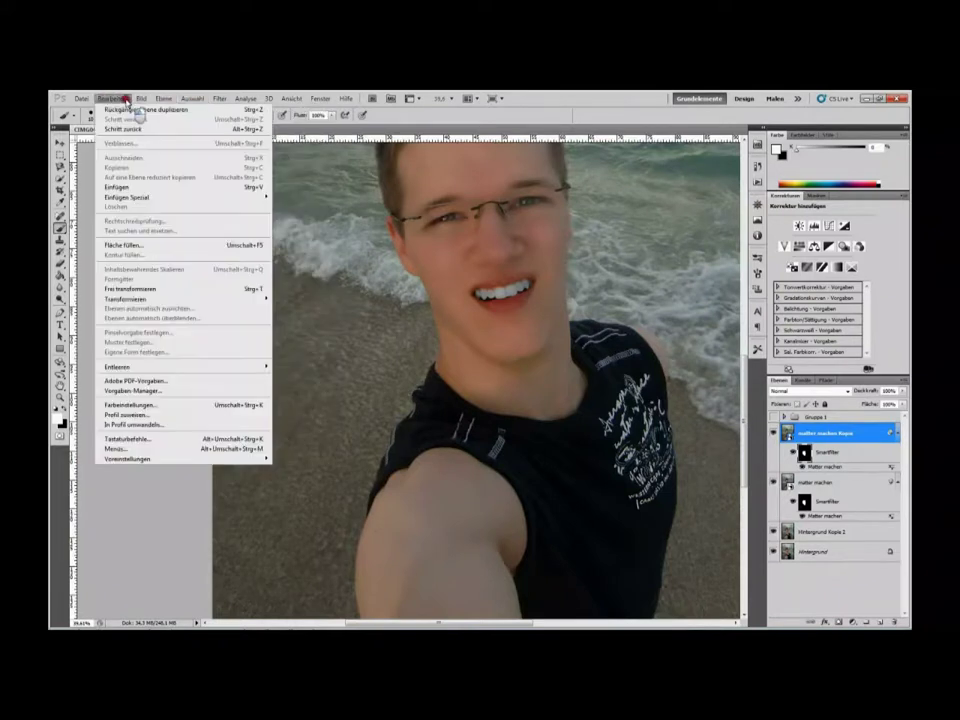
Fill the Kopie smart filter mask with black using Fläche füllen (Verwenden: Schwarz).
left_click(178, 245)
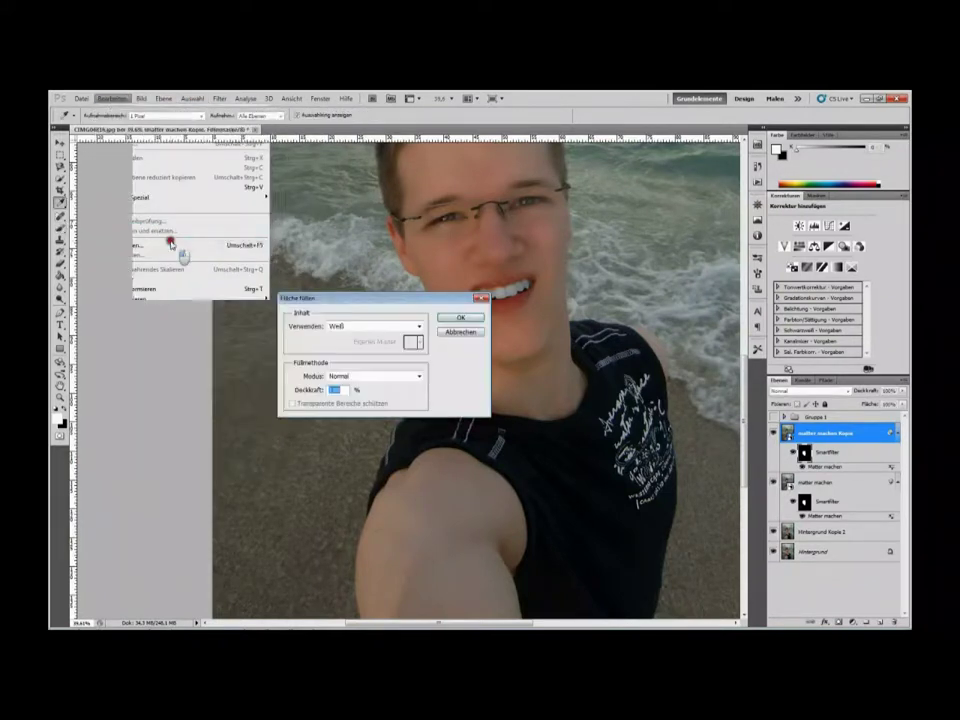
left_click(405, 377)
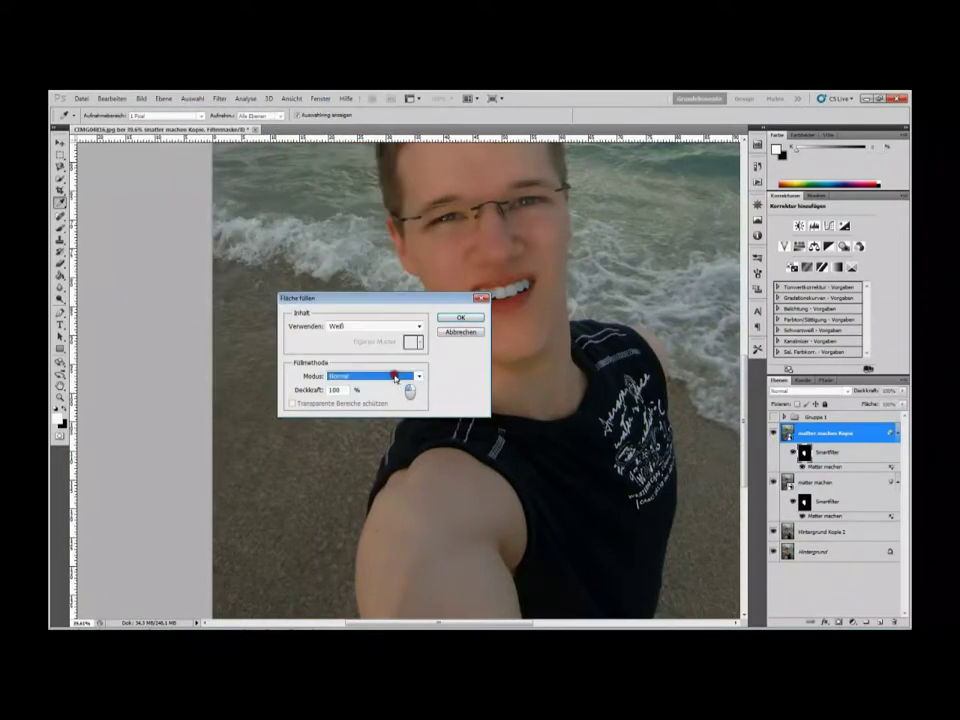
left_click(378, 327)
left_click(376, 401)
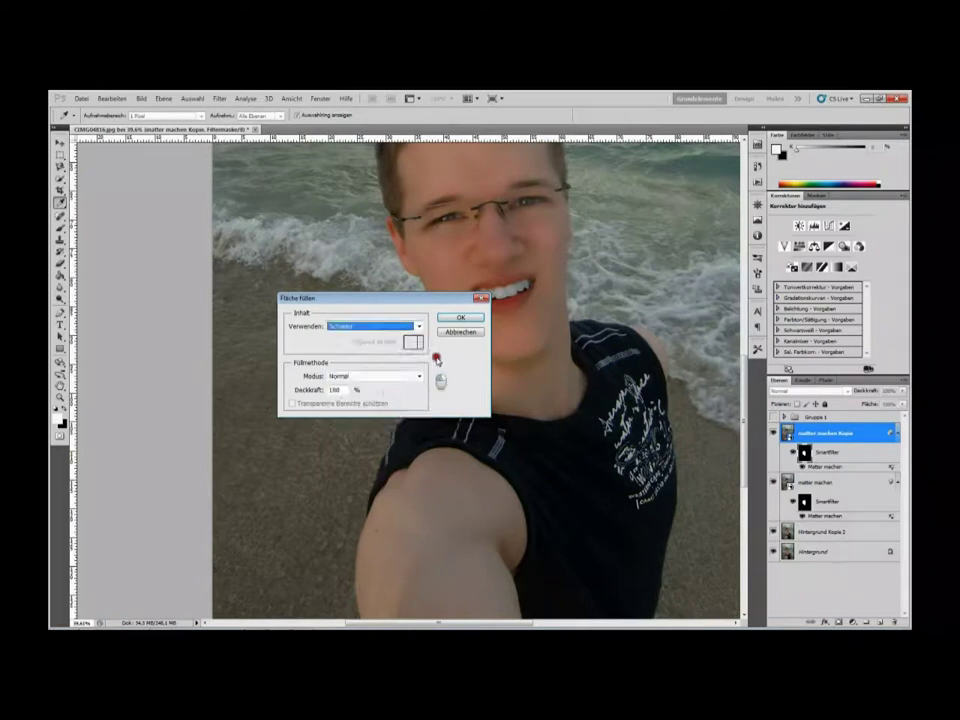
left_click(458, 318)
key("b")
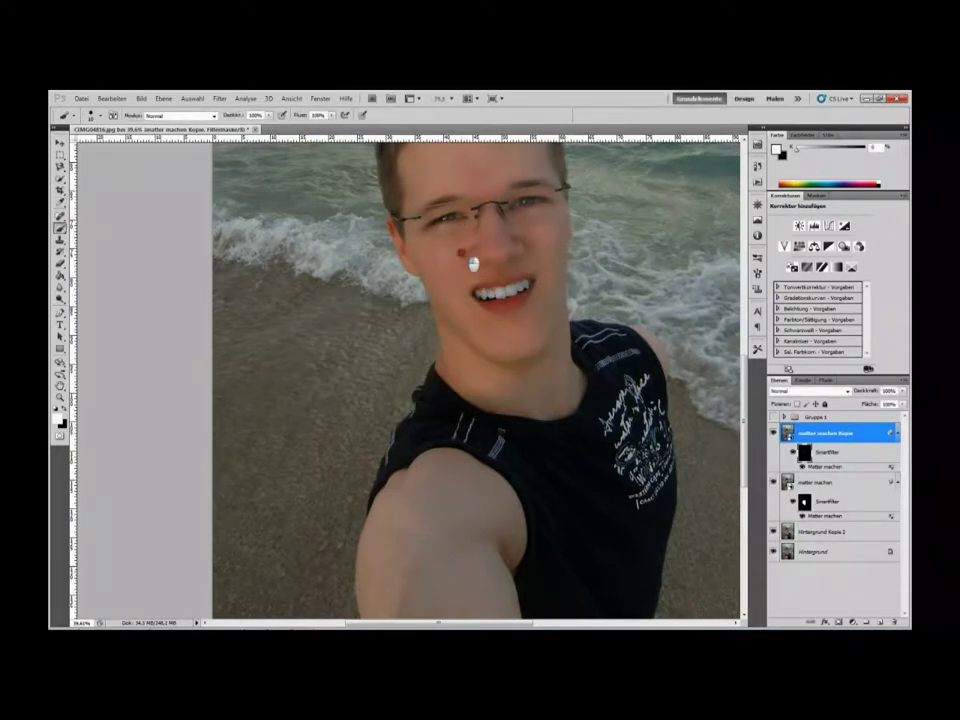
Refill the mask with Fläche füllen using Verwenden: Weiß, making it fully white.
left_click(158, 100)
left_click(120, 100)
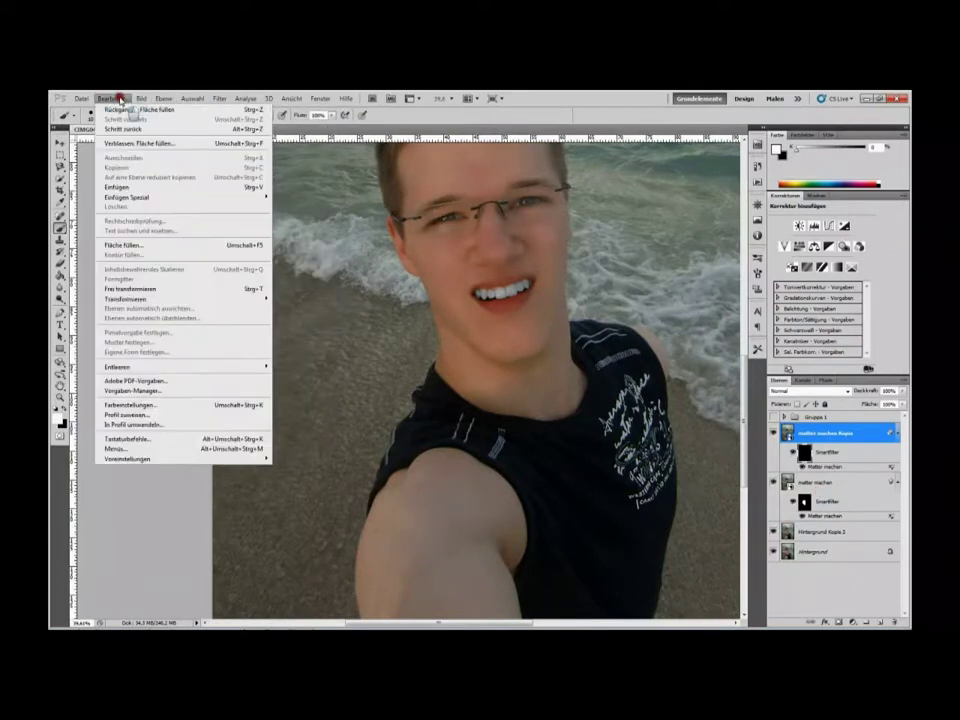
left_click(135, 245)
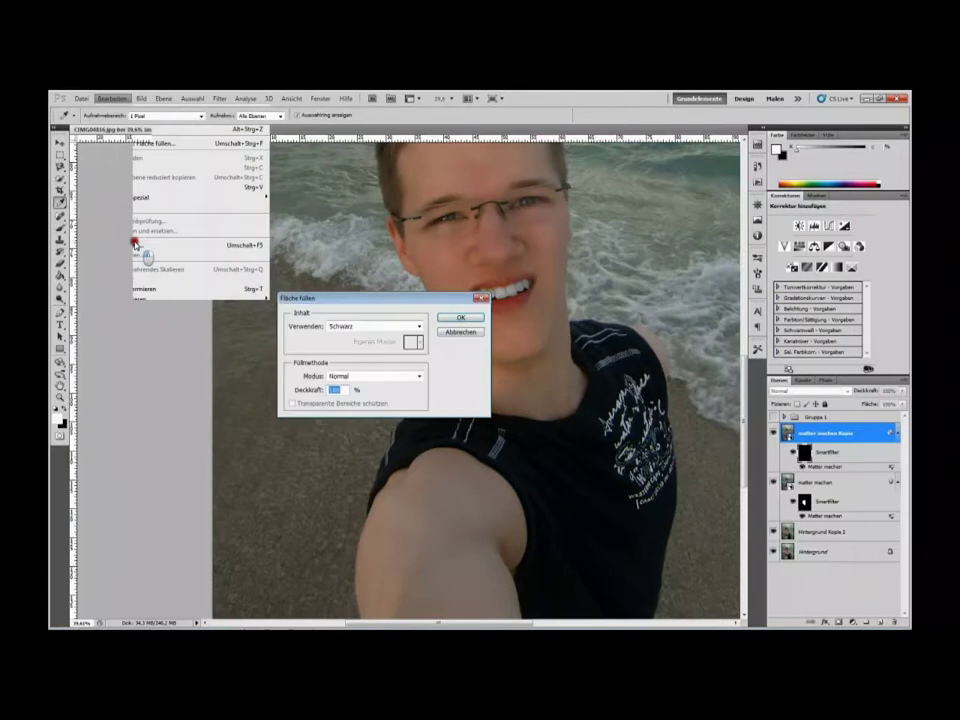
left_click(400, 376)
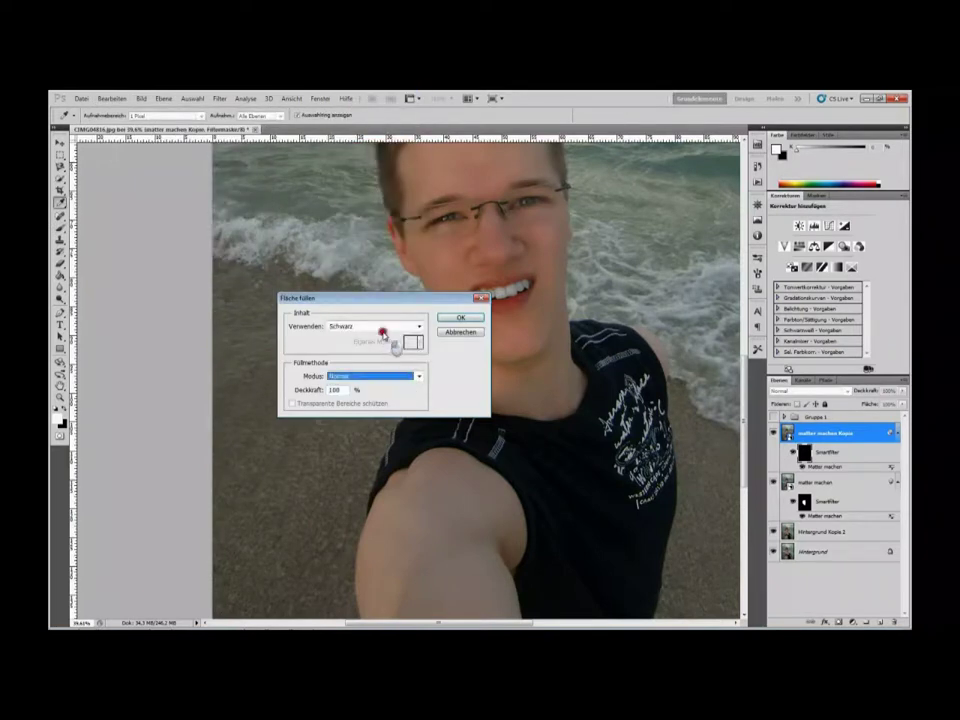
left_click(383, 332)
left_click(380, 420)
left_click(450, 319)
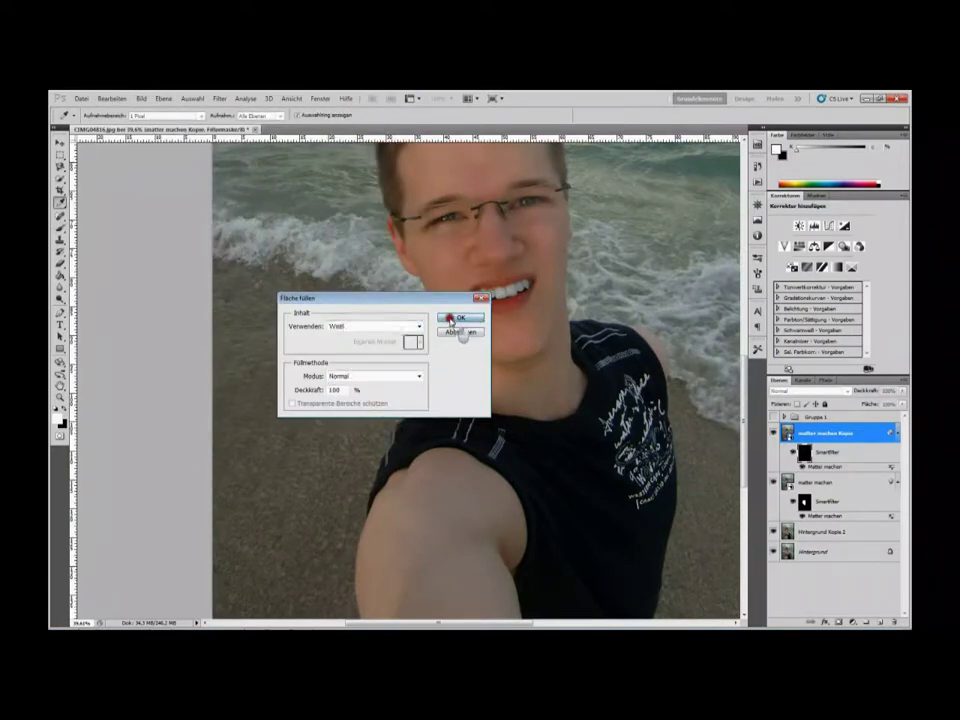
key("b")
scroll(500, 350, "up", 2)
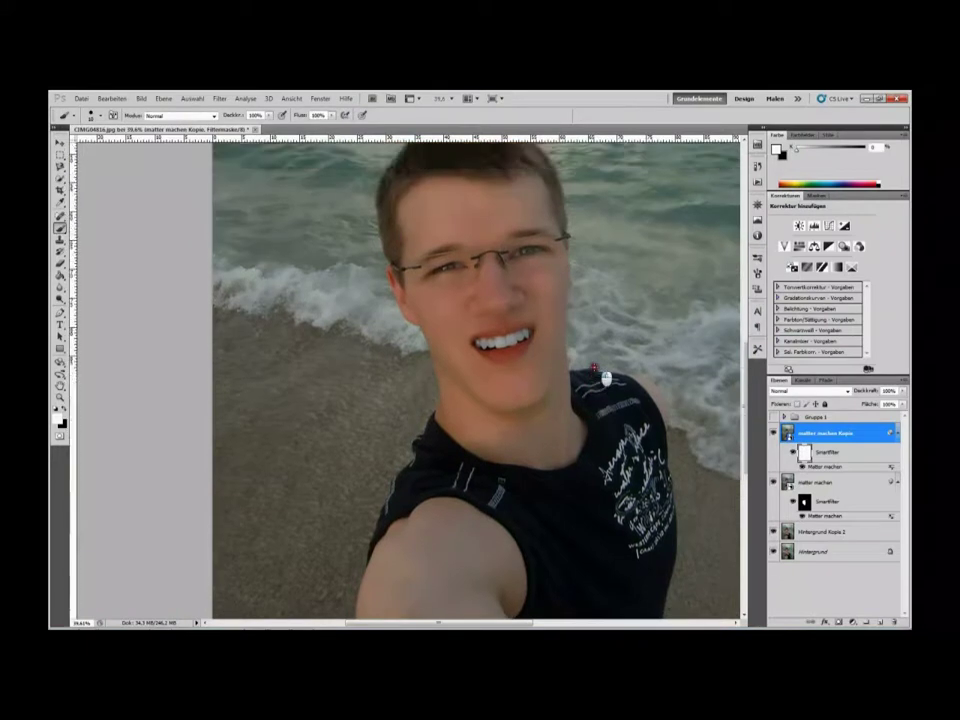
scroll(600, 377, "up", 1)
scroll(605, 378, "up", 2)
scroll(606, 378, "up", 1)
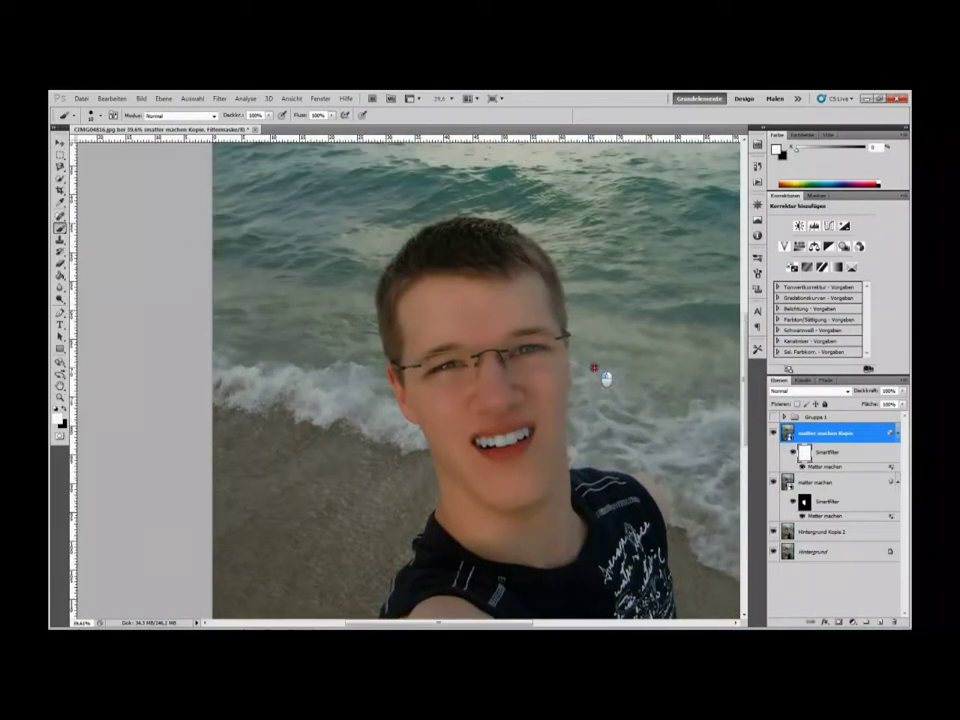
scroll(606, 378, "up", 1)
scroll(606, 378, "down", 2)
scroll(606, 378, "down", 2)
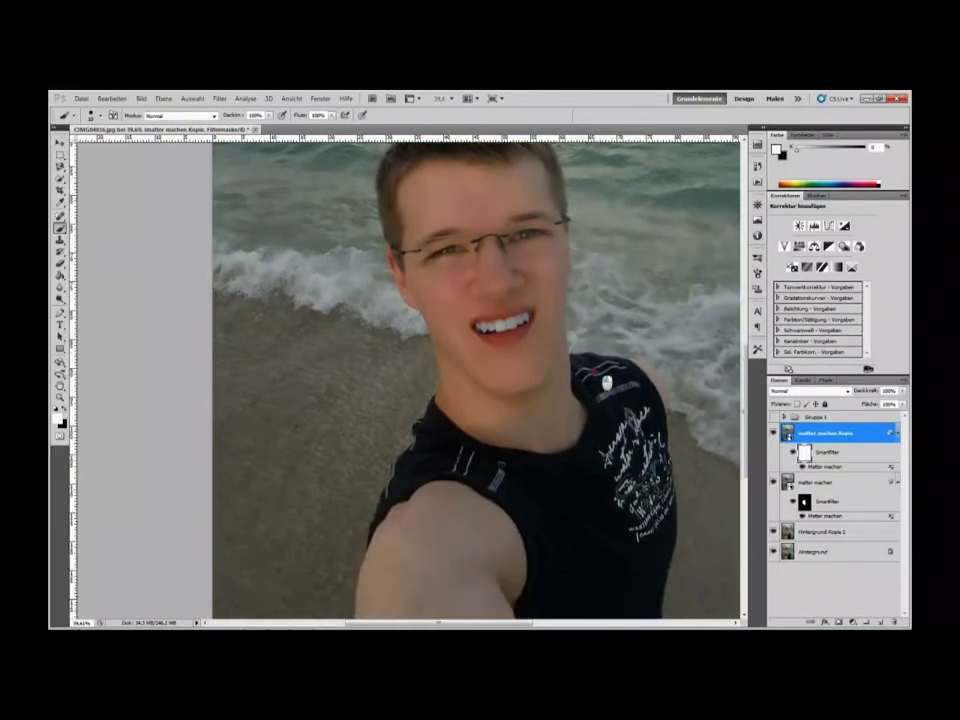
scroll(606, 381, "up", 1)
scroll(606, 381, "down", 2)
scroll(620, 381, "down", 2)
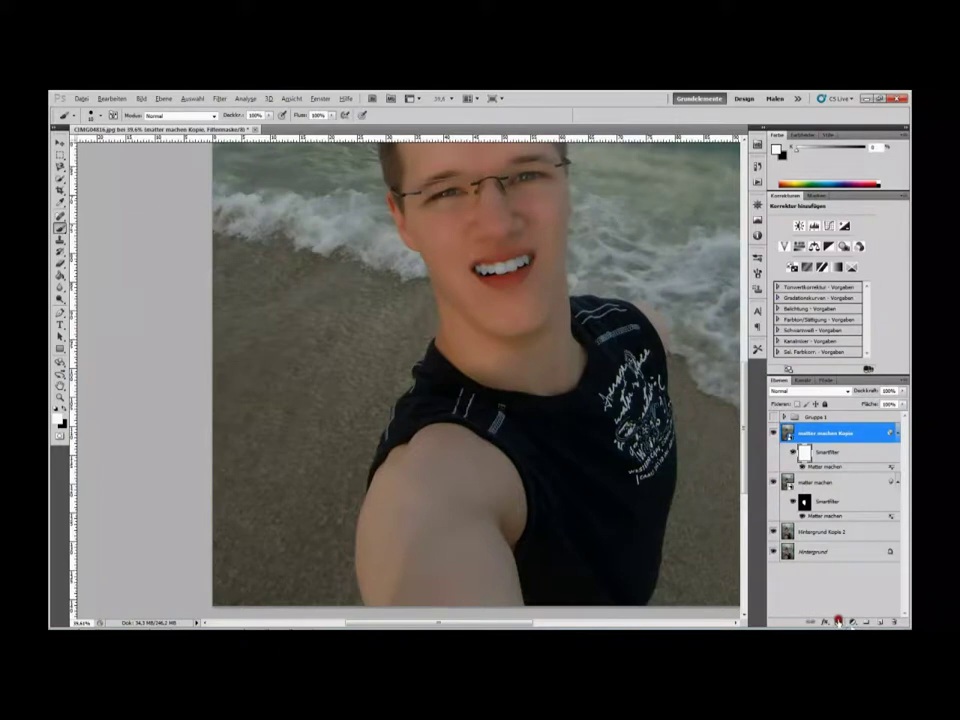
Add a black, fully hiding layer mask to 'matter machen Kopie'.
left_click(838, 621, "alt")
scroll(568, 407, "up", 2)
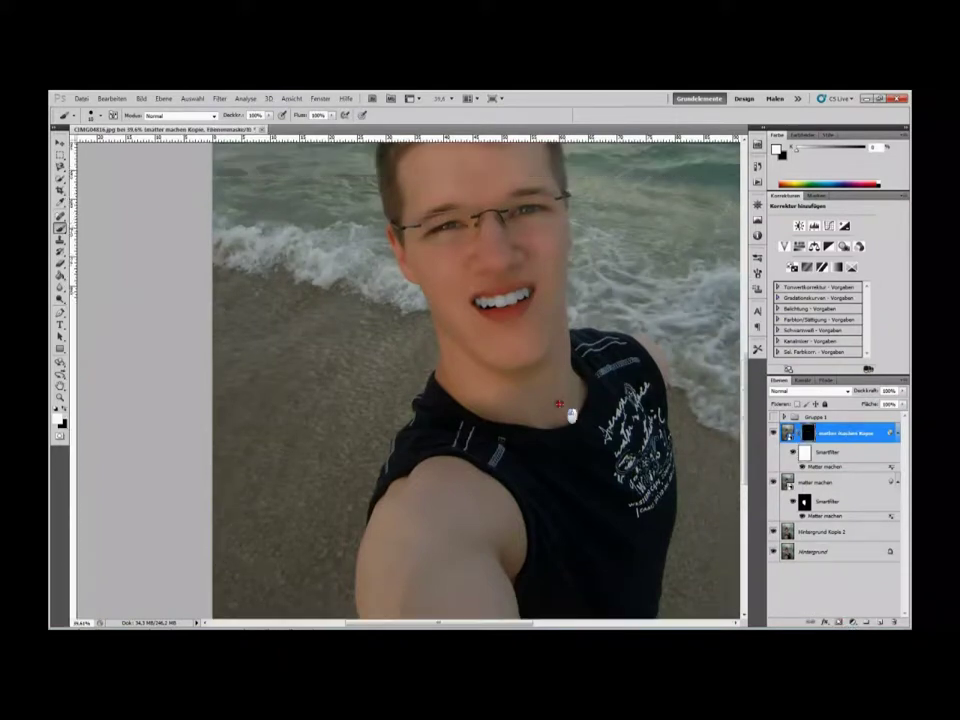
scroll(565, 425, "up", 5)
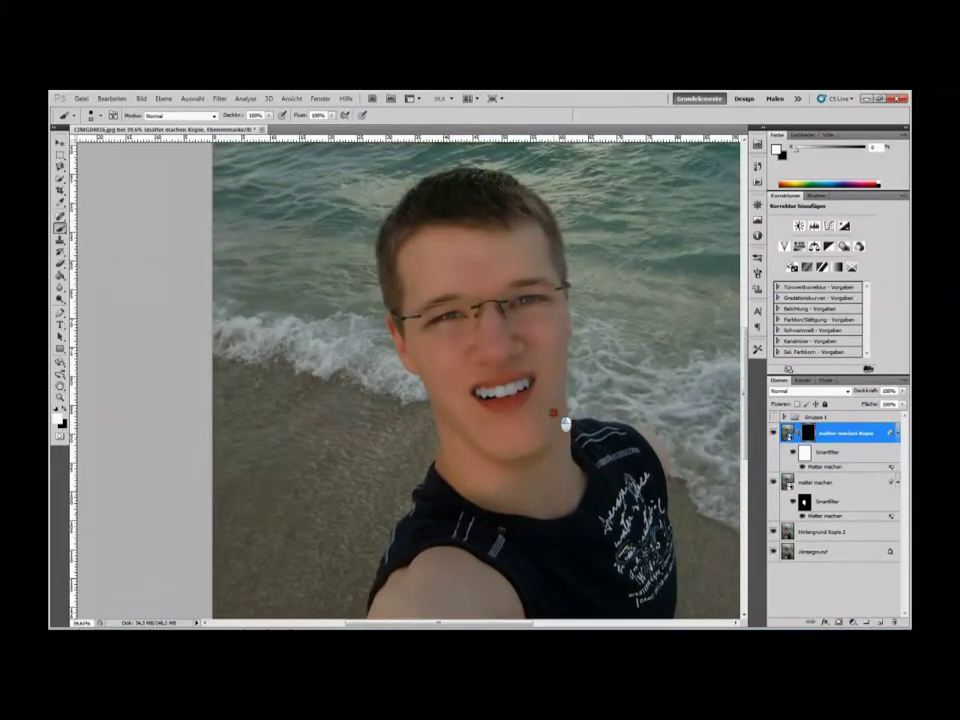
scroll(565, 430, "down", 3)
scroll(566, 443, "down", 1)
scroll(563, 439, "down", 1)
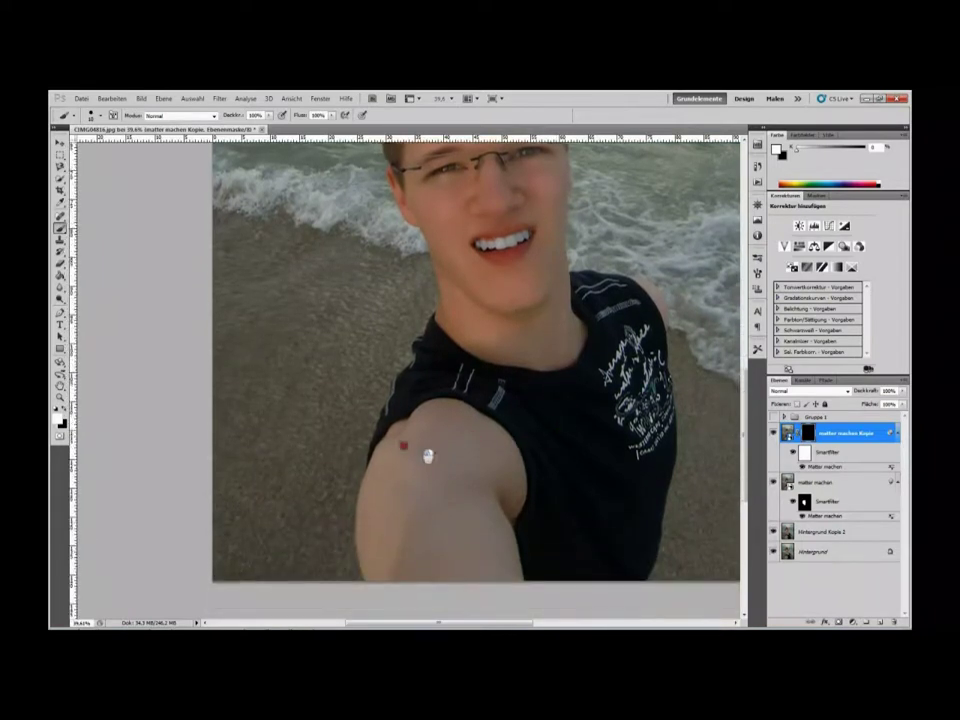
scroll(430, 510, "up", 1)
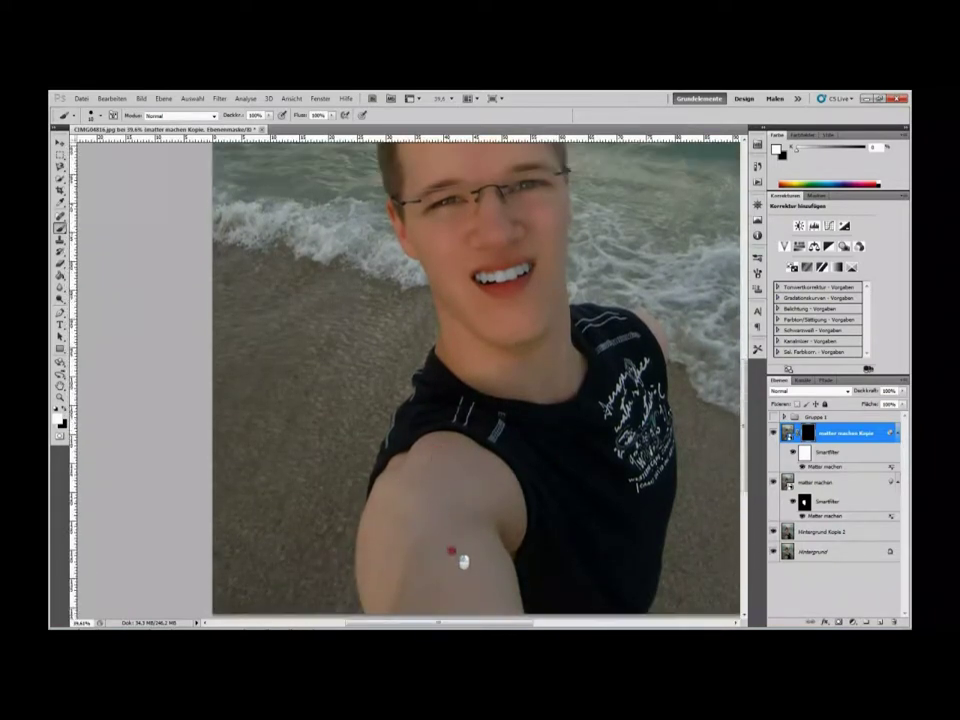
key("alt")
Paint white on the mask along the arm's edge to reveal smoothing there.
left_click(262, 458)
scroll(375, 525, "down", 2)
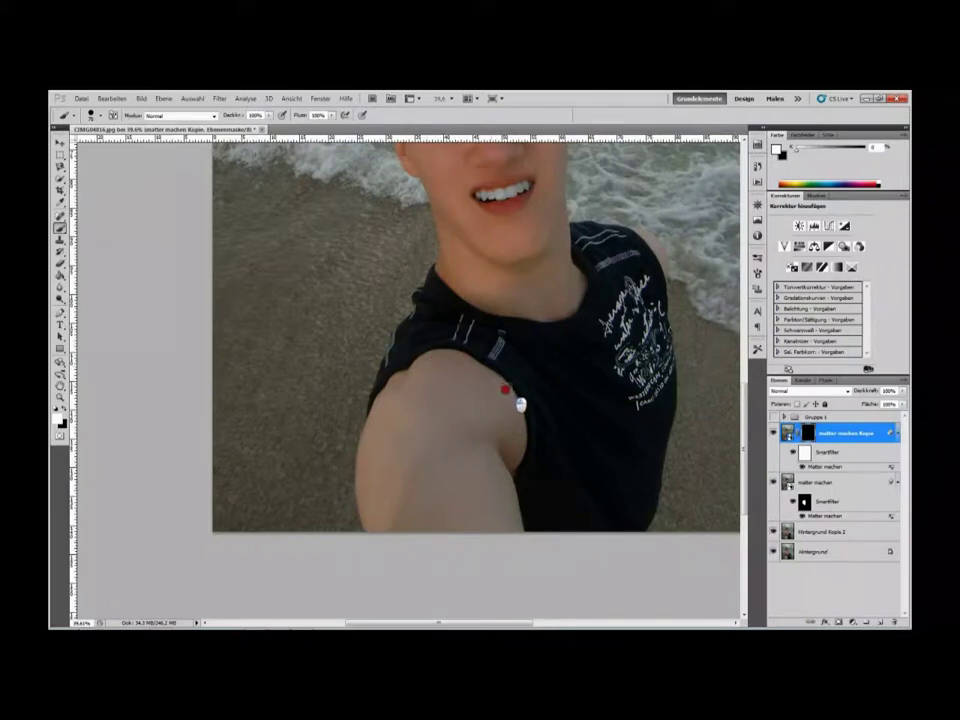
left_click_drag(535, 453, 526, 516)
scroll(600, 472, "up", 3)
scroll(588, 458, "up", 2)
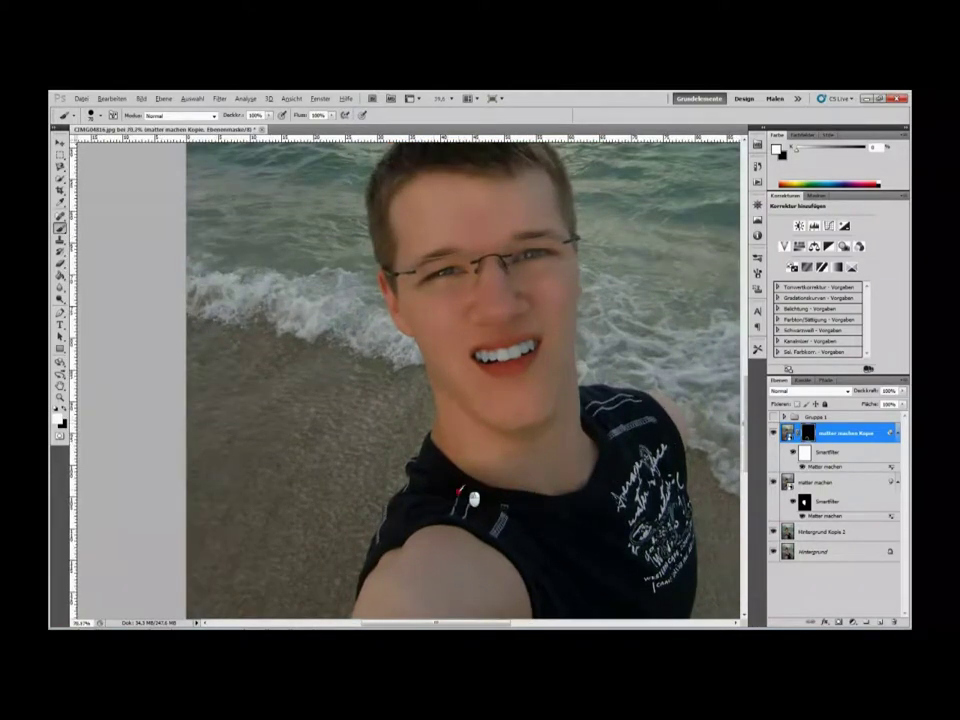
scroll(475, 495, "up", 5)
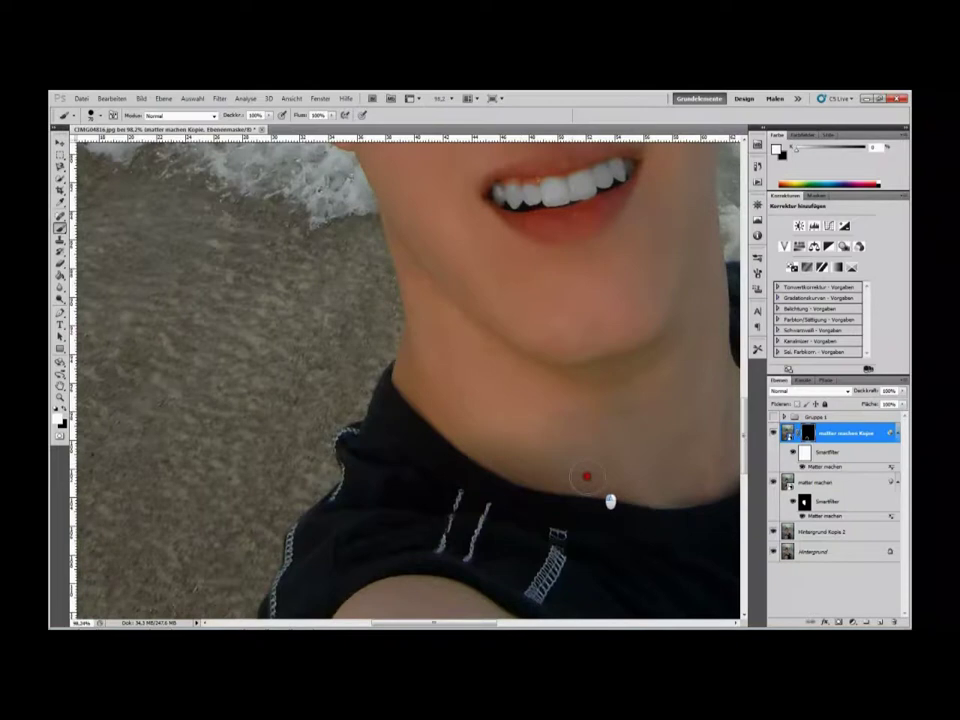
Paint white along the neck, collar and jawline to reveal smoothing there.
mouse_move(687, 487)
left_mouse_down()
mouse_move(677, 489)
mouse_move(692, 506)
mouse_move(703, 483)
mouse_move(583, 469)
mouse_move(630, 424)
mouse_move(641, 388)
mouse_move(591, 339)
mouse_move(594, 311)
mouse_move(606, 375)
mouse_move(596, 398)
mouse_move(617, 445)
left_mouse_up()
left_click(592, 422)
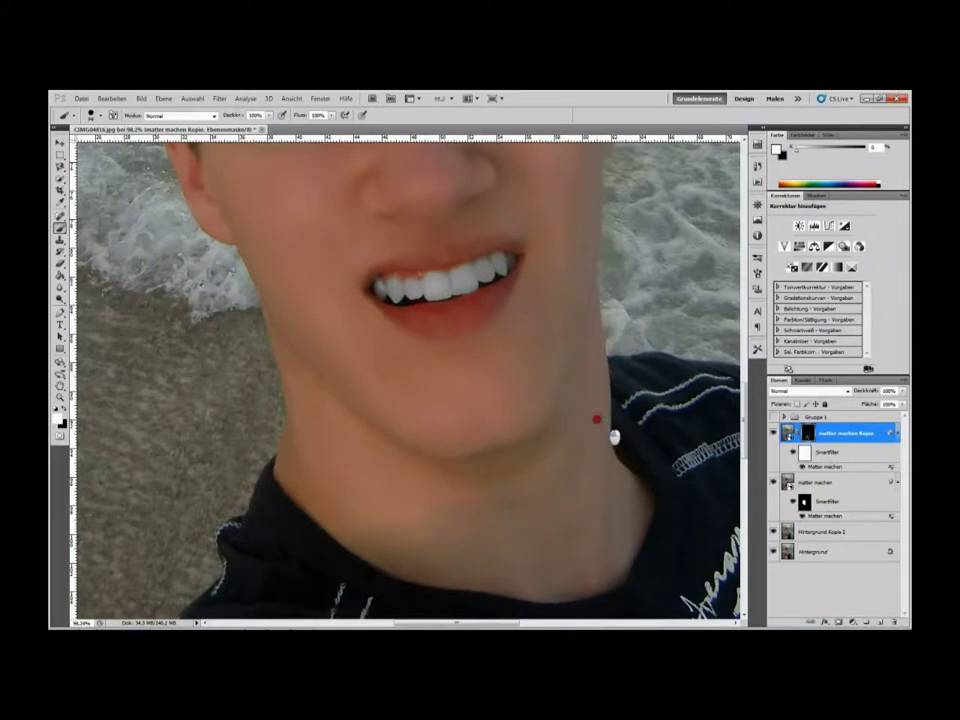
left_click_drag(619, 437, 607, 353)
left_click_drag(587, 383, 575, 415)
Preview the copy layer's mask on its own, then return to the photo.
left_click(818, 451, "alt")
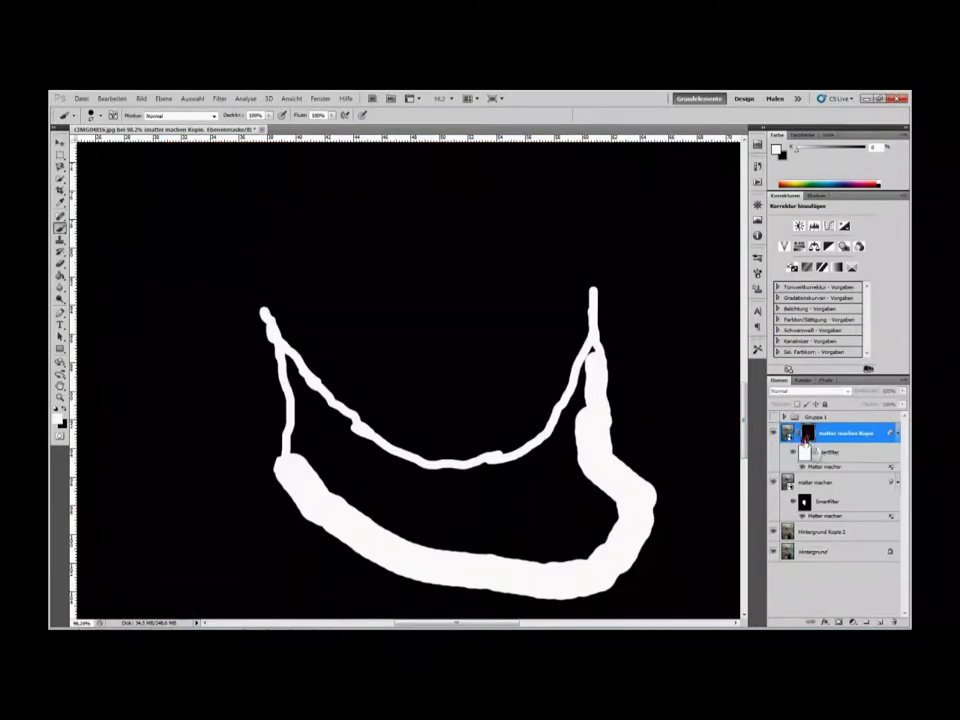
left_click(807, 434)
left_click(807, 435, "alt")
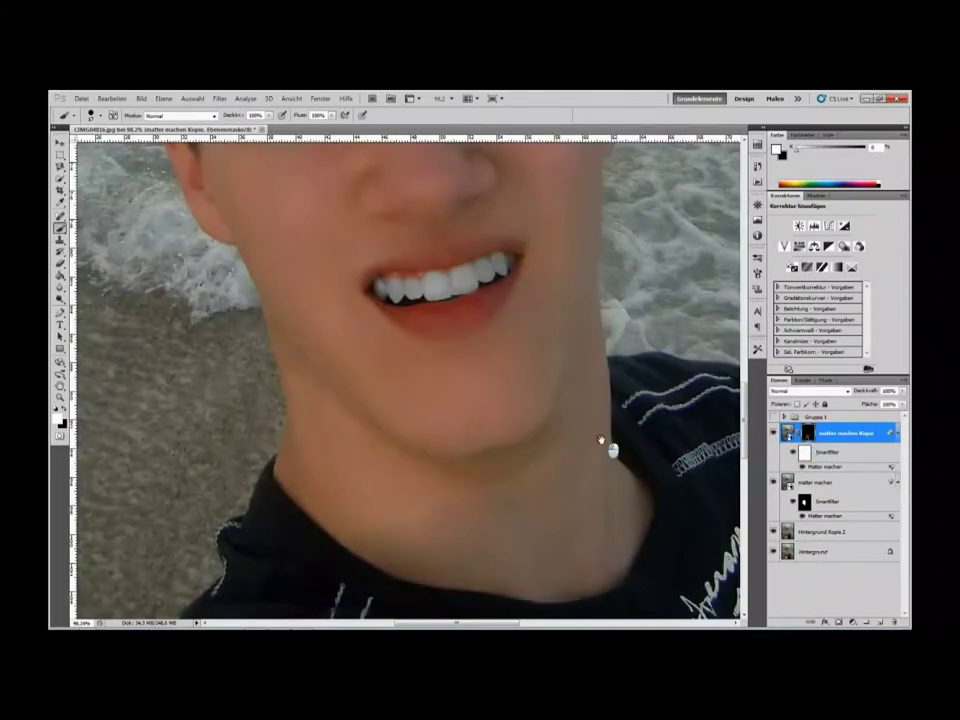
Zoom to the far shoulder against the sea and brush white over it.
left_click_drag(606, 446, 368, 493)
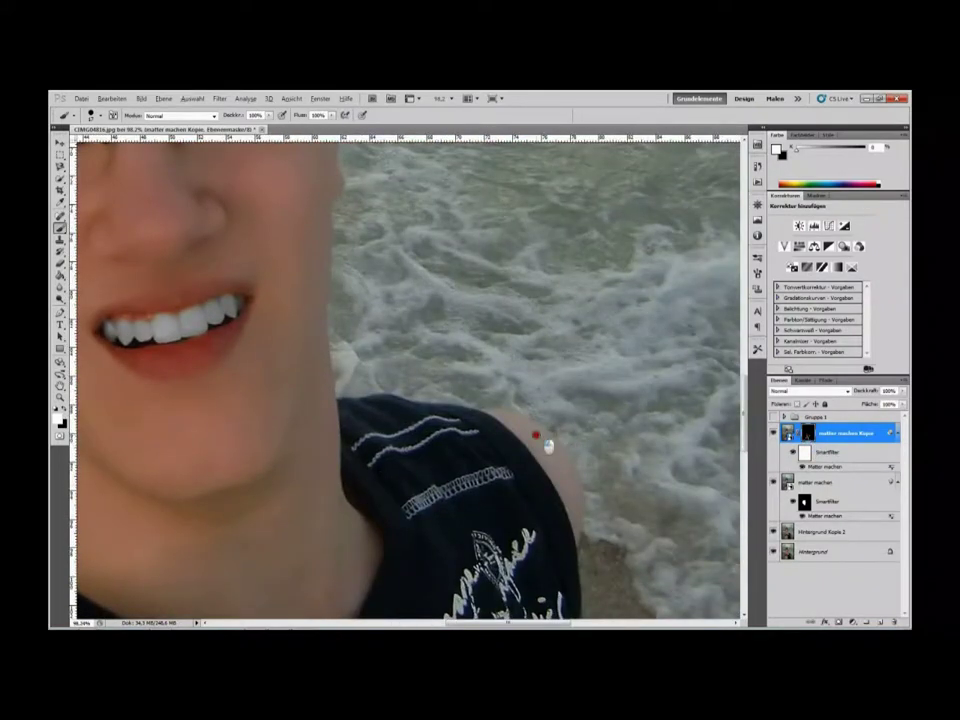
scroll(548, 446, "up", 1)
scroll(546, 444, "up", 1)
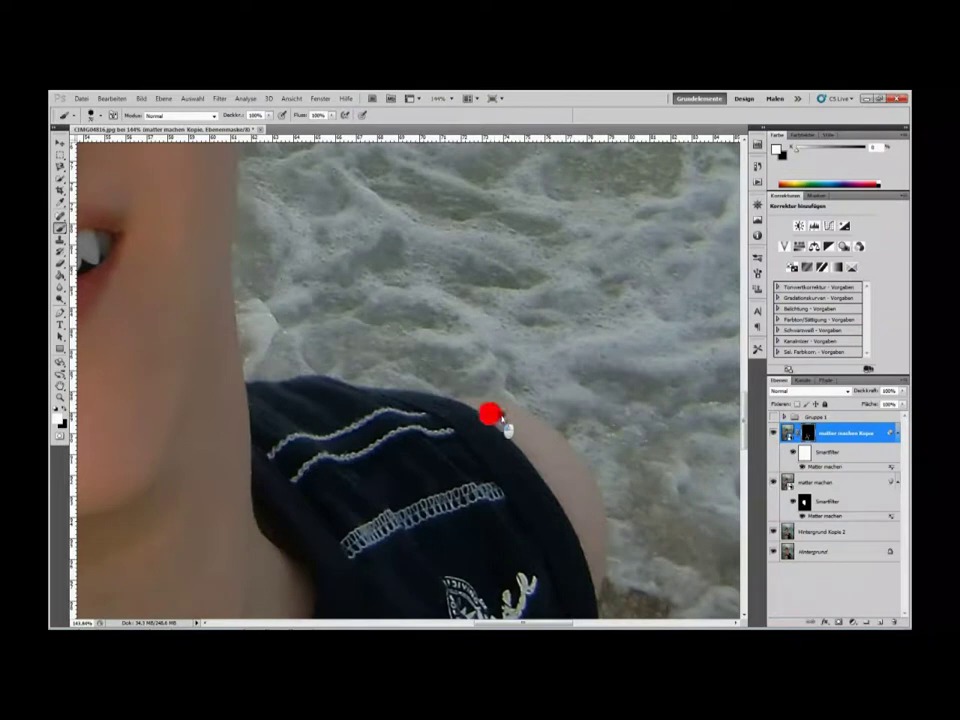
left_click(488, 421)
Show the mask alone and fill more of the neck area with white.
left_click(807, 432, "alt")
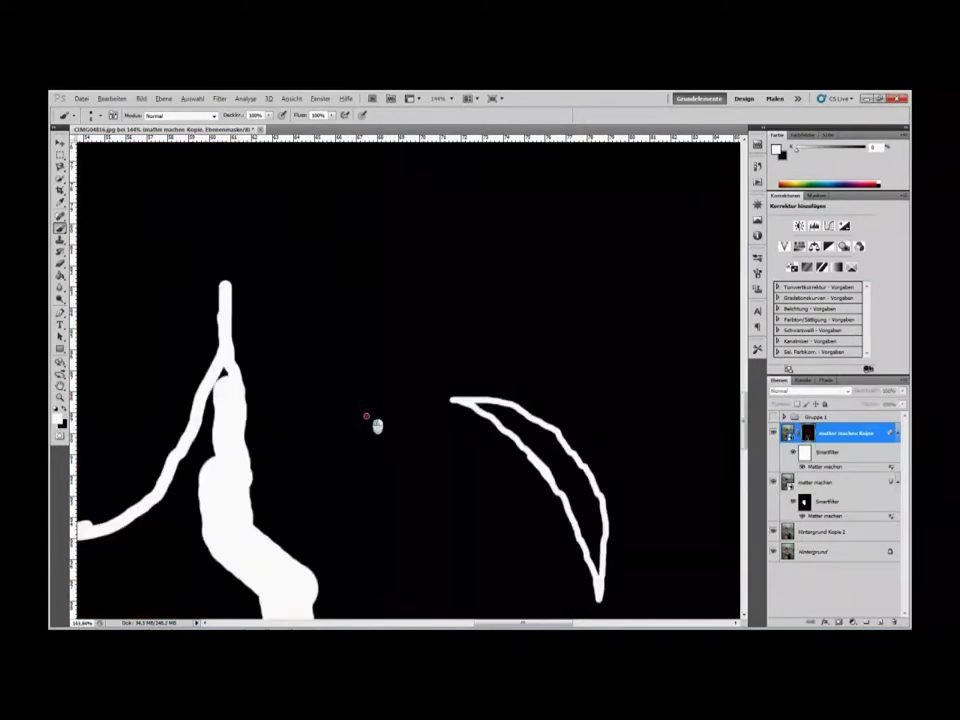
scroll(377, 422, "down", 5)
left_click(251, 519)
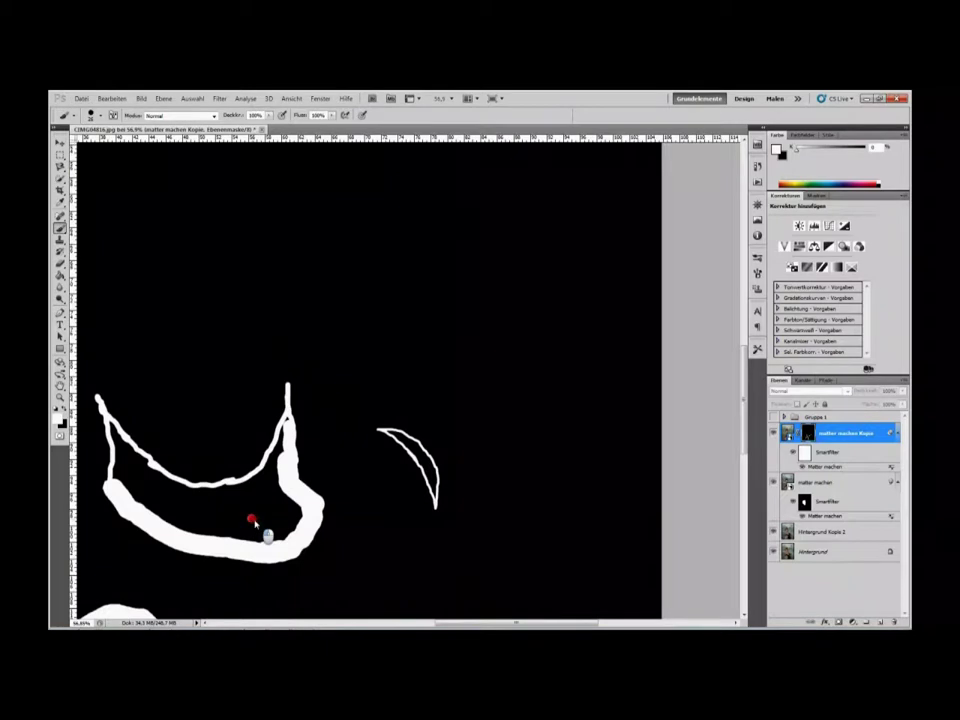
mouse_move(257, 524)
left_mouse_down()
mouse_move(176, 524)
mouse_move(127, 459)
mouse_move(260, 540)
mouse_move(276, 461)
mouse_move(225, 512)
mouse_move(141, 482)
mouse_move(133, 467)
mouse_move(248, 504)
mouse_move(272, 476)
mouse_move(186, 495)
mouse_move(155, 477)
mouse_move(221, 506)
mouse_move(206, 493)
mouse_move(254, 485)
mouse_move(286, 428)
left_mouse_up()
Adjust brush size and hardness, then paint white across the crescent shape's dark gap.
right_click(282, 431)
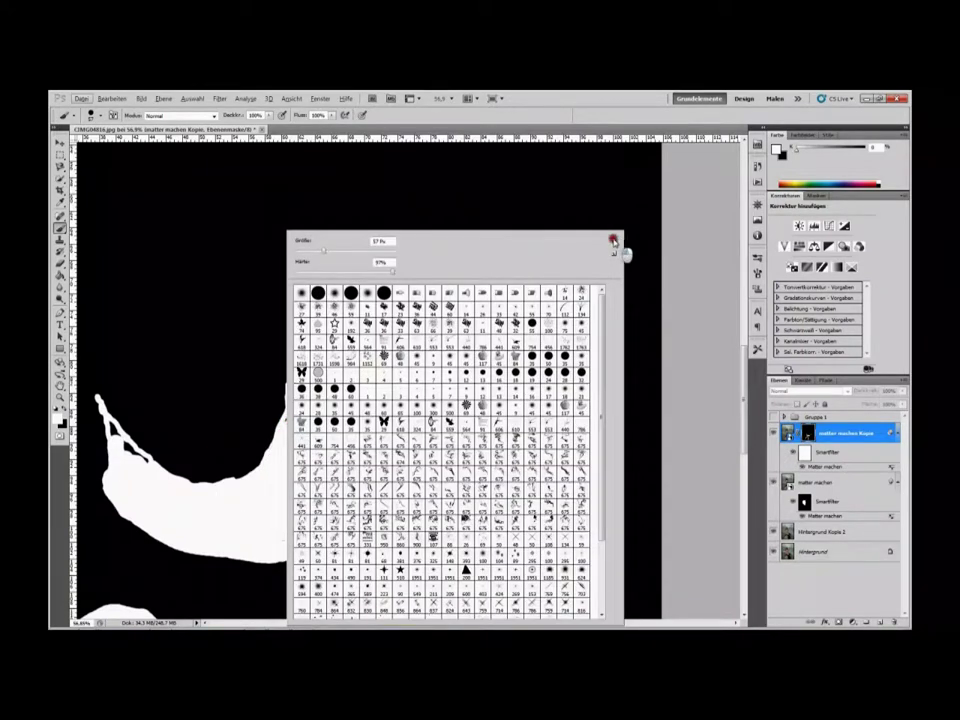
left_click(614, 241)
left_click(591, 259)
right_click(695, 213)
left_click(696, 207)
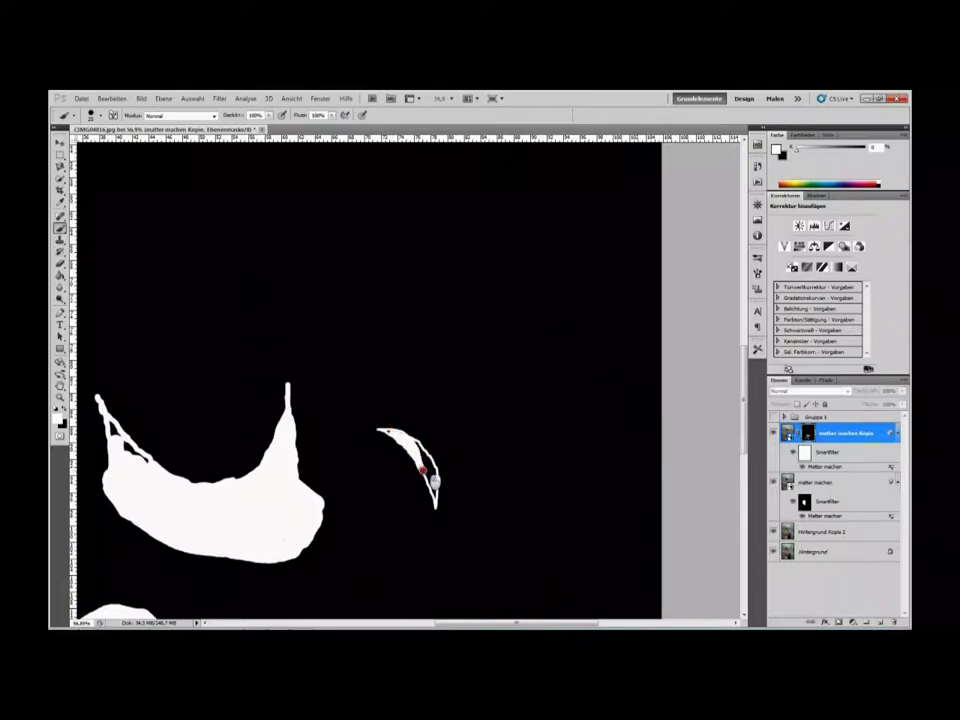
scroll(430, 487, "up", 2)
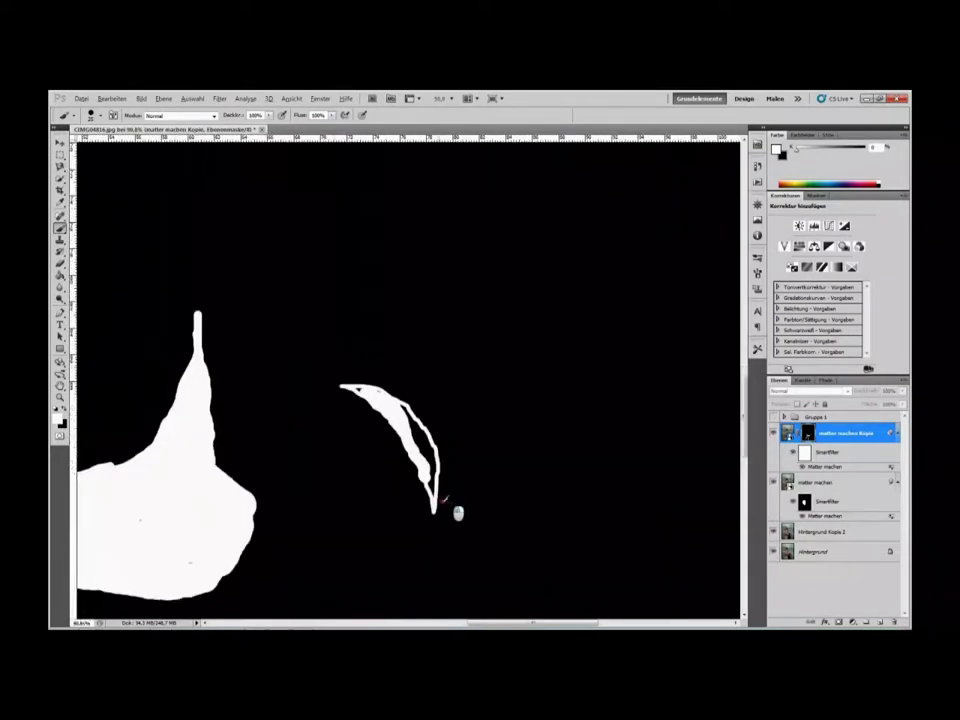
scroll(430, 487, "up", 1)
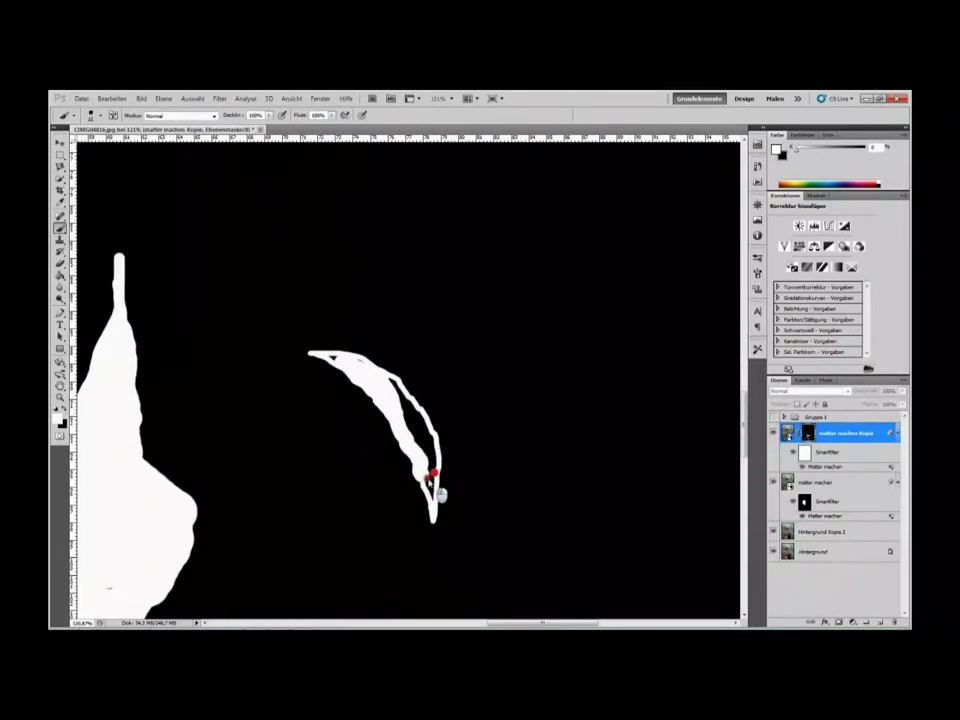
mouse_move(445, 509)
left_mouse_down()
mouse_move(439, 435)
mouse_move(433, 456)
mouse_move(408, 410)
mouse_move(429, 461)
mouse_move(401, 403)
mouse_move(422, 429)
mouse_move(358, 358)
mouse_move(363, 365)
mouse_move(333, 358)
left_mouse_up()
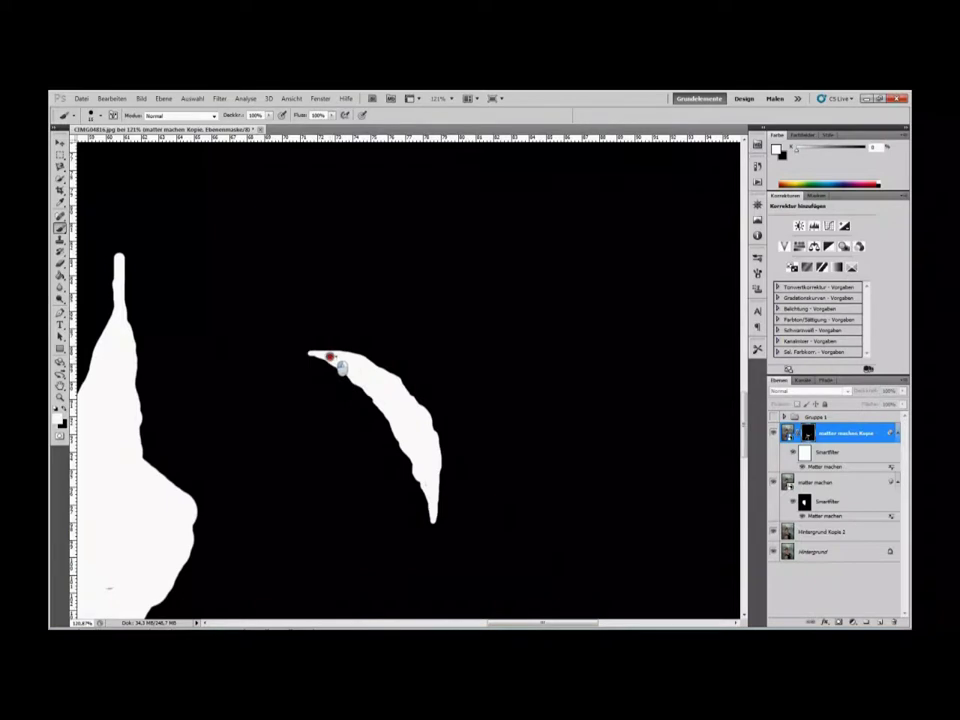
Pan to the large white mask shape and paint out its dark specks.
left_click(335, 355)
mouse_move(208, 458)
left_mouse_down()
mouse_move(396, 421)
mouse_move(450, 437)
mouse_move(487, 417)
left_mouse_up()
left_click(472, 463)
left_click(537, 461)
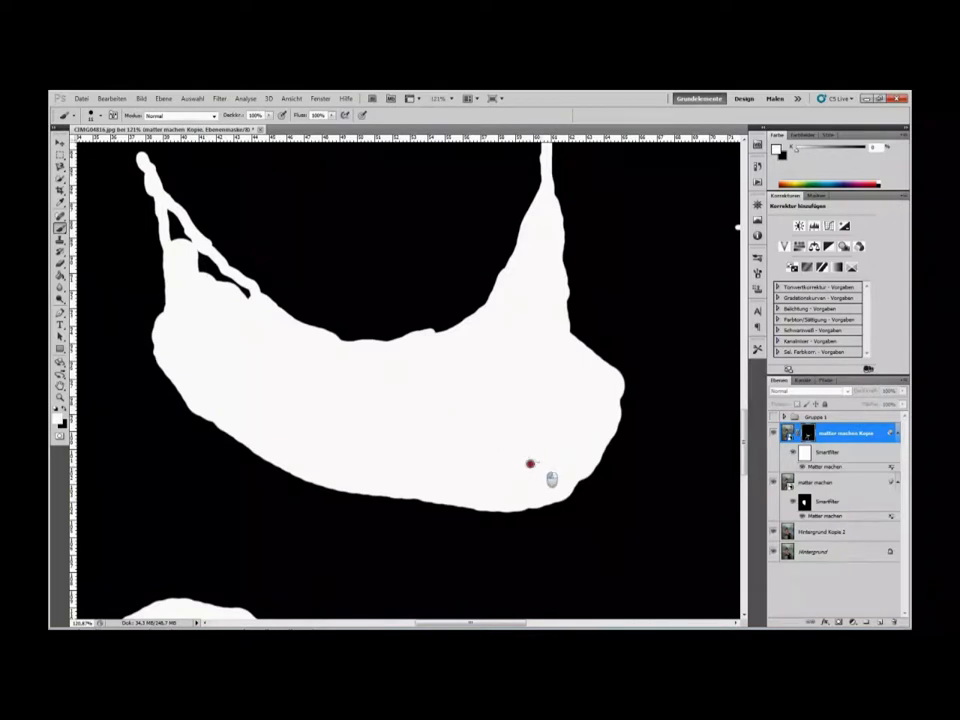
mouse_move(203, 298)
left_mouse_down()
mouse_move(313, 382)
mouse_move(306, 339)
mouse_move(305, 354)
mouse_move(272, 315)
mouse_move(270, 296)
mouse_move(291, 324)
mouse_move(269, 320)
left_mouse_up()
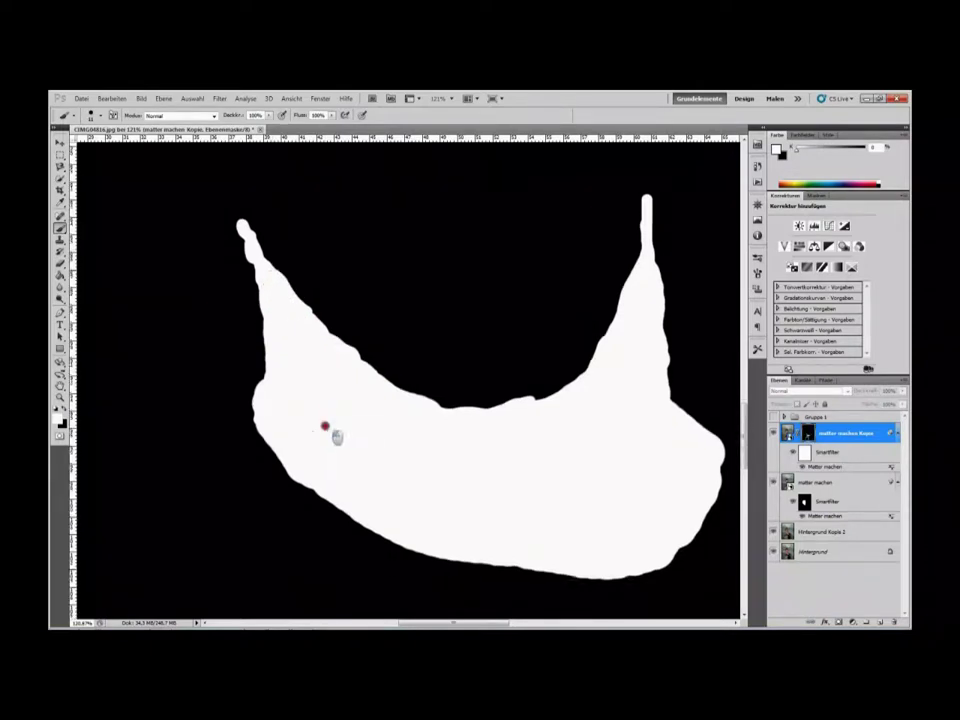
Fill the hollow lower arm outline solid white and dab out a last speck.
scroll(322, 426, "down", 3)
scroll(322, 430, "down", 3)
scroll(326, 437, "down", 2)
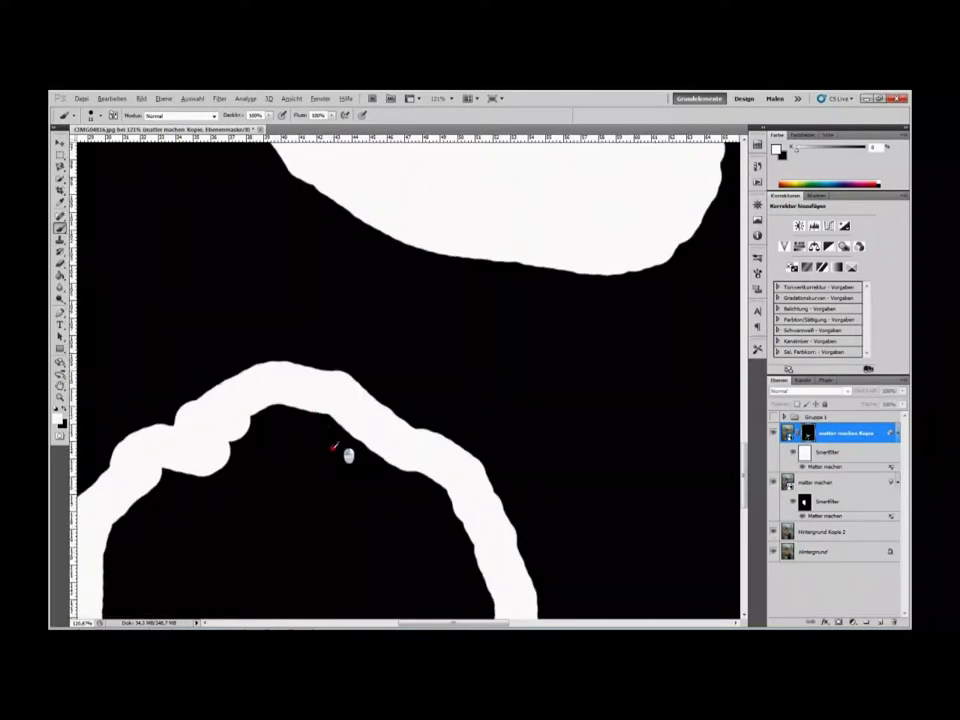
scroll(343, 454, "down", 1)
scroll(341, 457, "down", 2)
scroll(338, 462, "down", 3)
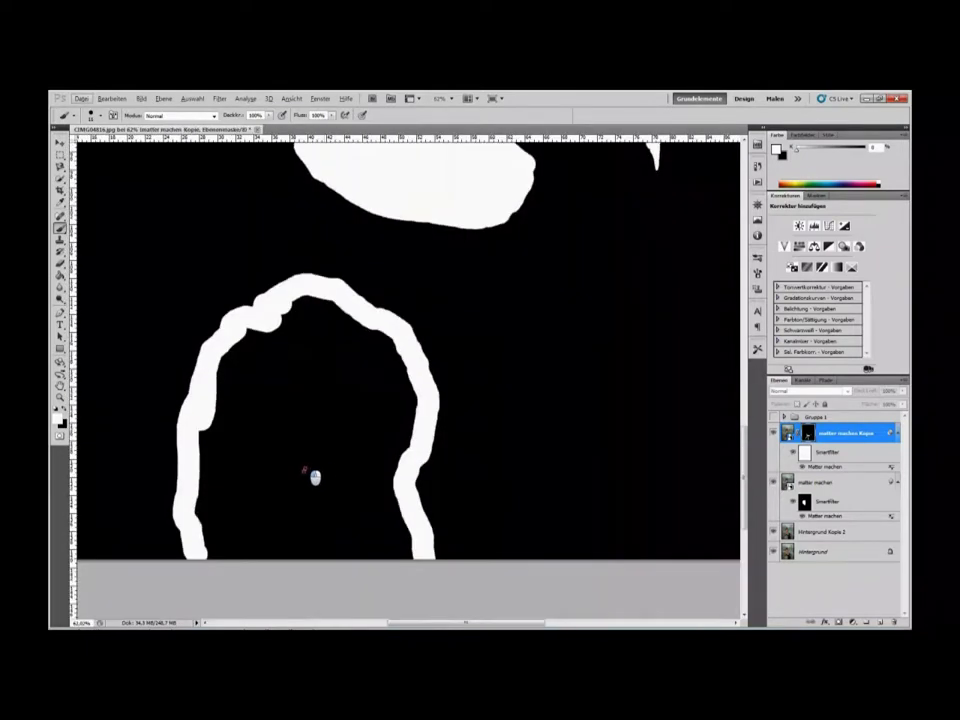
mouse_move(236, 544)
left_mouse_down()
mouse_move(207, 513)
mouse_move(202, 418)
mouse_move(249, 574)
mouse_move(221, 456)
mouse_move(261, 336)
mouse_move(251, 356)
mouse_move(279, 568)
mouse_move(246, 467)
mouse_move(271, 354)
mouse_move(293, 313)
mouse_move(375, 338)
mouse_move(386, 358)
mouse_move(394, 407)
mouse_move(386, 364)
mouse_move(401, 403)
mouse_move(378, 560)
mouse_move(414, 570)
mouse_move(384, 489)
mouse_move(396, 551)
mouse_move(296, 542)
mouse_move(357, 552)
mouse_move(257, 407)
mouse_move(283, 401)
mouse_move(313, 540)
mouse_move(302, 332)
mouse_move(352, 529)
mouse_move(328, 476)
mouse_move(345, 347)
mouse_move(354, 505)
left_mouse_up()
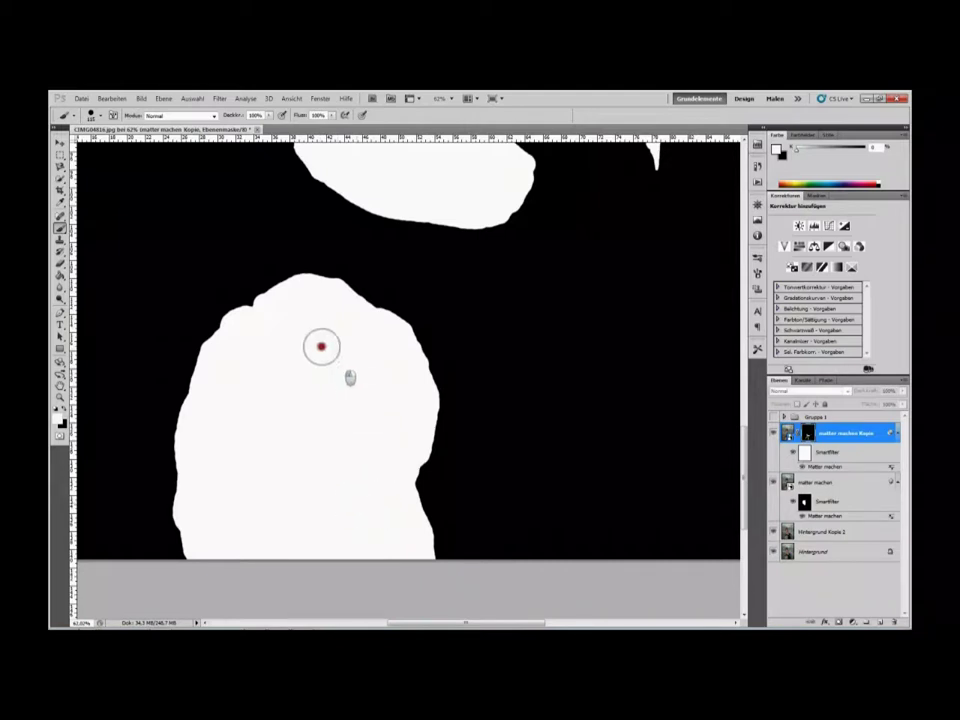
left_click(321, 345)
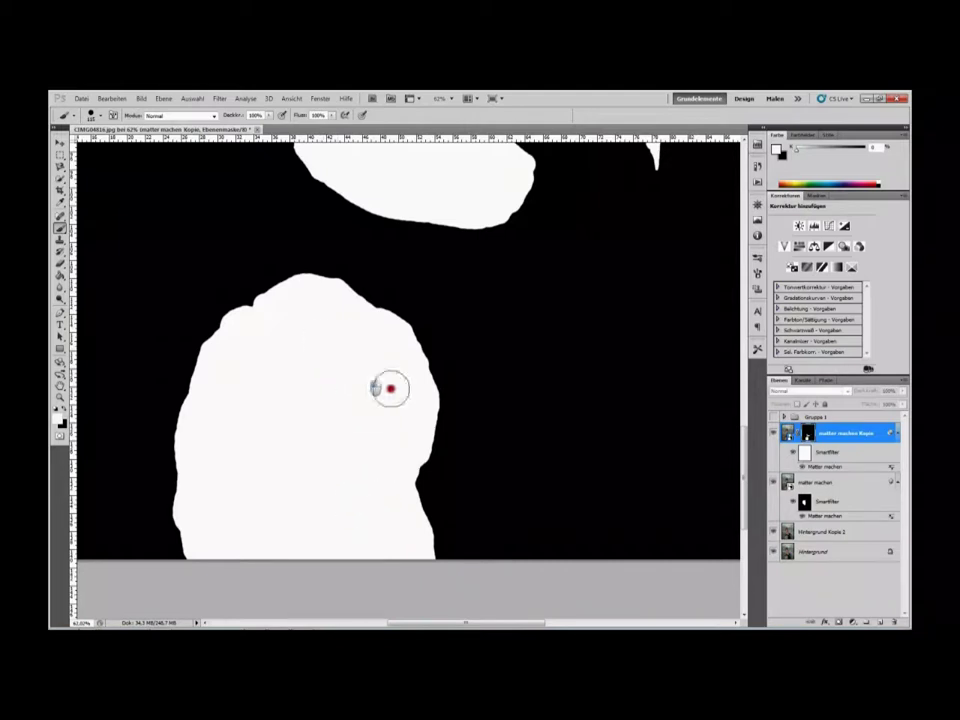
Exit mask view and zoom around the photo to inspect the smoothed arm, neck and shoulder.
left_click(807, 432, "alt")
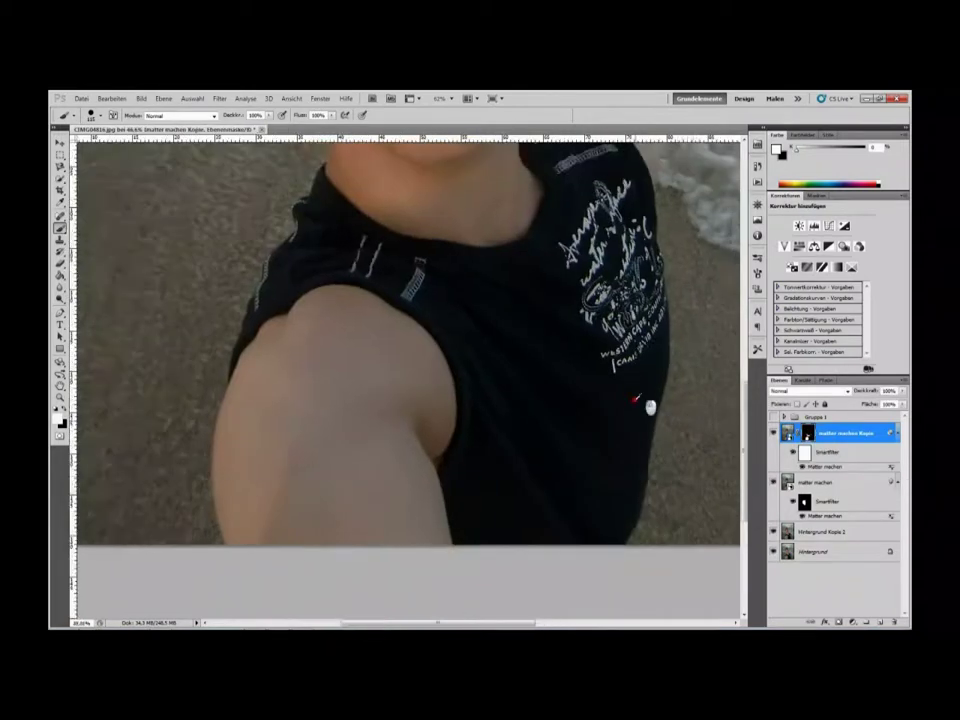
scroll(648, 399, "down", 3)
scroll(648, 399, "up", 1)
scroll(648, 399, "up", 2)
scroll(648, 399, "up", 2)
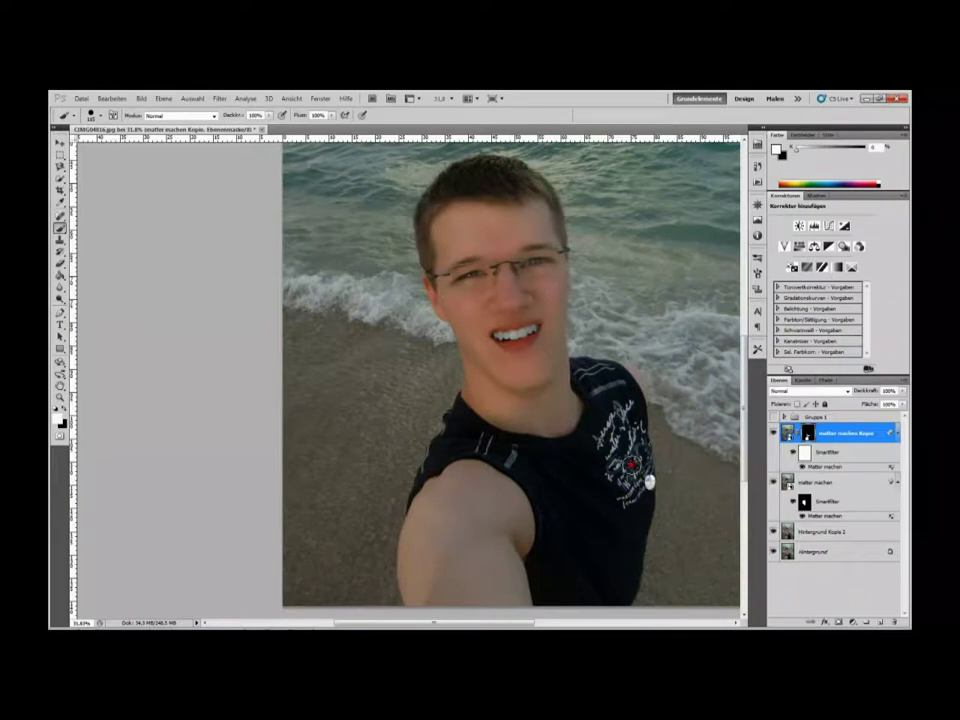
scroll(538, 482, "up", 1)
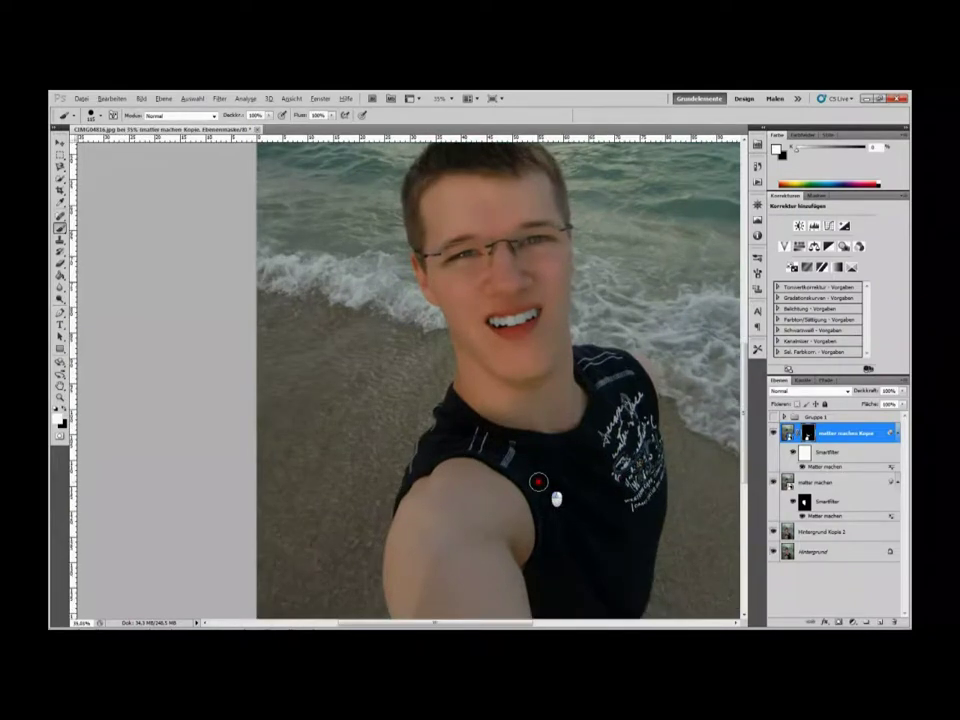
scroll(551, 525, "up", 1)
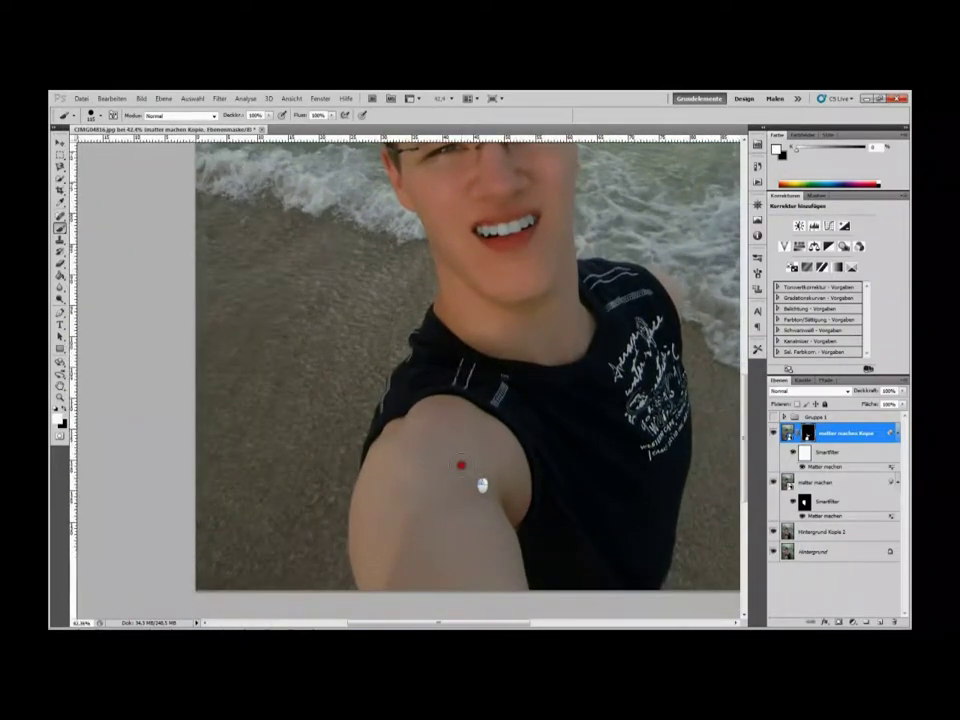
scroll(462, 462, "up", 1)
scroll(484, 481, "up", 2)
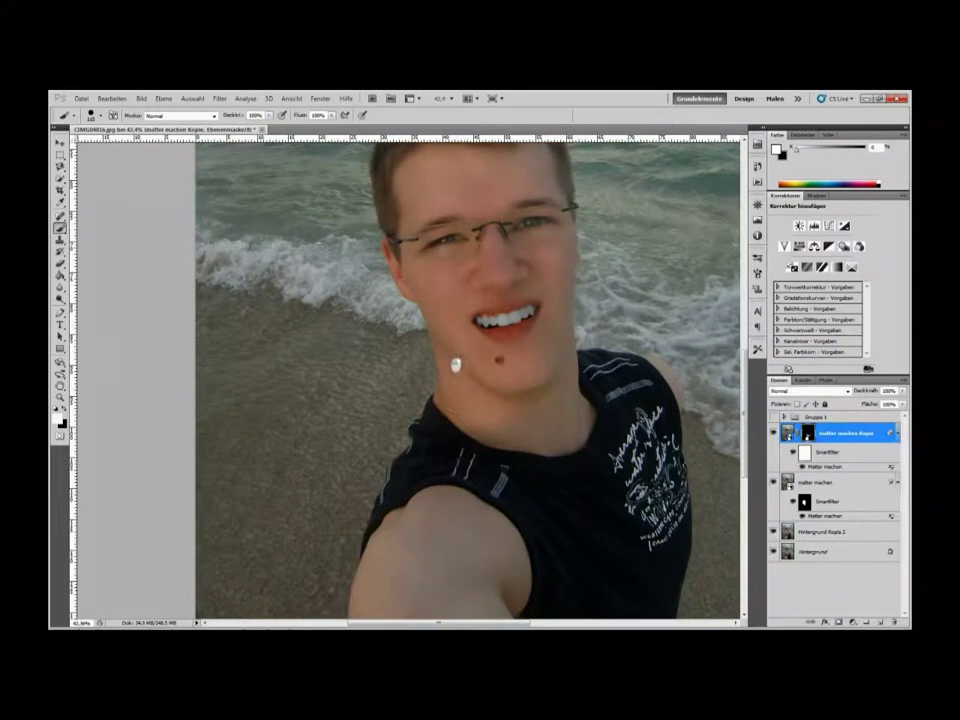
scroll(525, 386, "down", 2)
left_click_drag(817, 484, 838, 481)
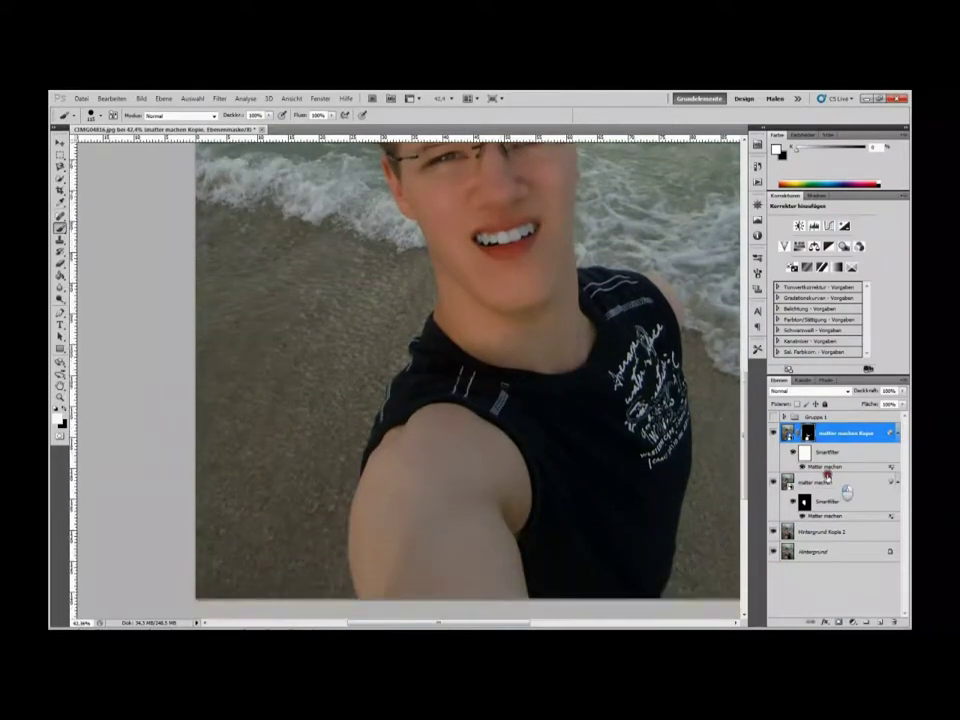
Retune the Matter machen filter to Radius 14 pixels and Schwellenwert 12 levels, checking Vorschau.
double_click(828, 466)
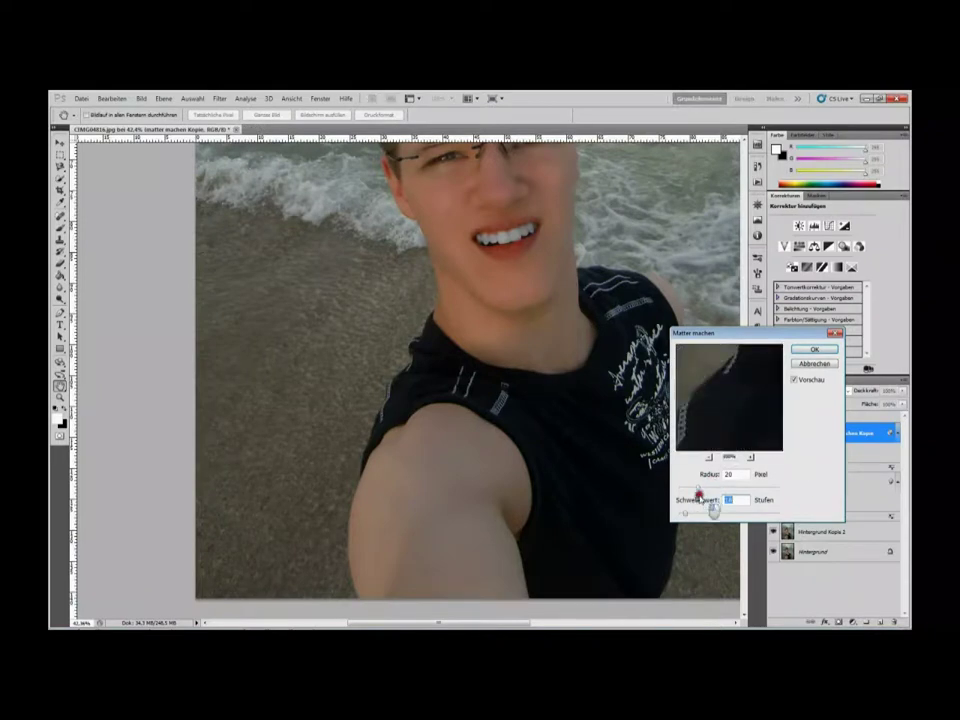
left_click(684, 514)
left_click_drag(698, 487, 690, 490)
left_click(690, 489)
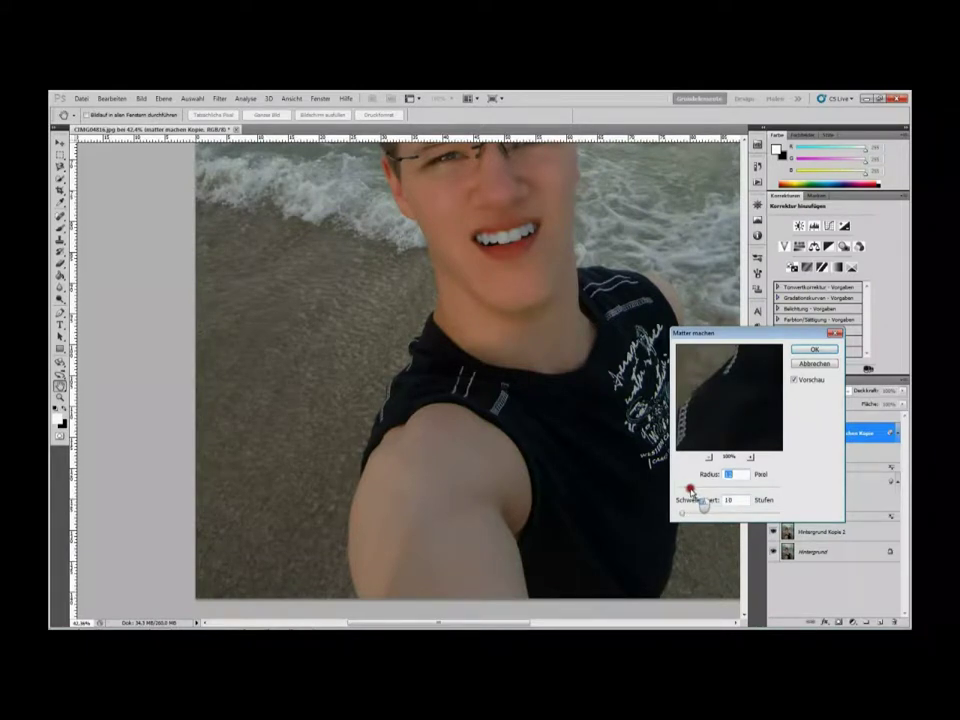
left_click(683, 513)
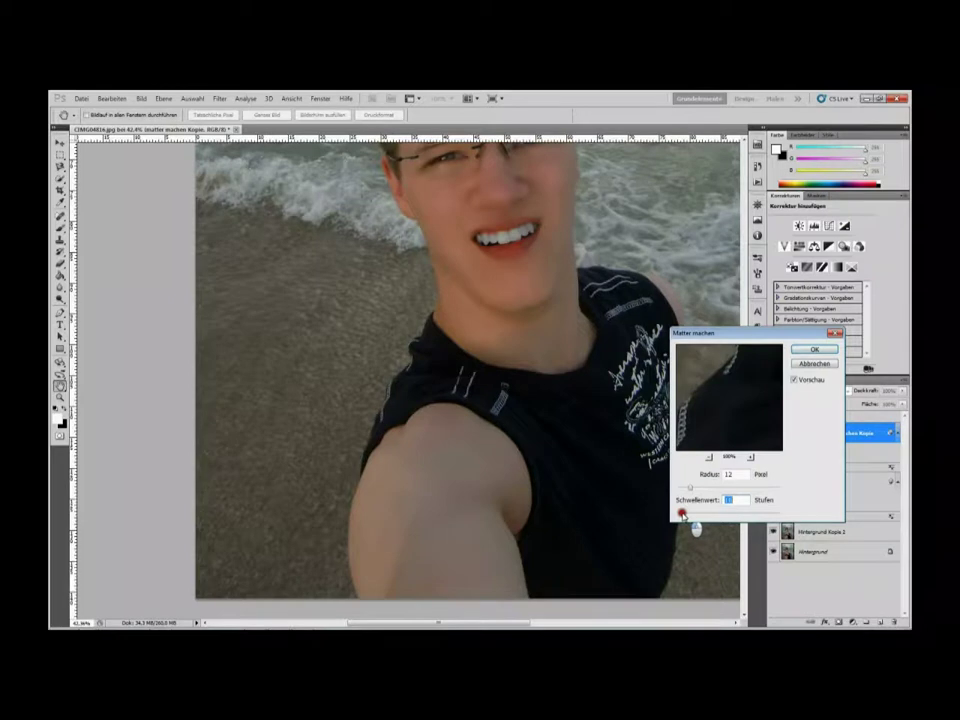
left_click_drag(682, 513, 688, 490)
left_click(795, 380)
left_click_drag(689, 487, 691, 487)
left_click_drag(690, 487, 692, 487)
left_click_drag(681, 513, 683, 513)
left_click(792, 381)
left_click(801, 349)
Confirm the new smoothing and zoom around the finished beach selfie to review it.
key("b")
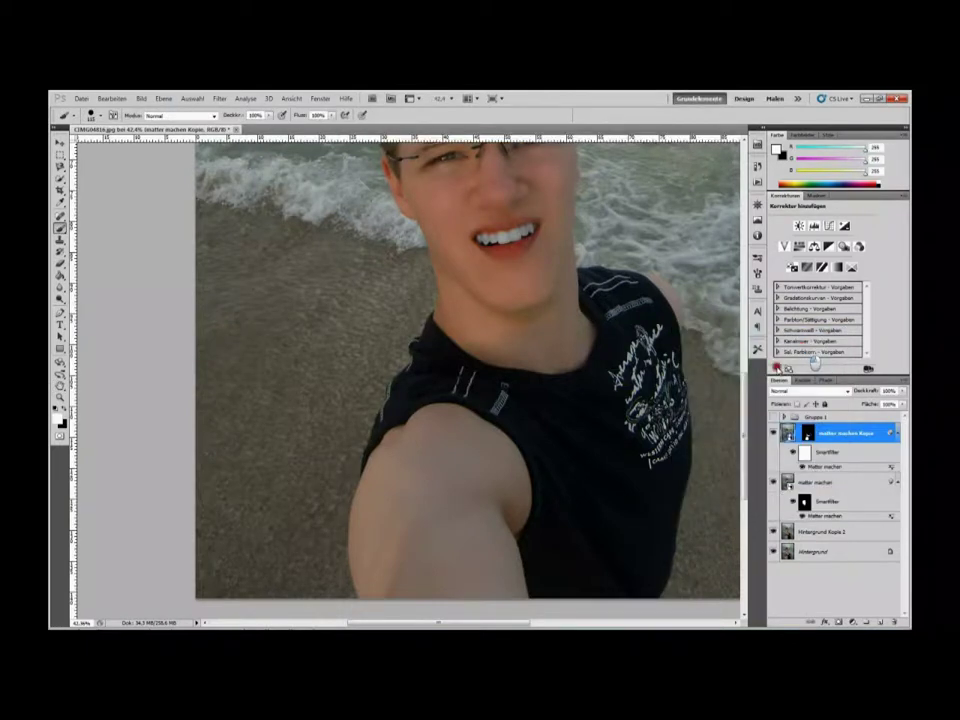
left_click(664, 517)
scroll(664, 517, "up", 2)
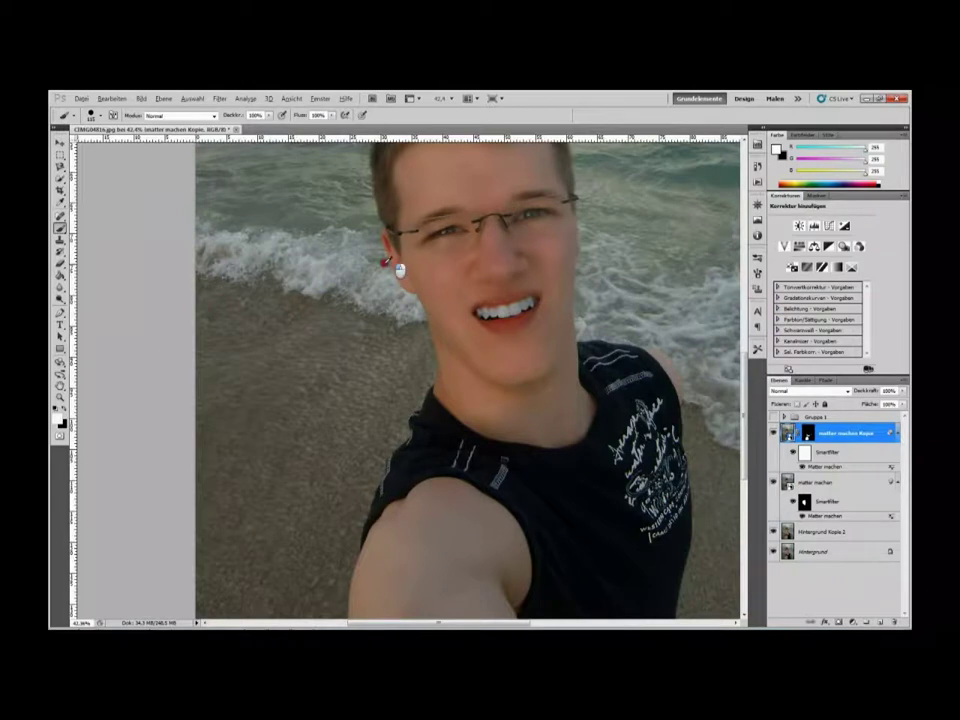
scroll(500, 310, "down", 1)
scroll(490, 314, "down", 1)
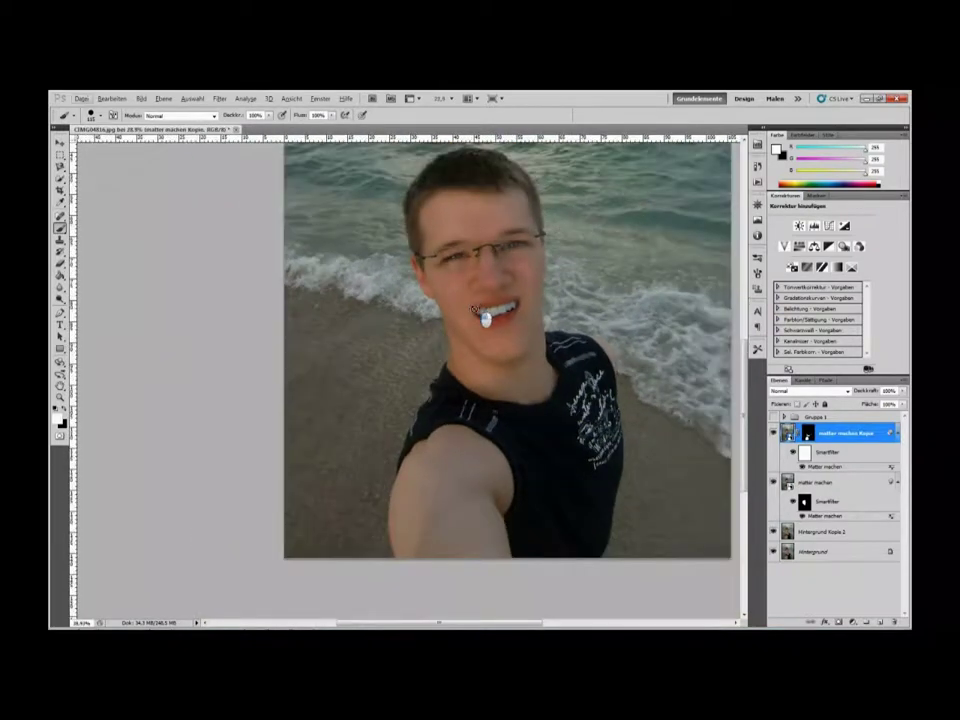
scroll(490, 312, "up", 1)
scroll(500, 330, "down", 1)
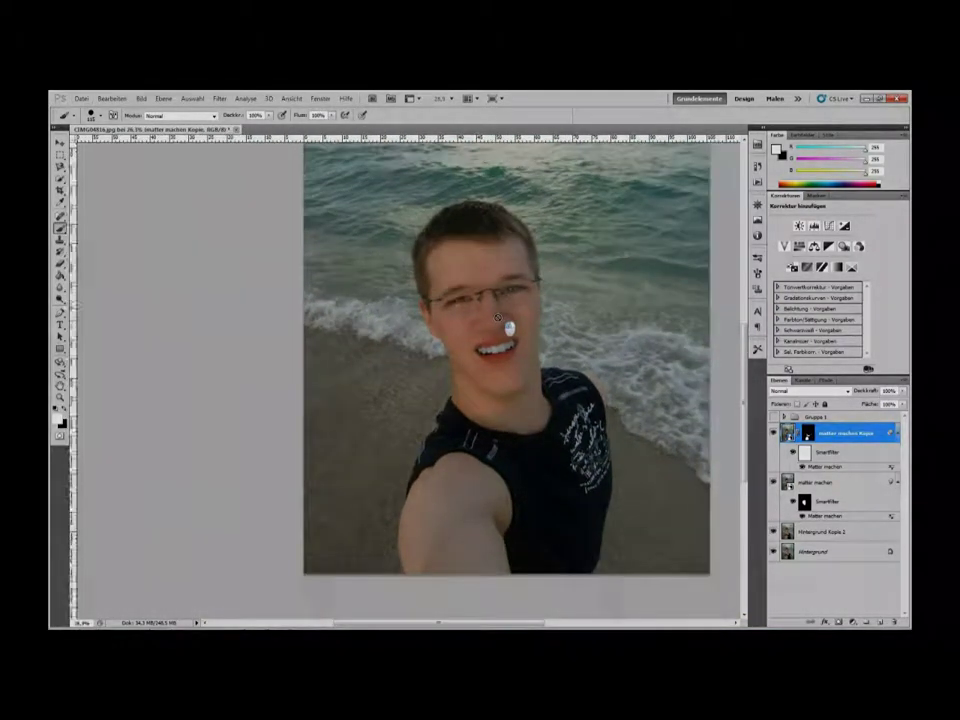
scroll(506, 332, "down", 1)
scroll(556, 375, "right", 2)
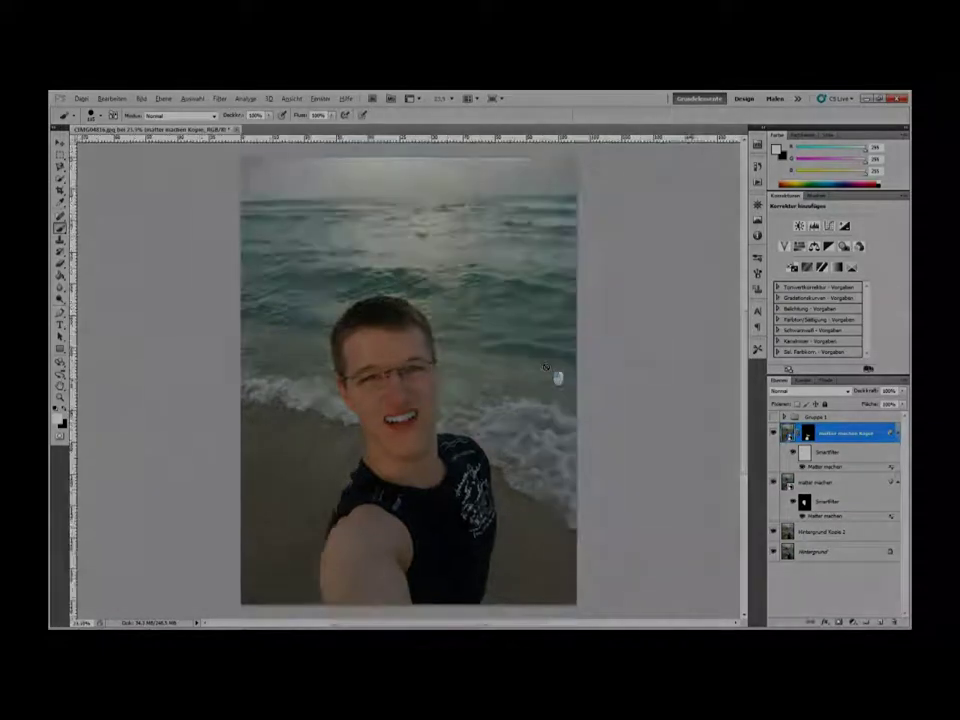
scroll(390, 423, "up", 2)
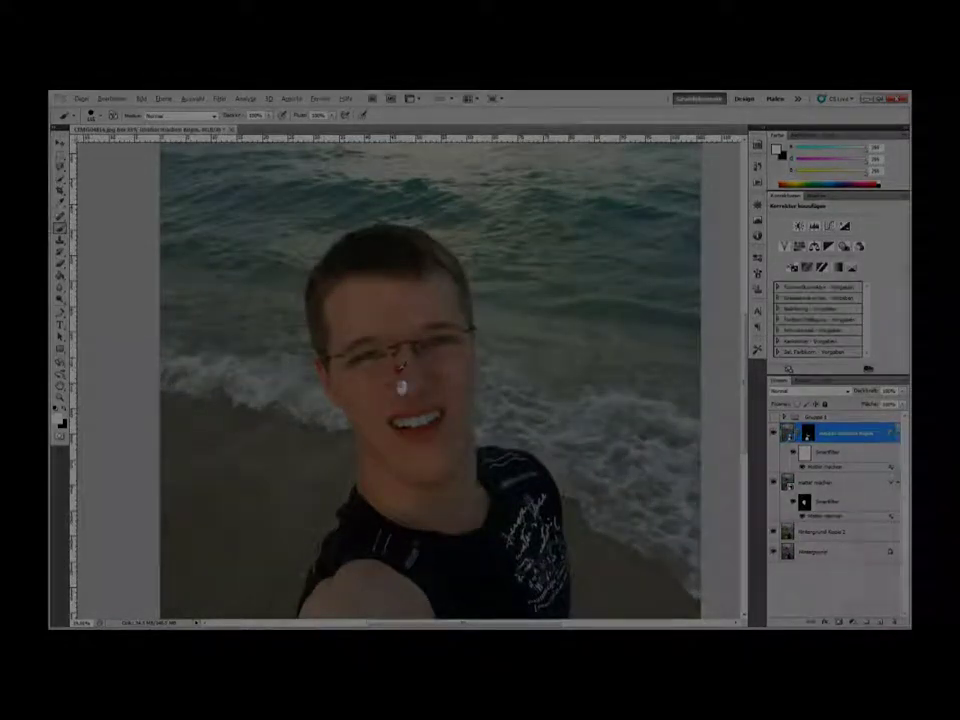
scroll(405, 365, "up", 1)
scroll(414, 356, "up", 1)
scroll(416, 355, "down", 1)
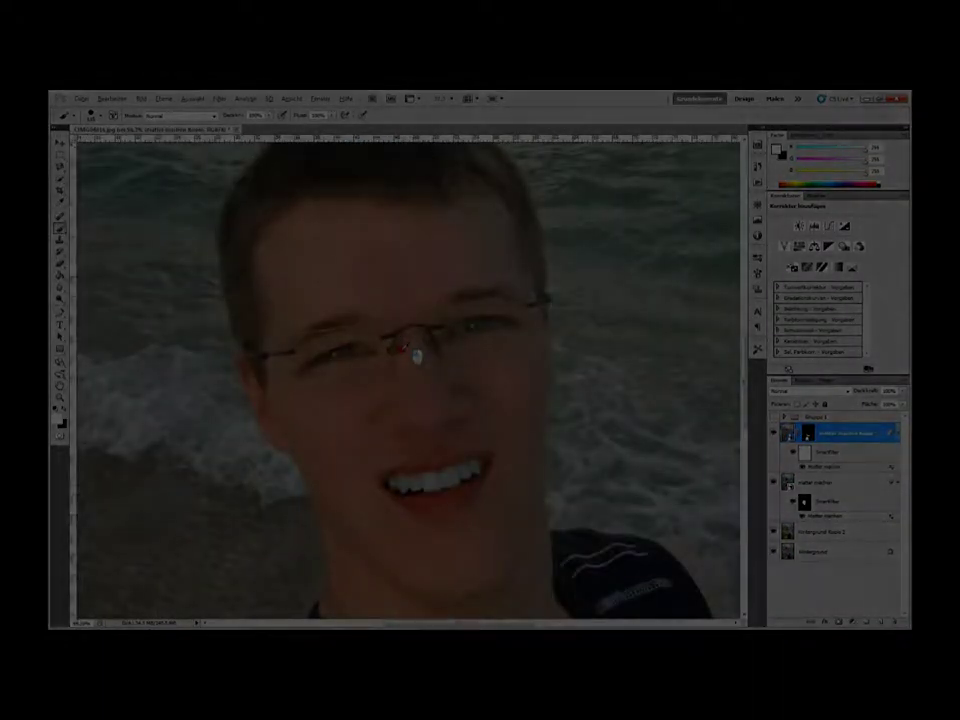
scroll(416, 355, "down", 1)
scroll(416, 355, "down", 1)
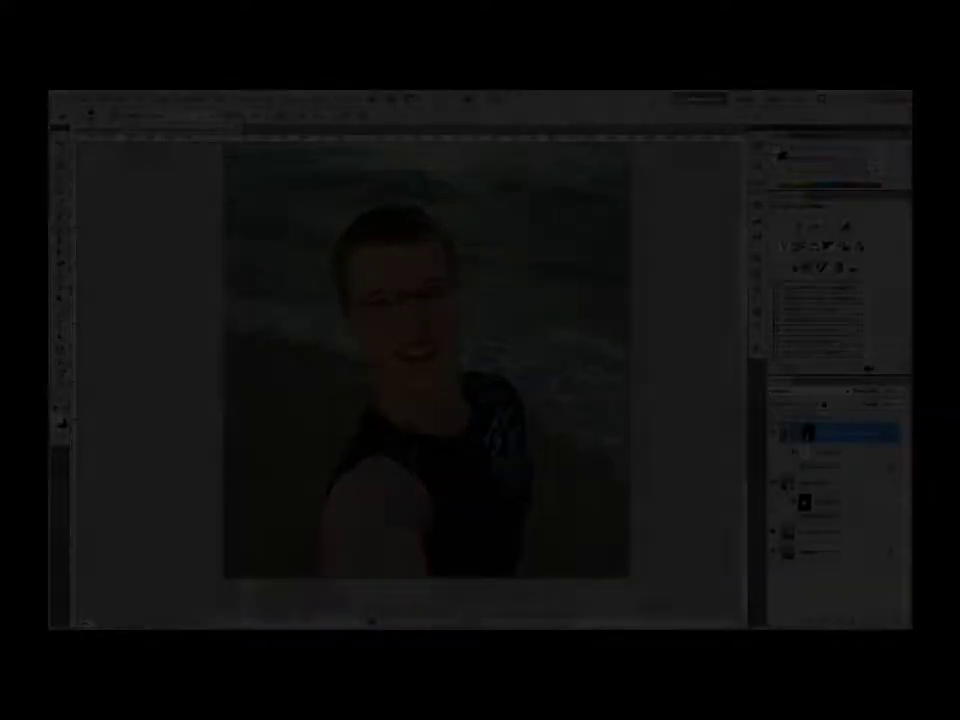